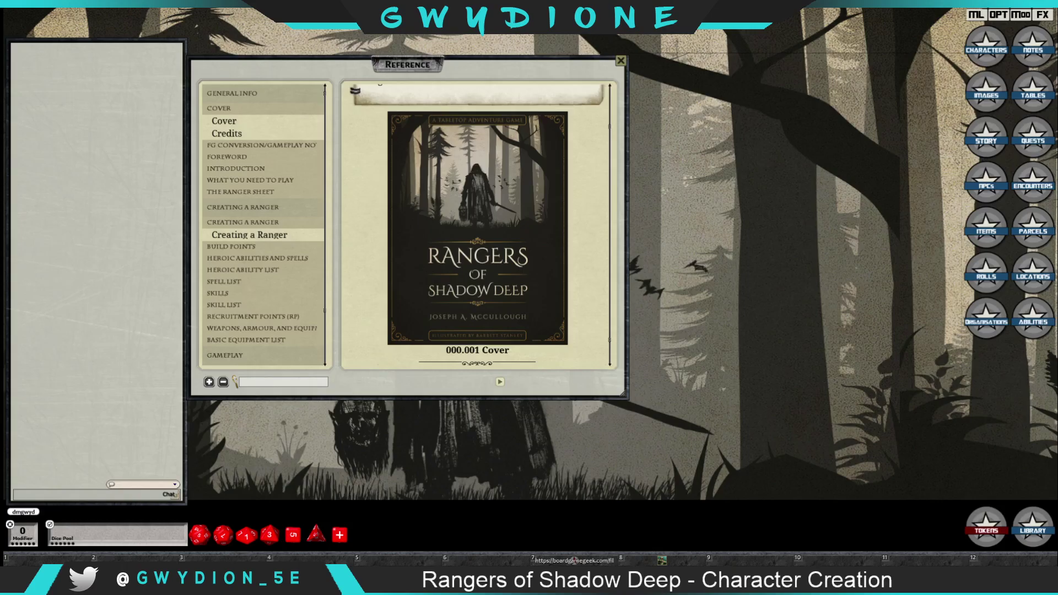
# - Open the Creating a Ranger reference page and read it through to the FG Notes on the Ranger pregen
pyautogui.click(257, 234)
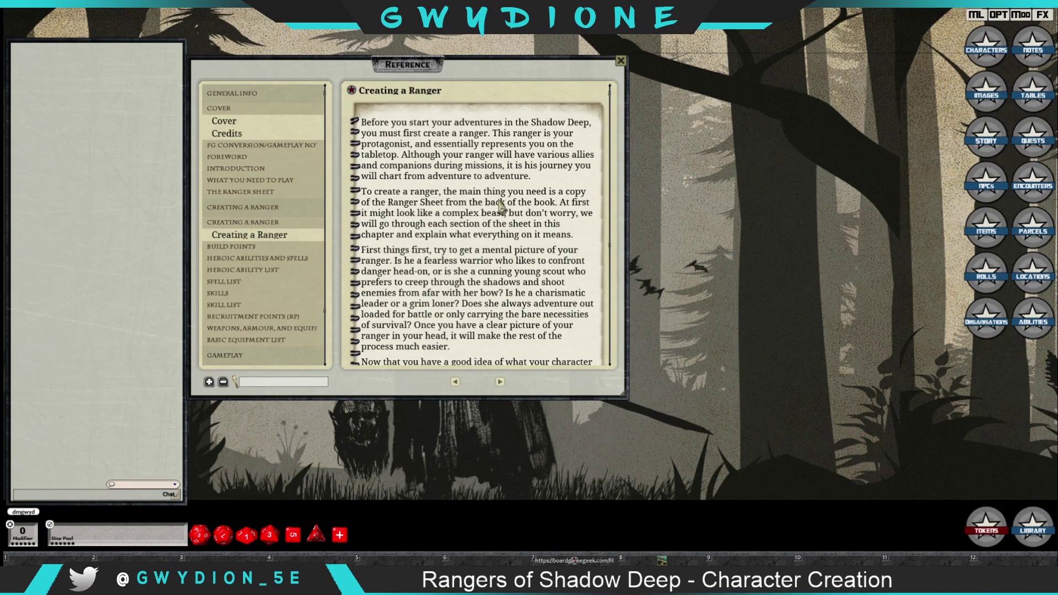
pyautogui.scroll(-1, 501, 207)
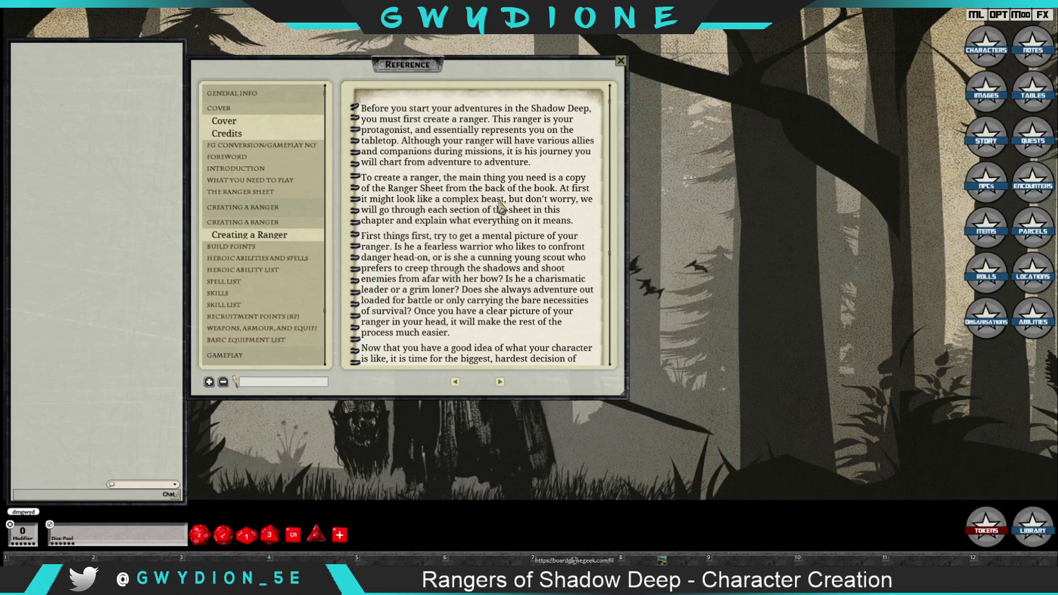
pyautogui.scroll(-1, 501, 207)
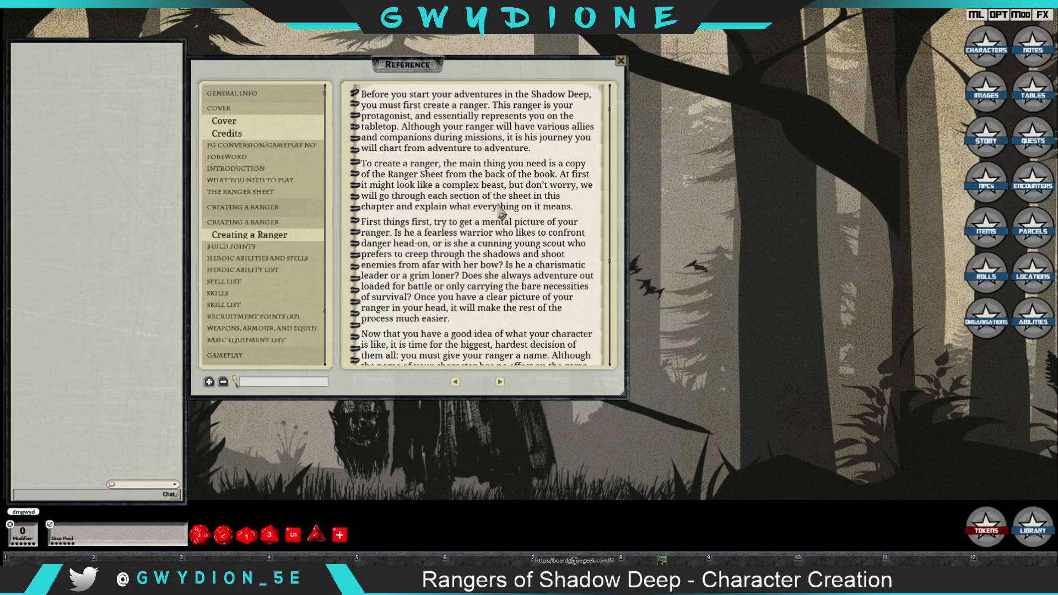
pyautogui.scroll(-10, 501, 210)
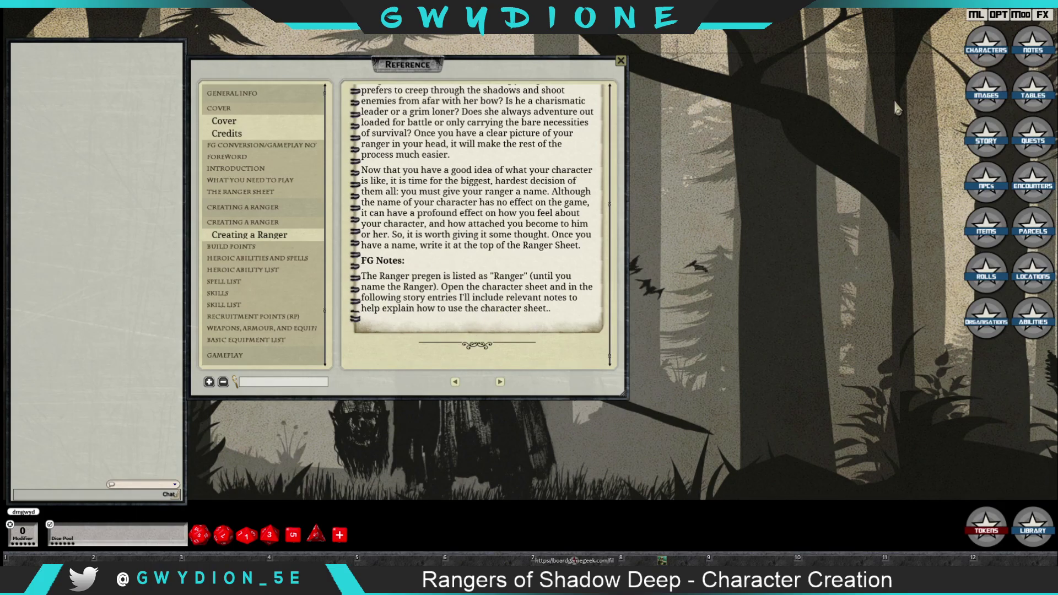
# - Browse the importable pregenerated characters for Rangers of Shadow Deep and locate the Ranger entry
pyautogui.click(994, 44)
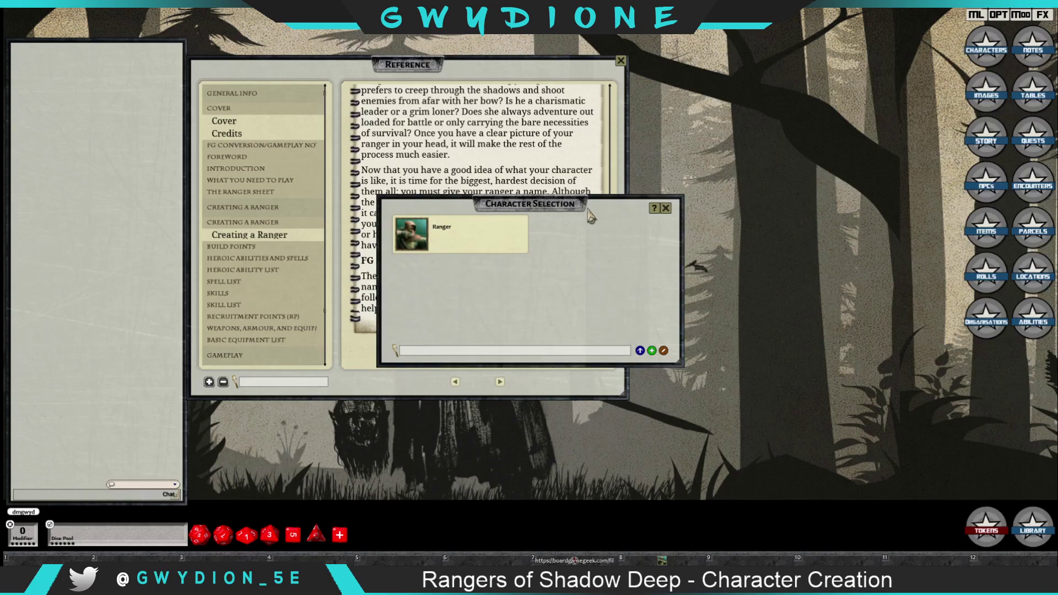
pyautogui.click(639, 351)
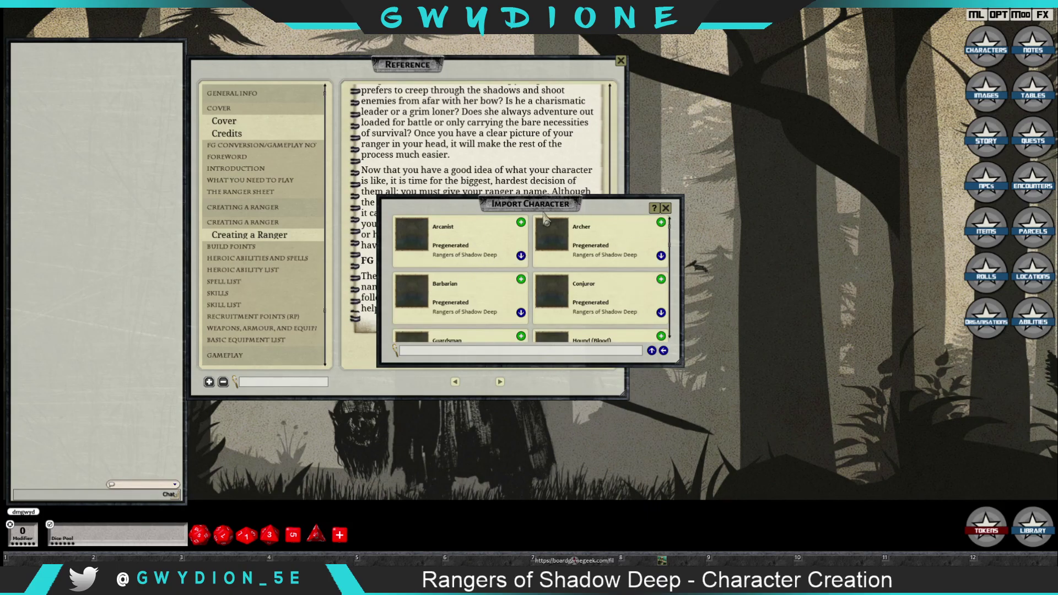
pyautogui.scroll(-4, 573, 245)
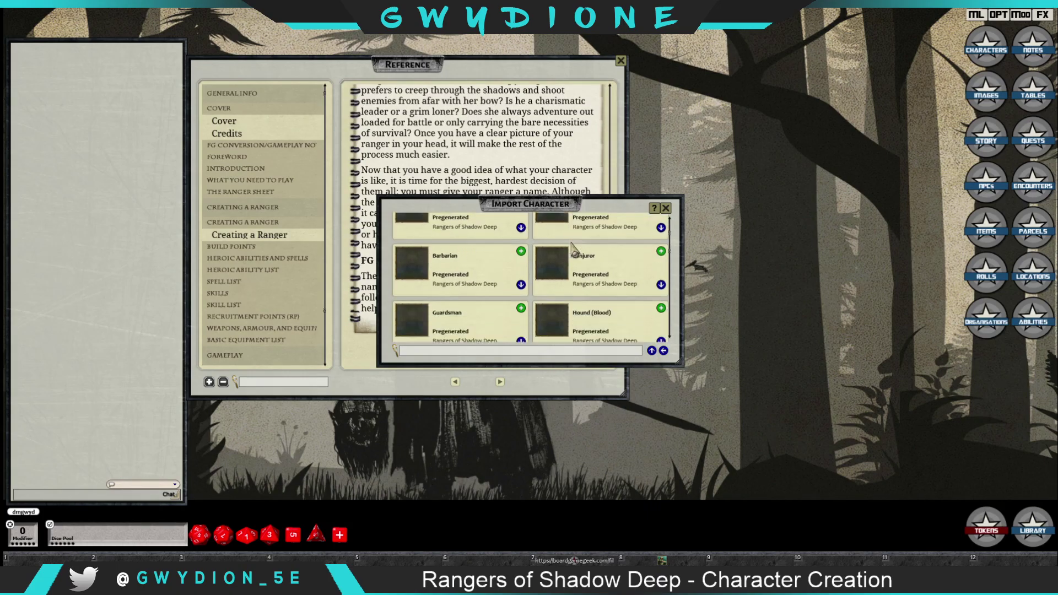
pyautogui.scroll(-8, 576, 271)
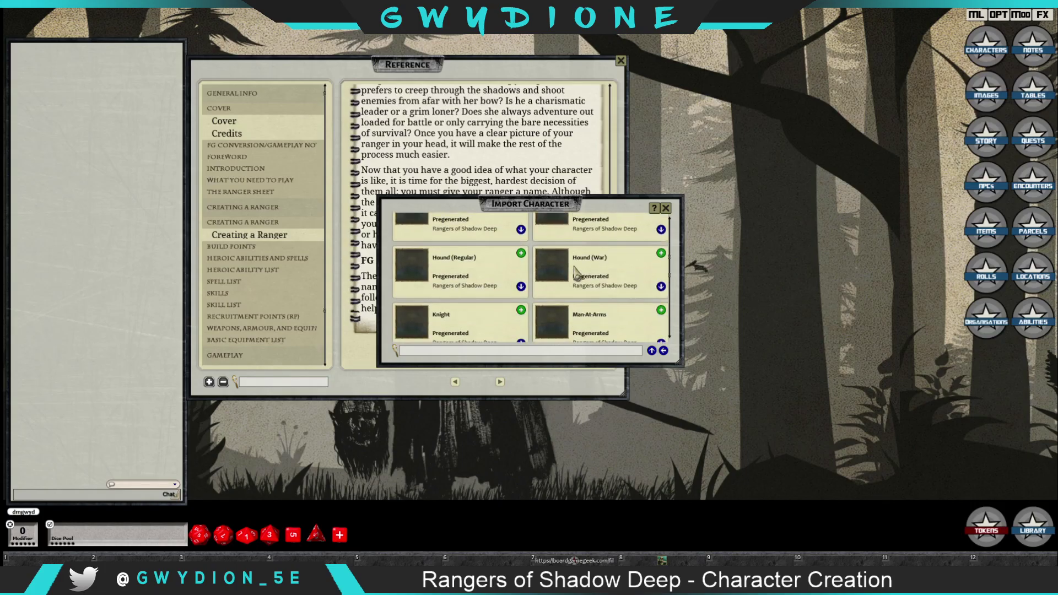
pyautogui.scroll(-1, 575, 272)
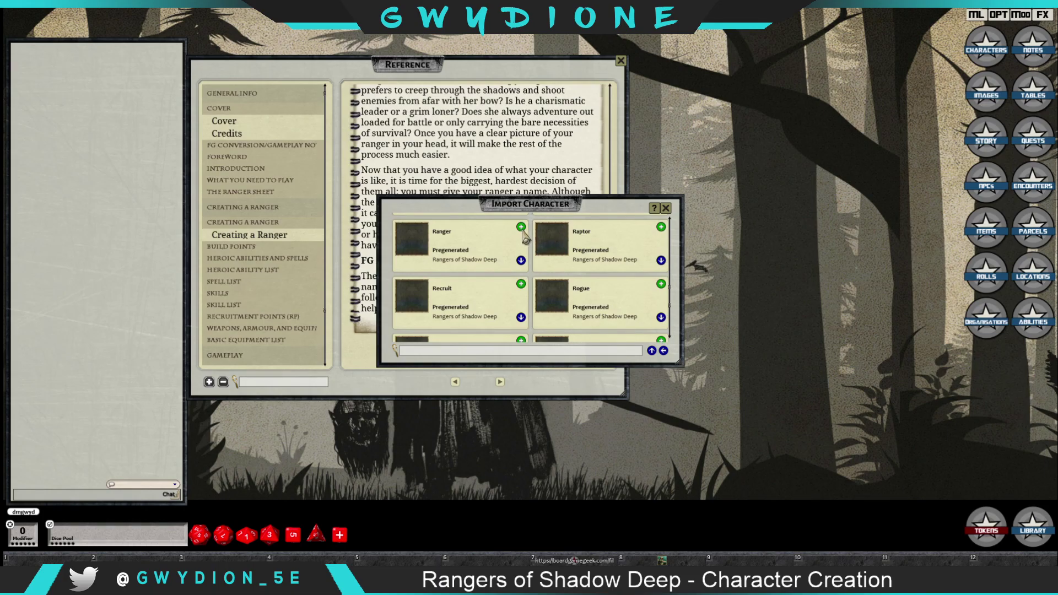
pyautogui.click(521, 228)
# - Leave the character import list, close the character selection, and show the Ranger's character sheet beside the reference book
pyautogui.click(663, 351)
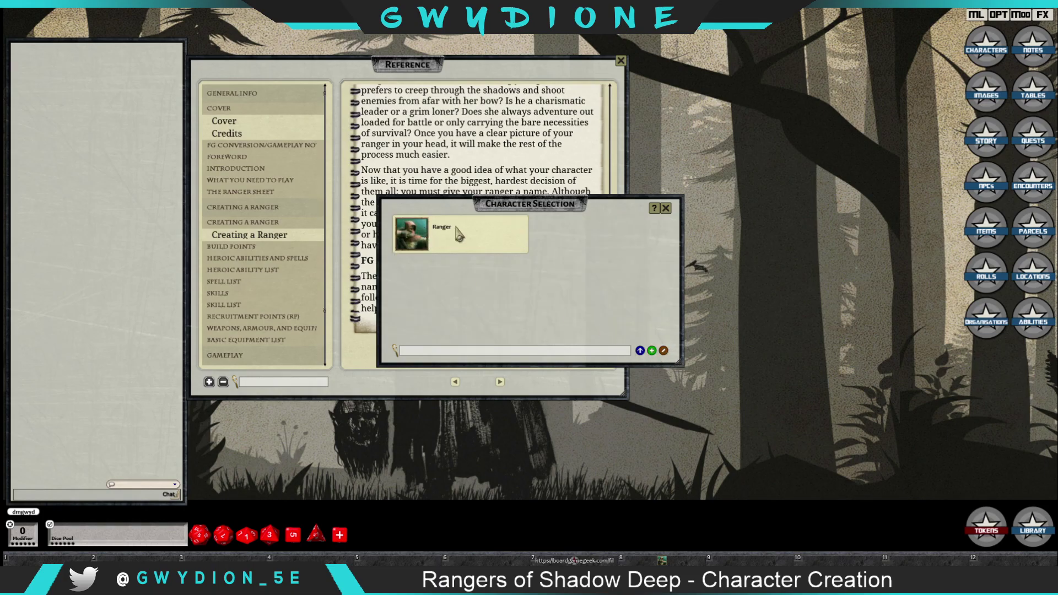
pyautogui.click(666, 208)
pyautogui.click(669, 561)
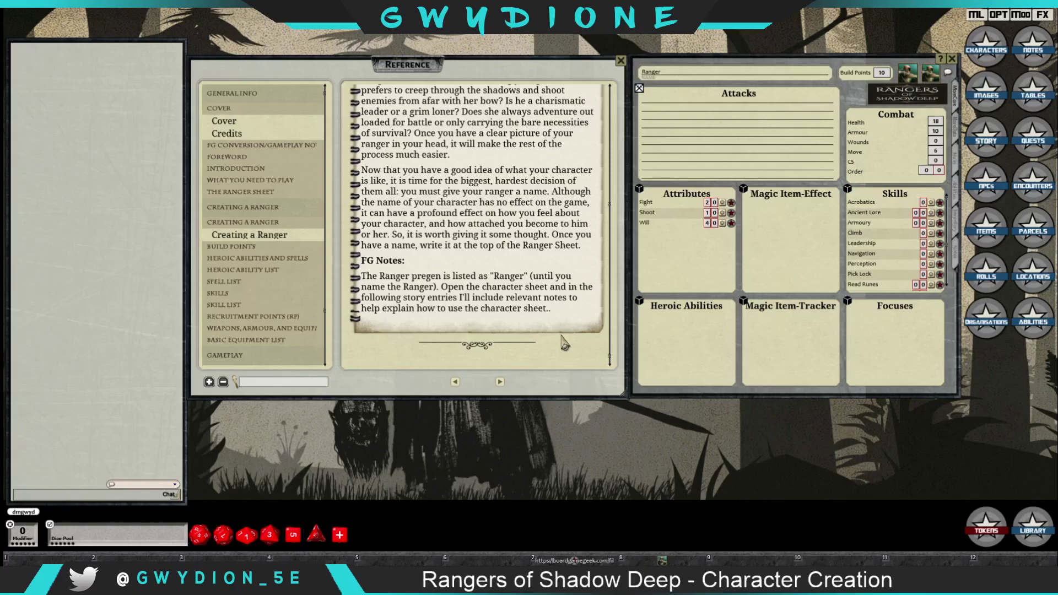
# - Open the Build Points reference page and read its introduction and FG Notes on tracking the points
pyautogui.click(500, 382)
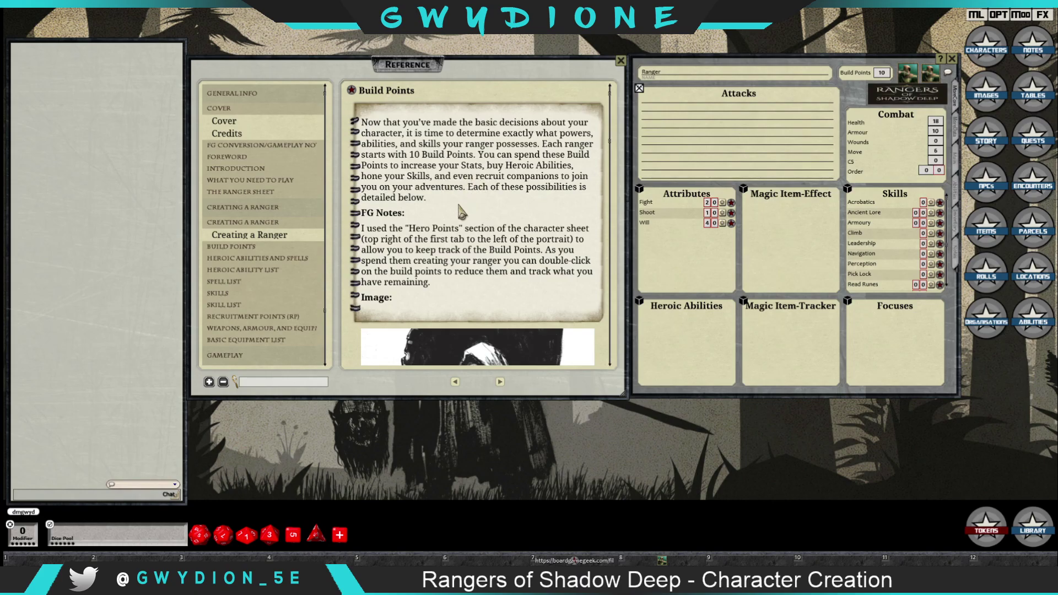
pyautogui.scroll(-1, 467, 201)
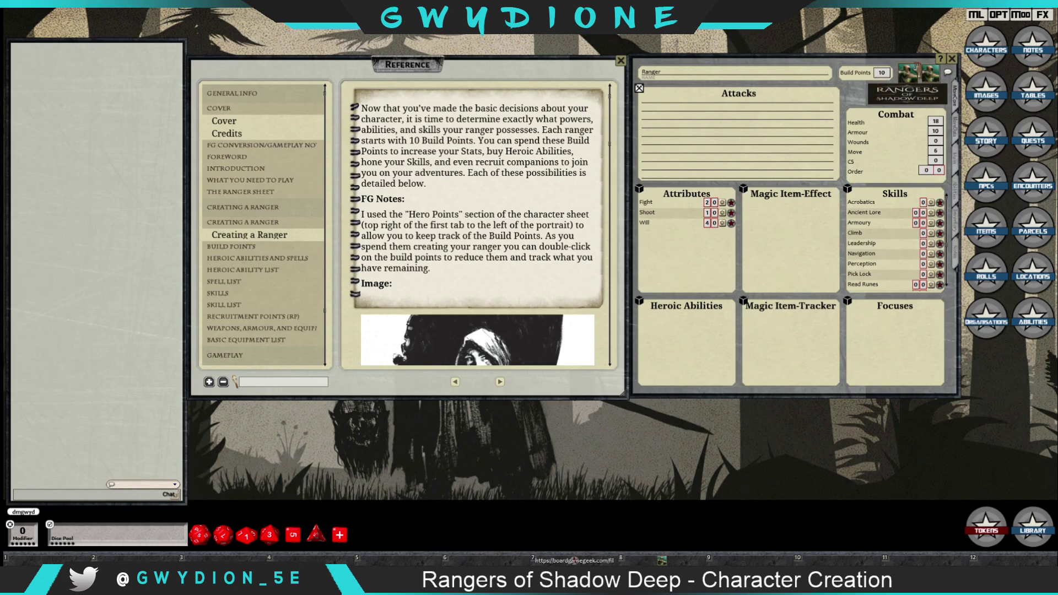
pyautogui.scroll(-8, 465, 213)
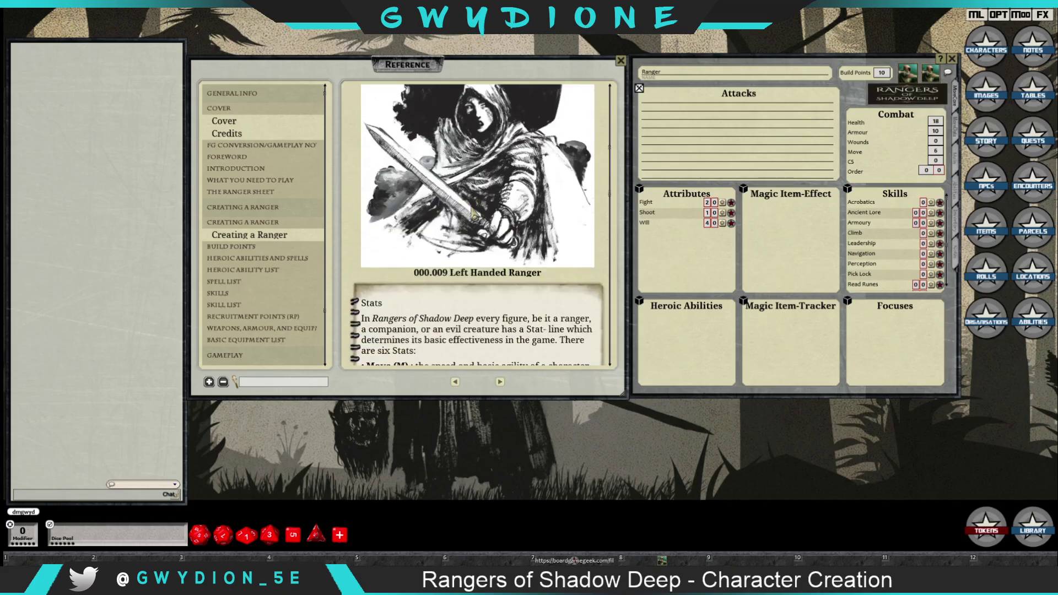
pyautogui.scroll(-4, 471, 214)
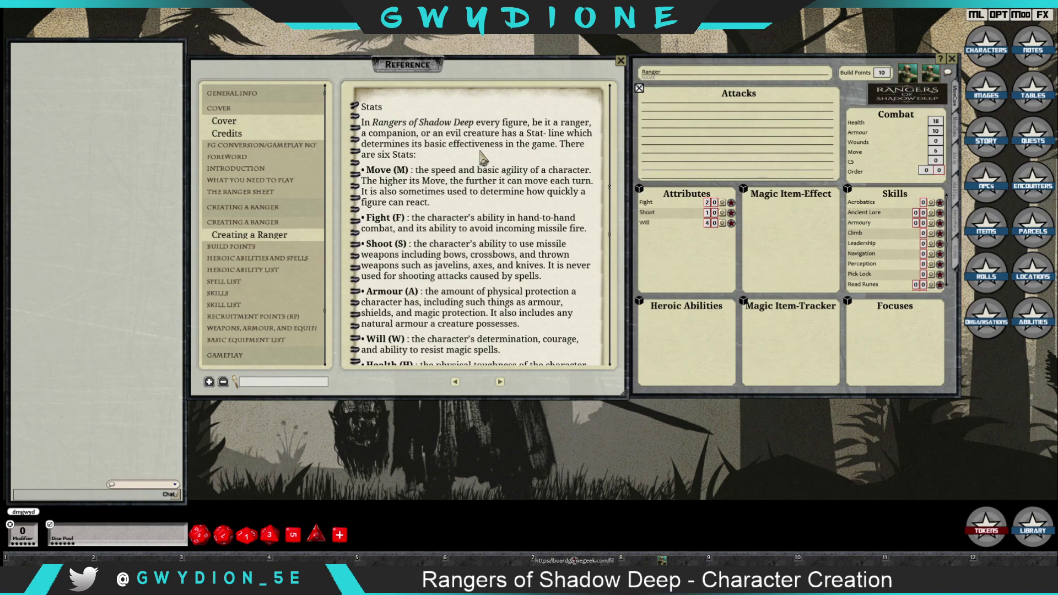
pyautogui.scroll(5, 455, 130)
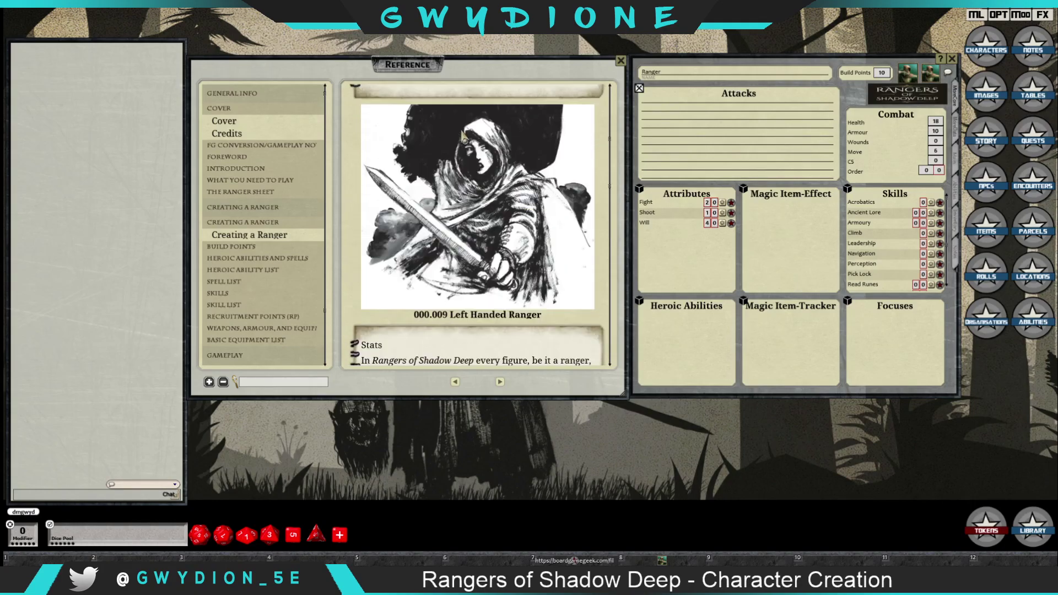
pyautogui.scroll(3, 463, 137)
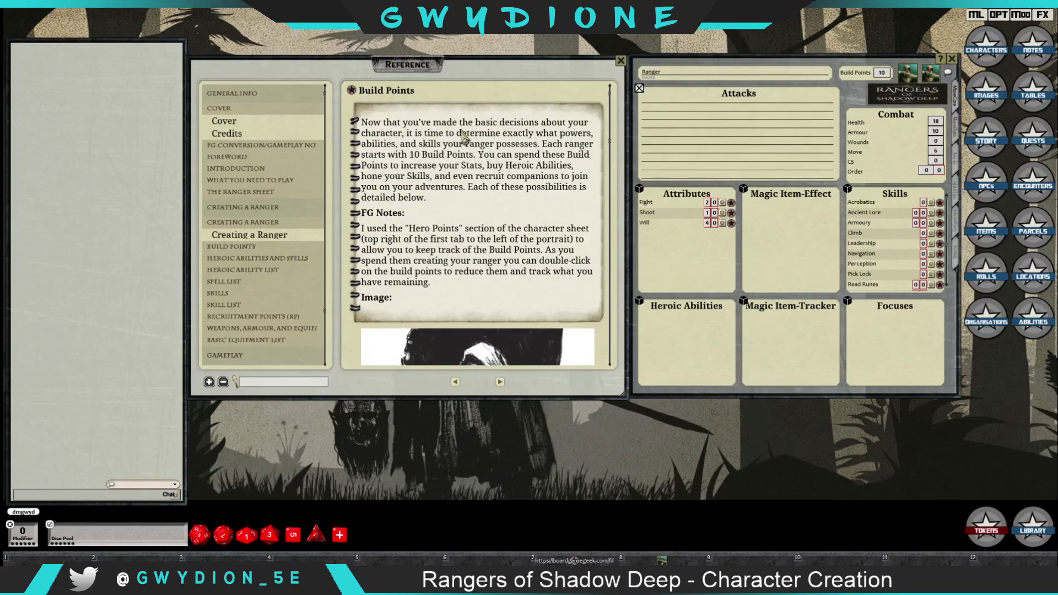
# - Examine the Stats section of the Build Points page, covering the descriptions of Move, Fight, Shoot, Armour, Will and Health
pyautogui.scroll(-6, 463, 137)
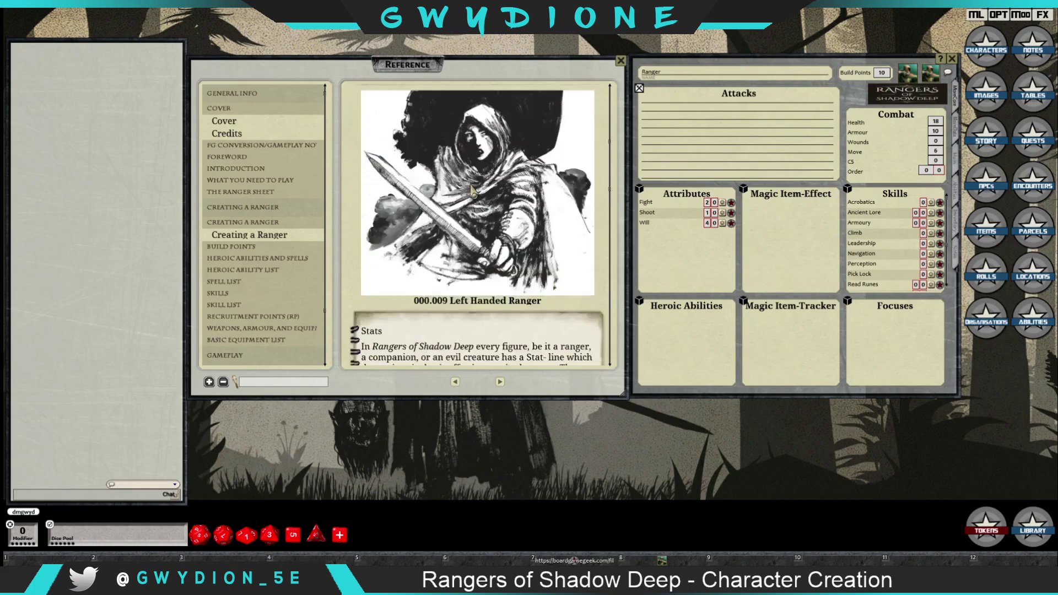
pyautogui.scroll(-5, 471, 191)
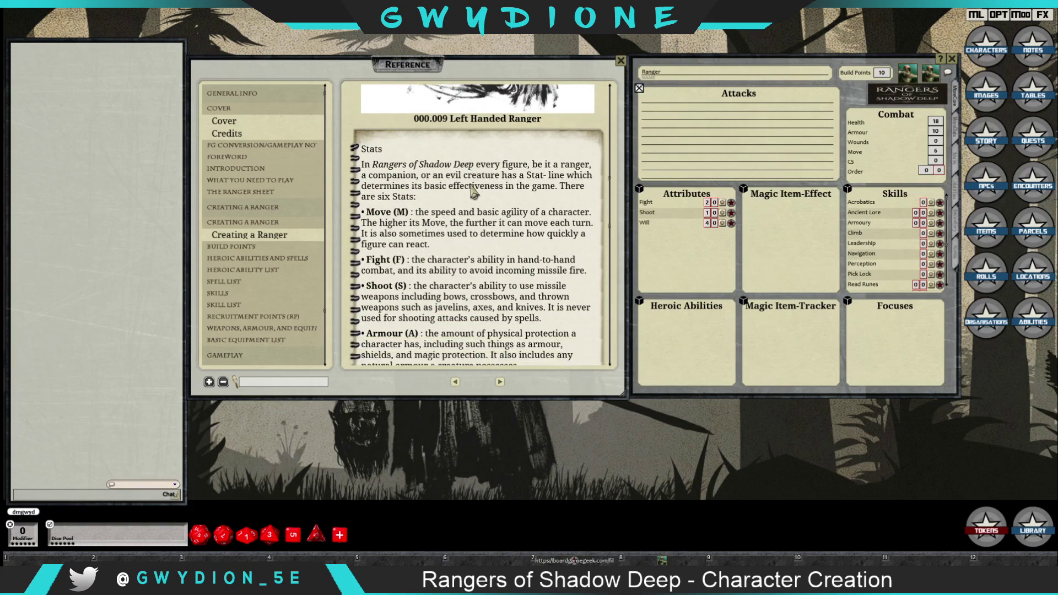
pyautogui.scroll(-1, 405, 205)
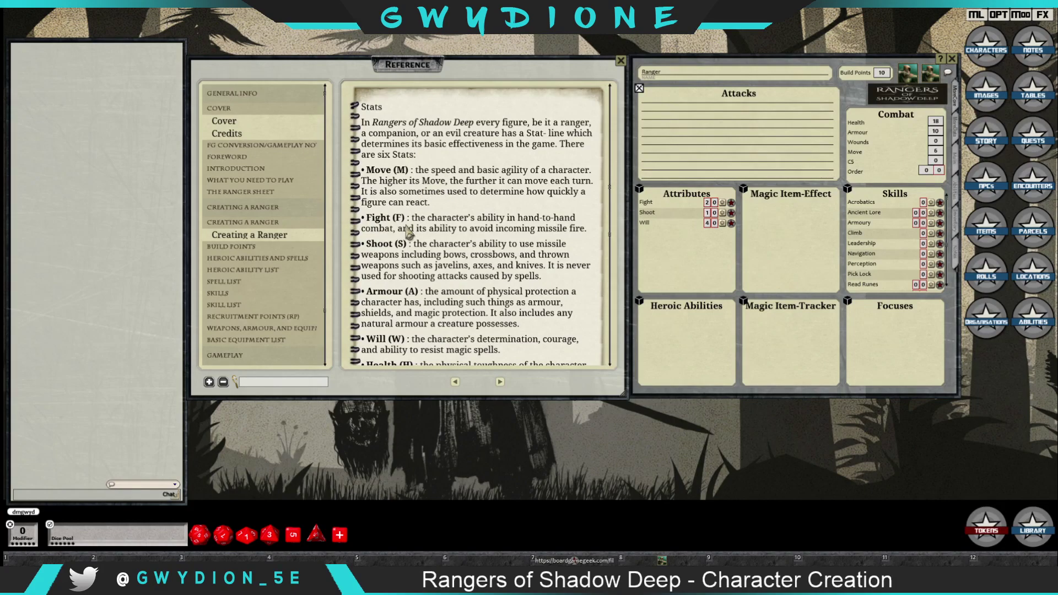
pyautogui.scroll(-1, 405, 229)
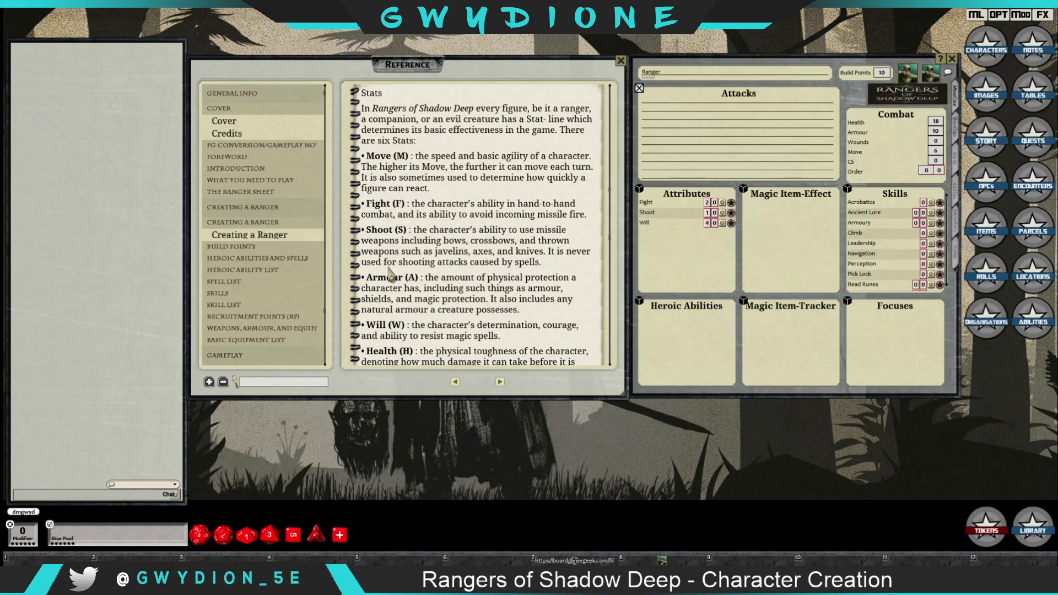
pyautogui.scroll(-1, 394, 287)
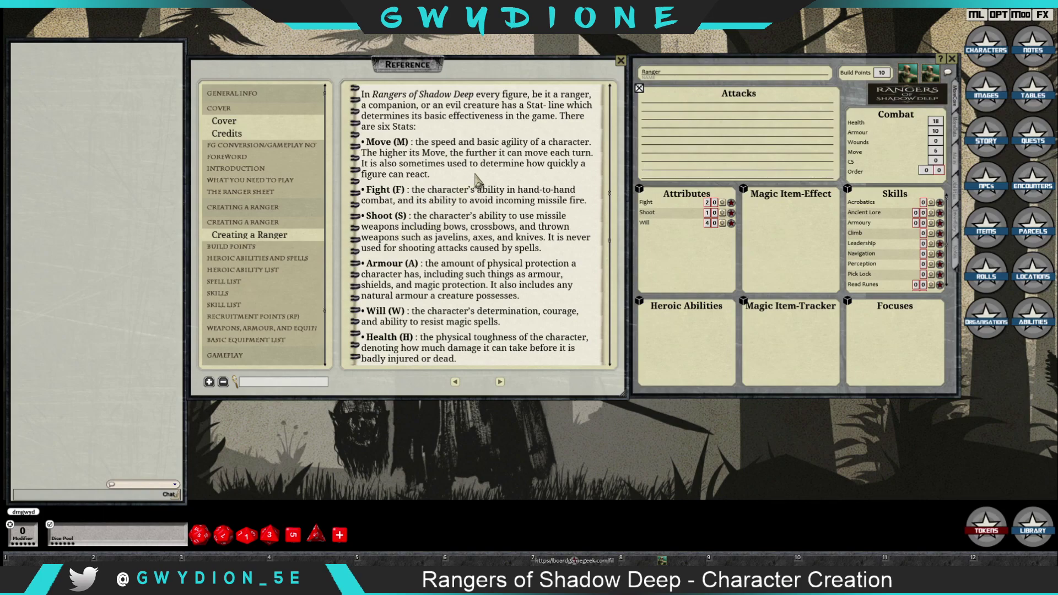
pyautogui.scroll(-1, 517, 181)
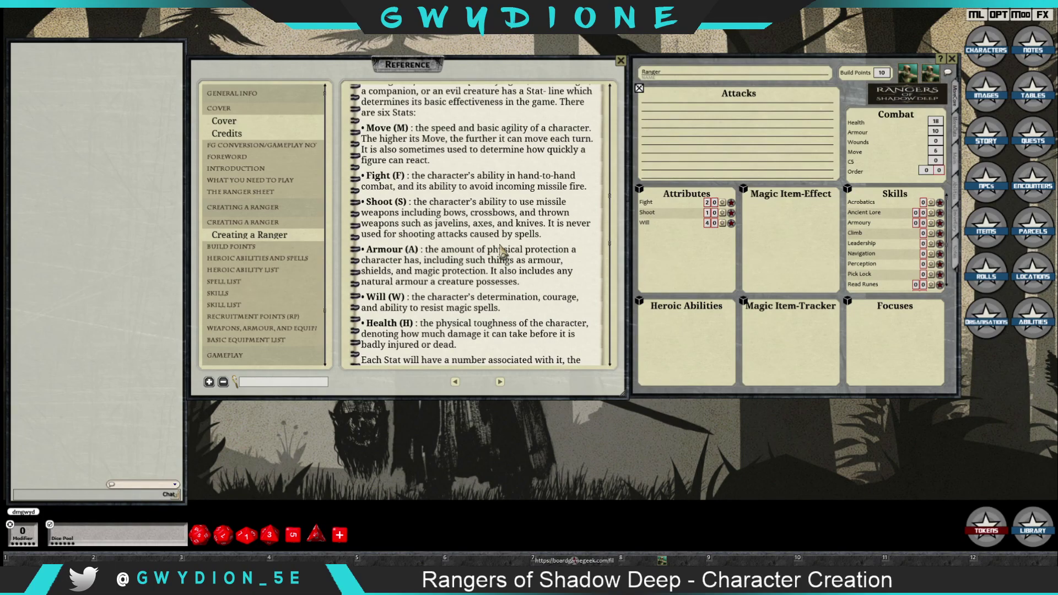
pyautogui.scroll(1, 502, 252)
# - Read the Ranger Base Stat-Line table and the rules for spending Build Points on Stats
pyautogui.scroll(-10, 502, 252)
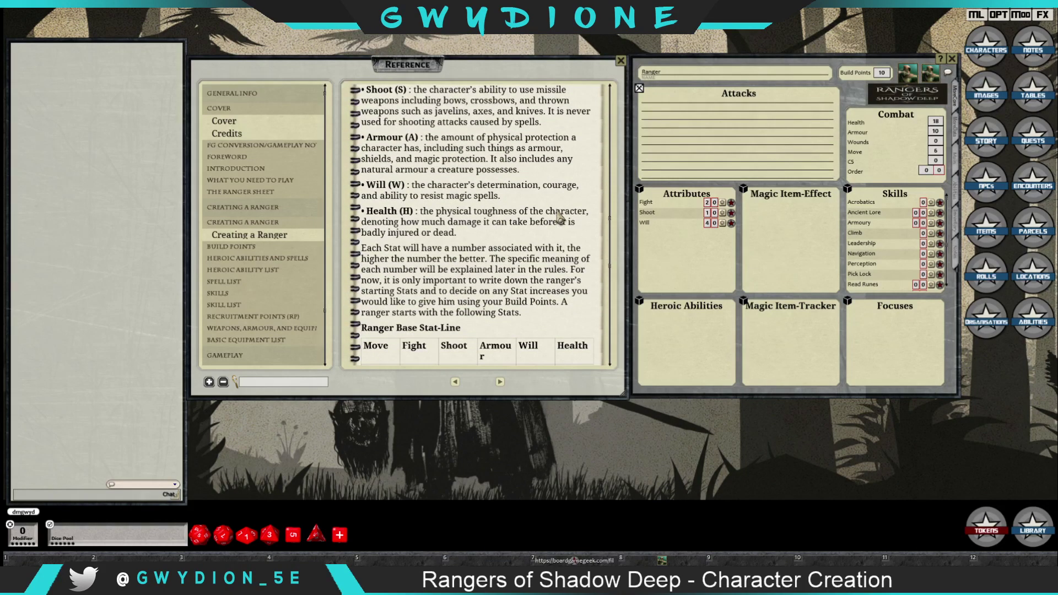
pyautogui.scroll(-6, 559, 216)
pyautogui.scroll(-2, 559, 217)
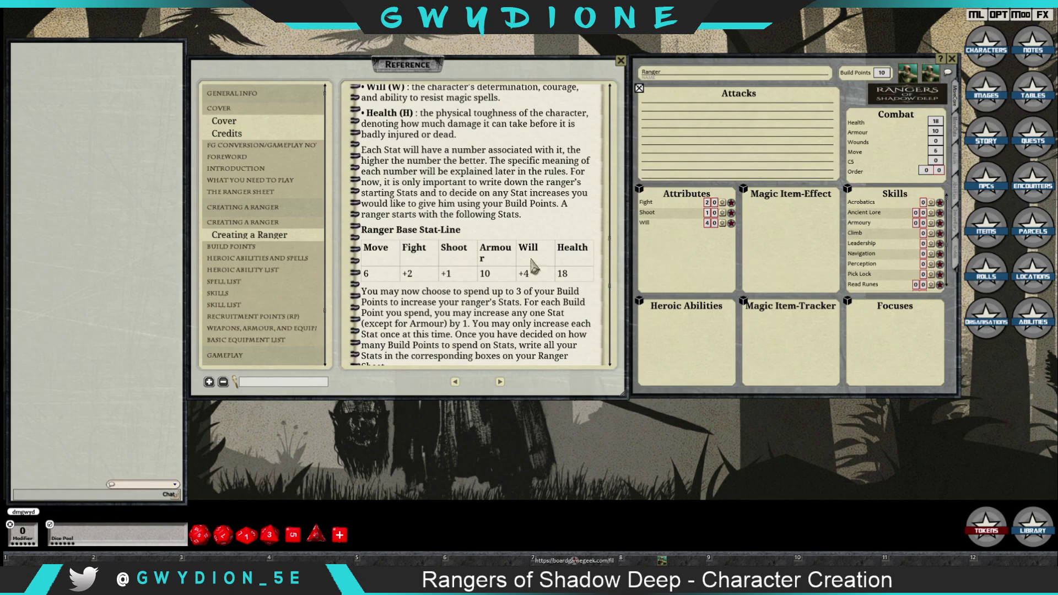
pyautogui.scroll(-1, 421, 289)
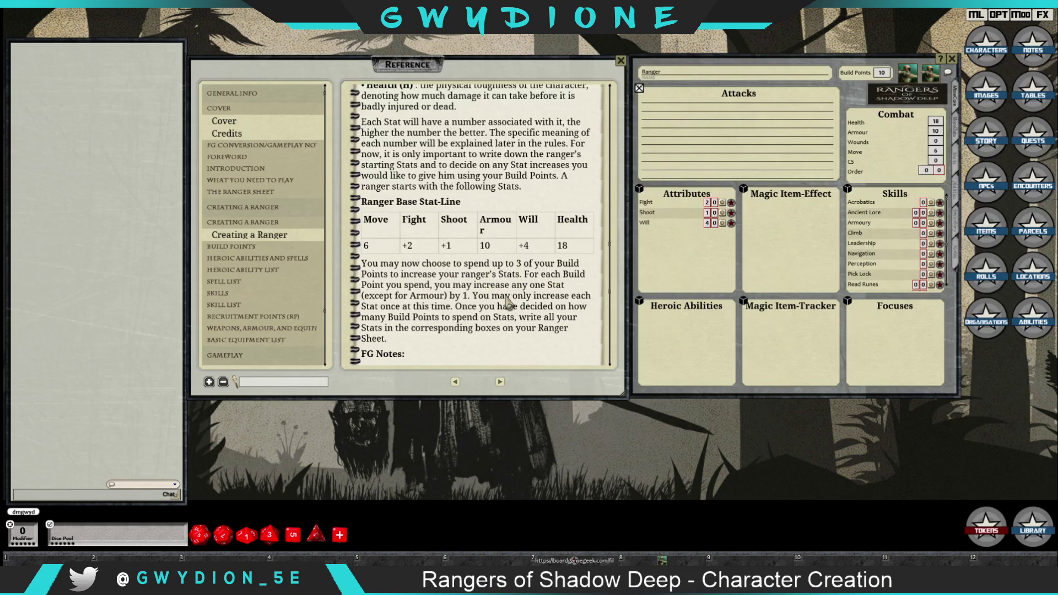
# - Raise the Ranger's Shoot to 2, Will to 5 and Move to 7, spending three Build Points to leave 7
pyautogui.scroll(-1, 509, 302)
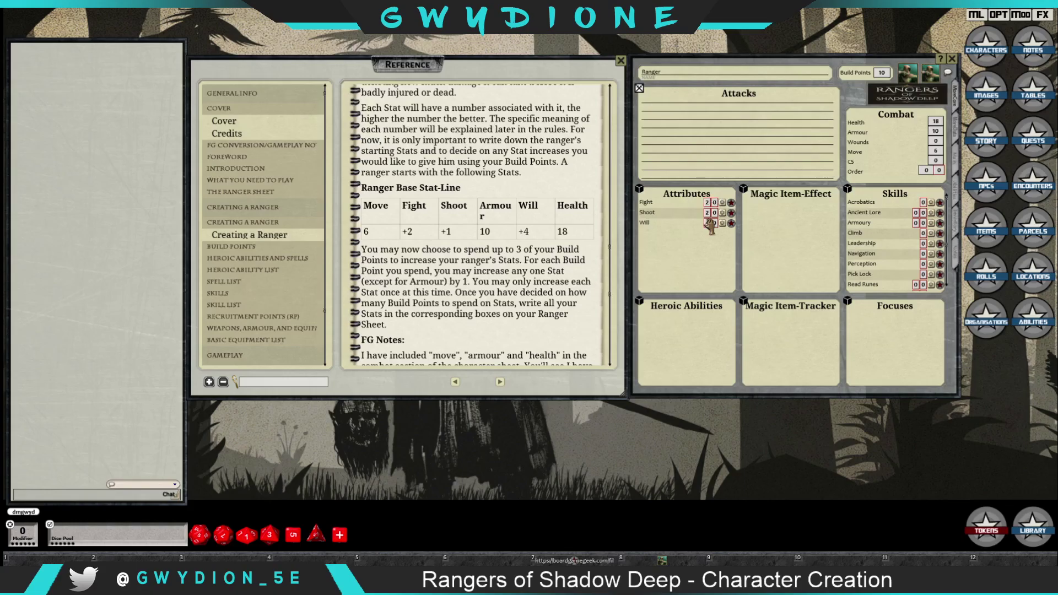
pyautogui.doubleClick(882, 72)
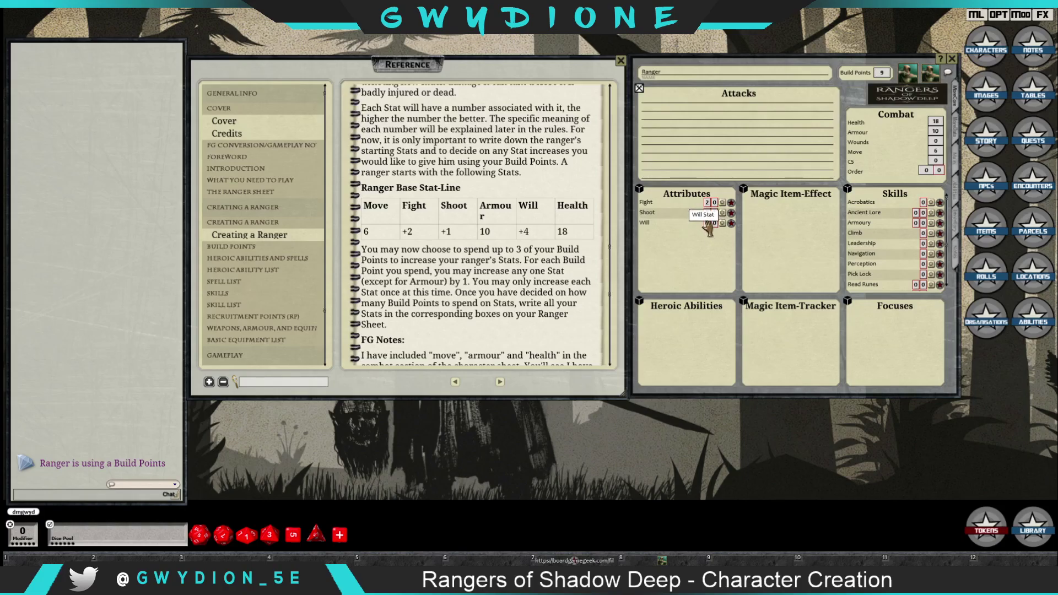
pyautogui.doubleClick(883, 73)
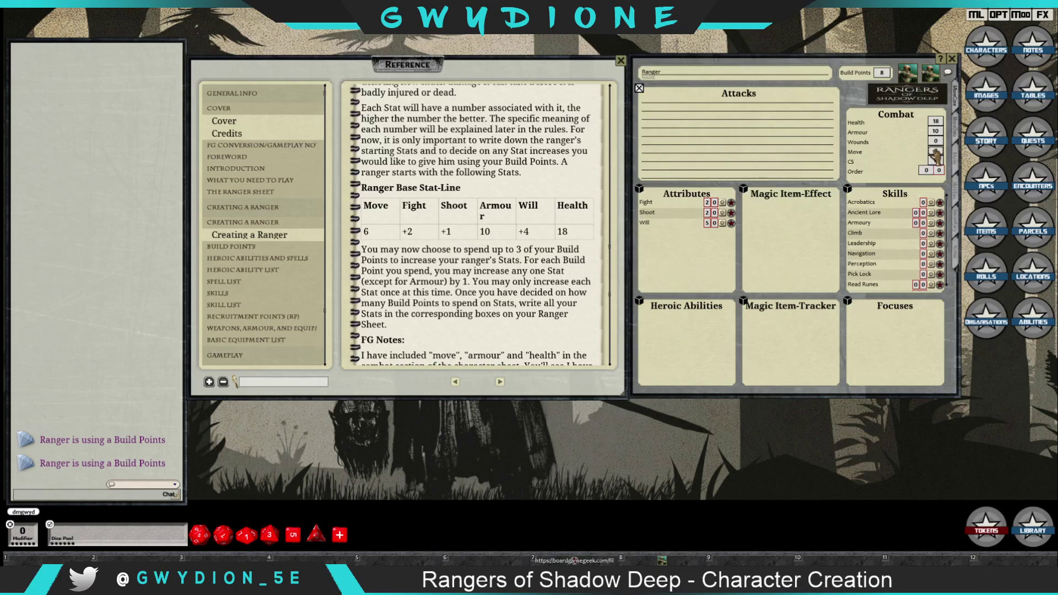
pyautogui.doubleClick(882, 73)
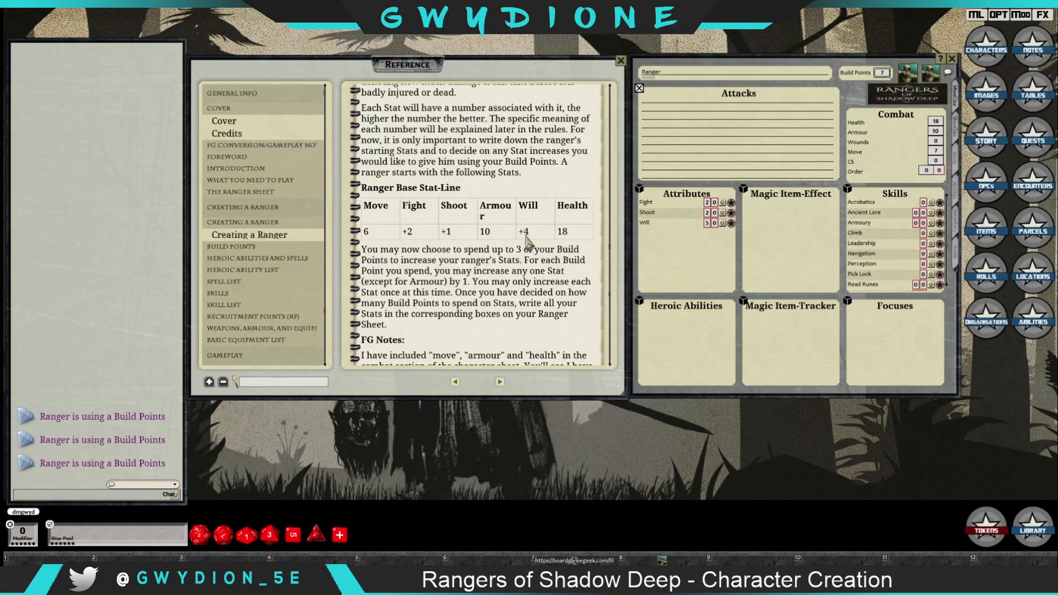
# - Read the FG Notes on base stats and modifier boxes, down to the Split Stats section
pyautogui.scroll(-5, 528, 243)
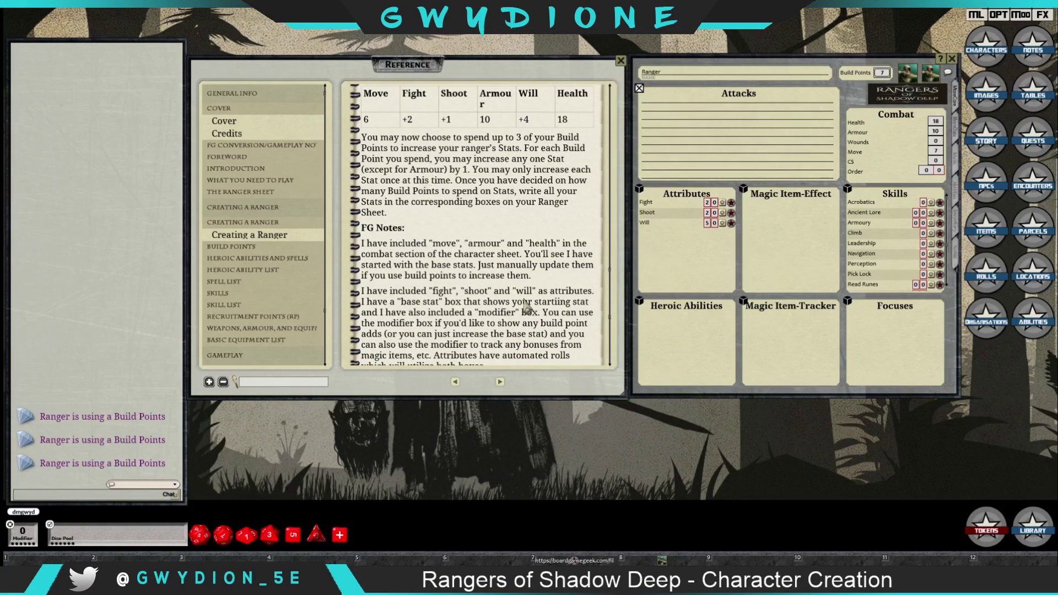
pyautogui.scroll(-3, 513, 242)
pyautogui.scroll(-8, 496, 264)
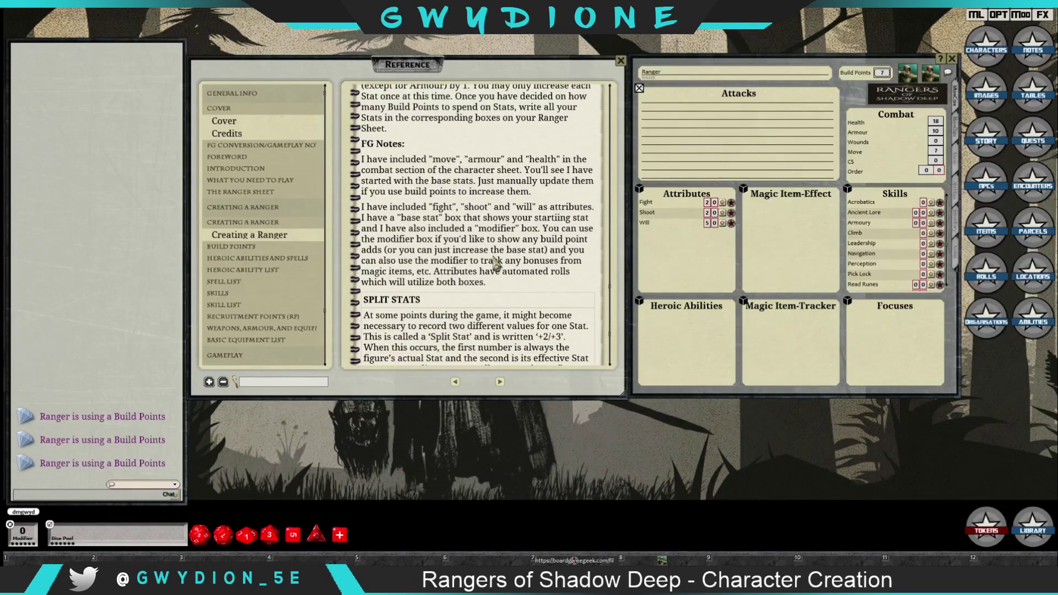
# - Open the Heroic Abilities and Spells reference page and read its rules for purchasing them with Build Points
pyautogui.click(500, 381)
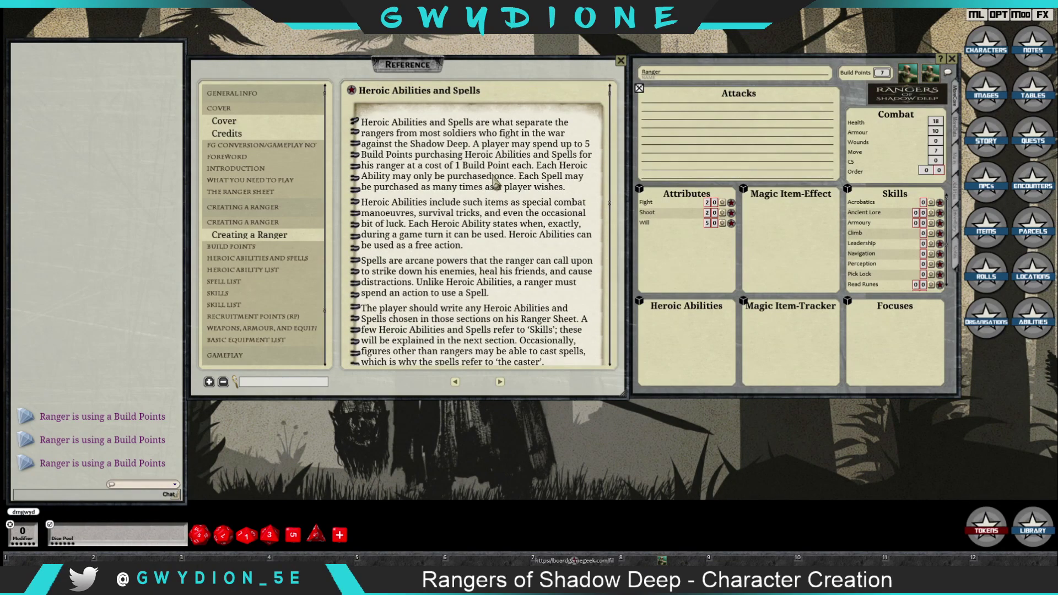
pyautogui.scroll(-1, 494, 182)
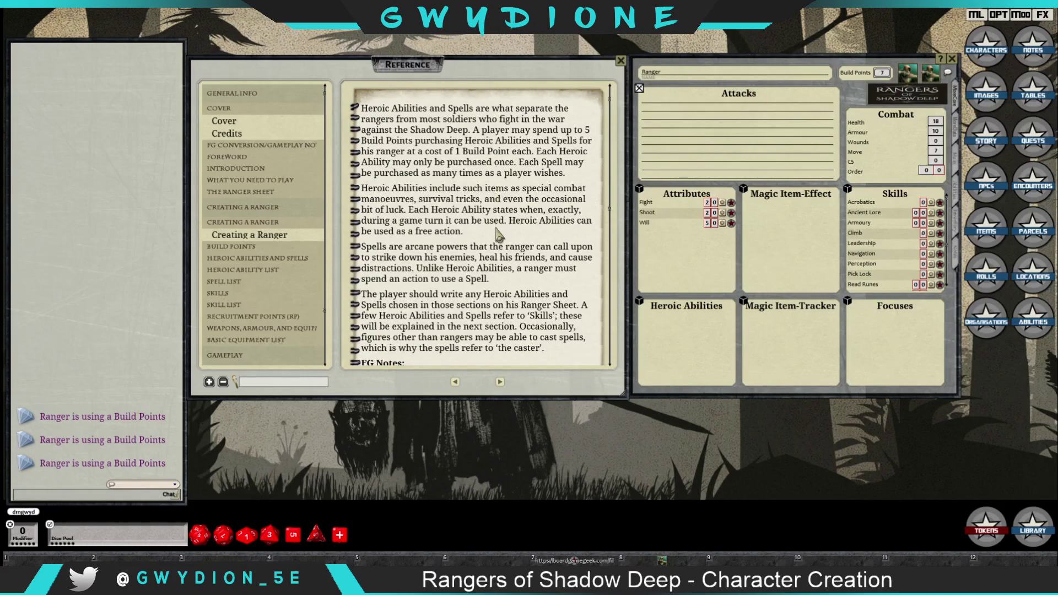
pyautogui.scroll(1, 499, 236)
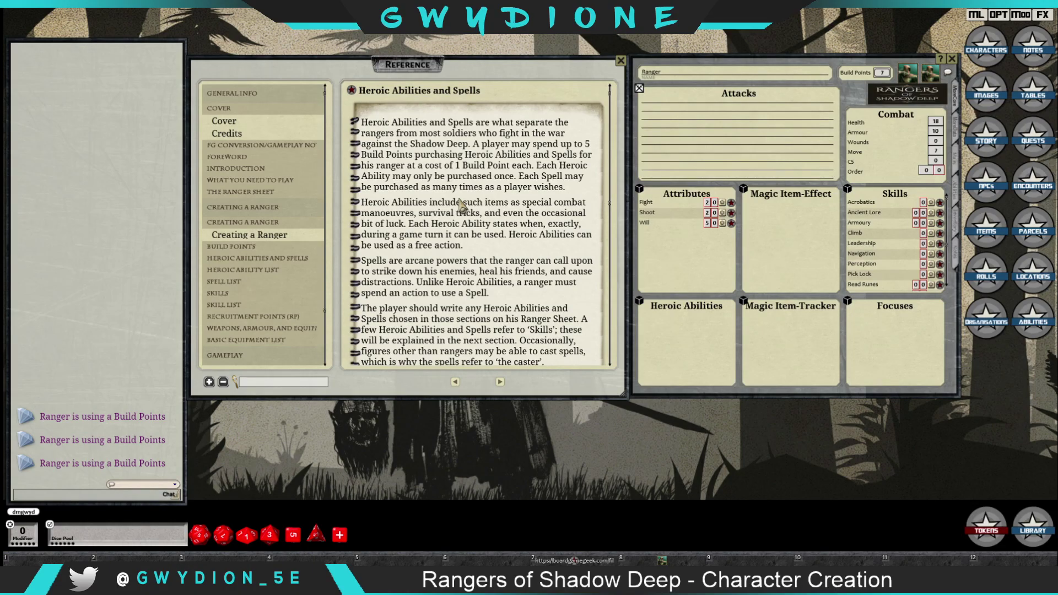
# - Read the rest of the Heroic Abilities and Spells page, down to its FG Notes on abilities, rolls and modifiers
pyautogui.scroll(-1, 512, 259)
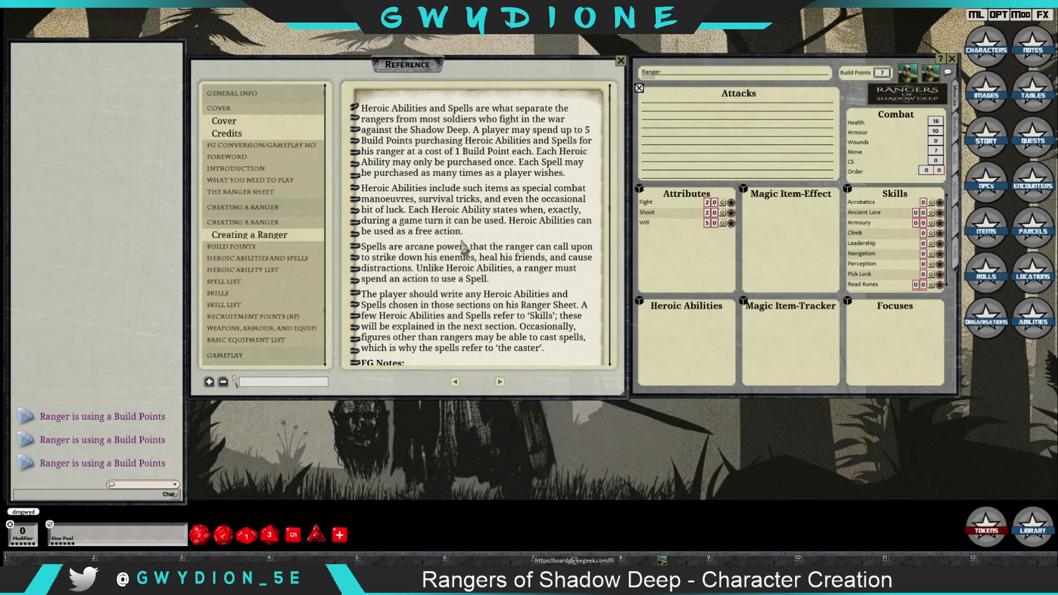
pyautogui.scroll(-1, 474, 221)
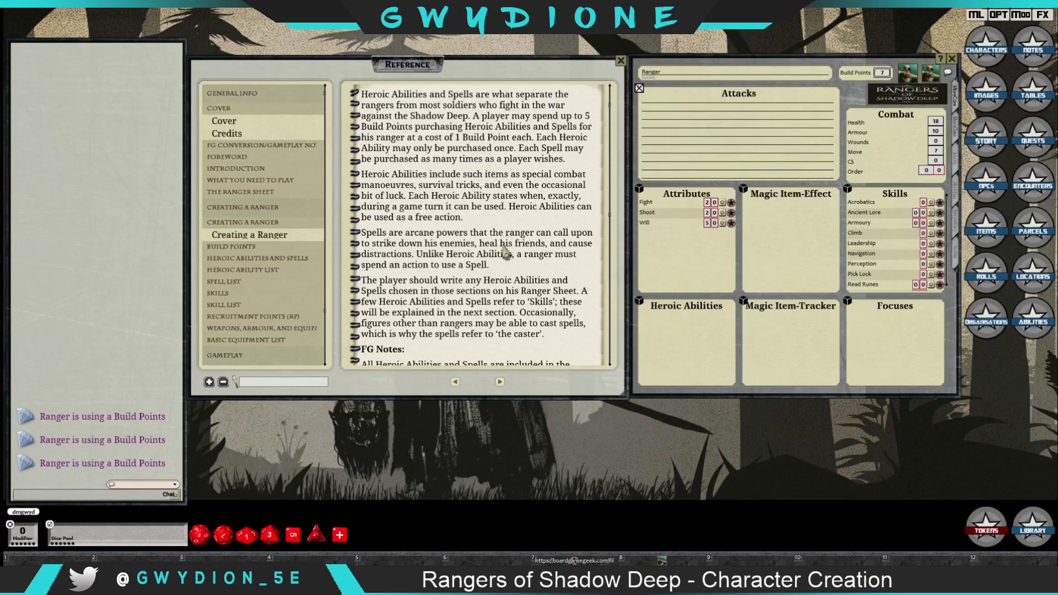
pyautogui.scroll(-2, 483, 270)
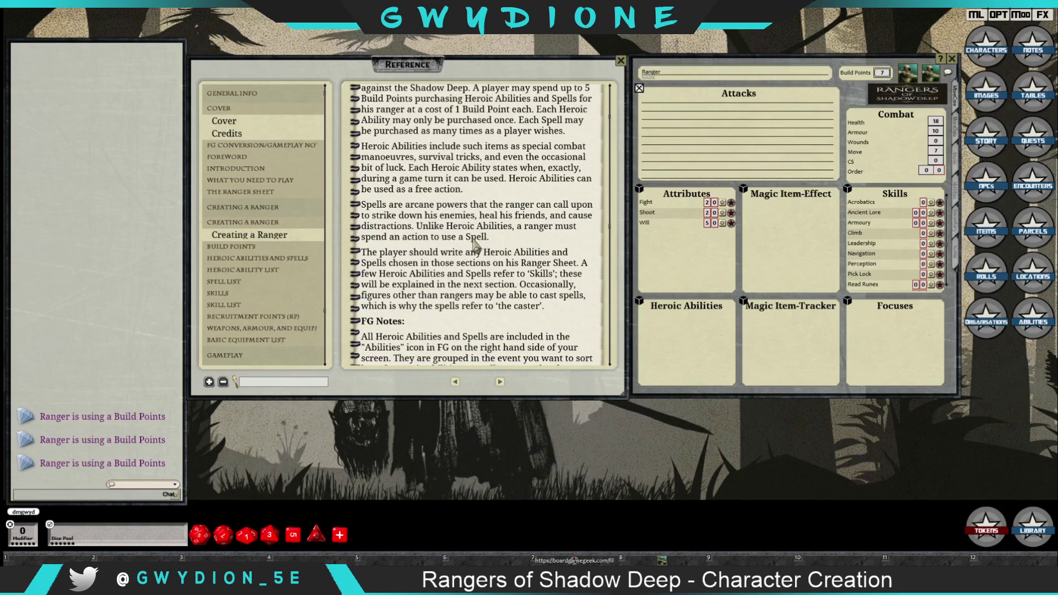
pyautogui.scroll(-2, 510, 290)
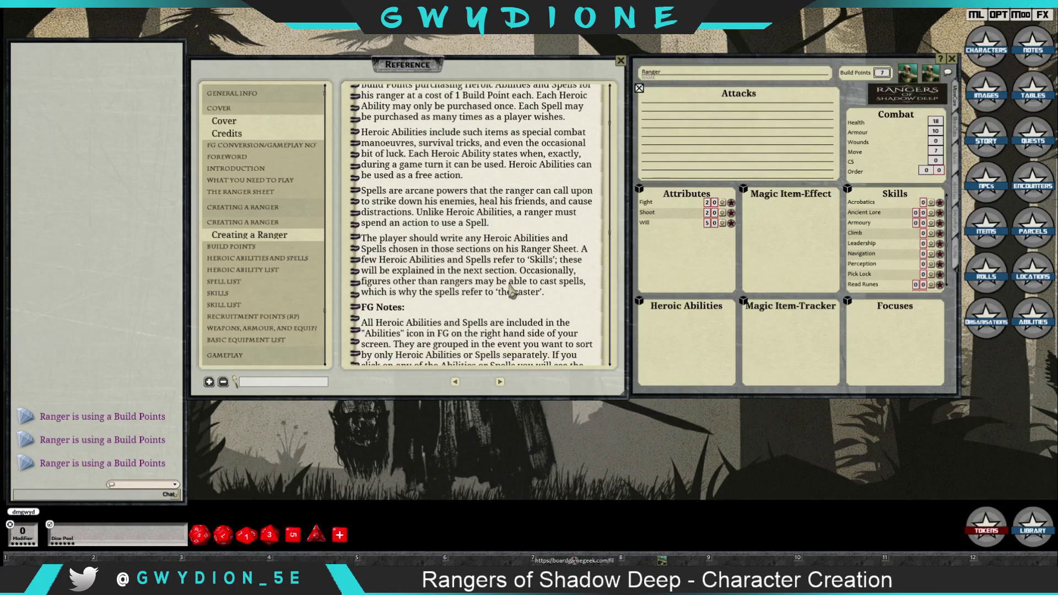
pyautogui.scroll(-4, 504, 277)
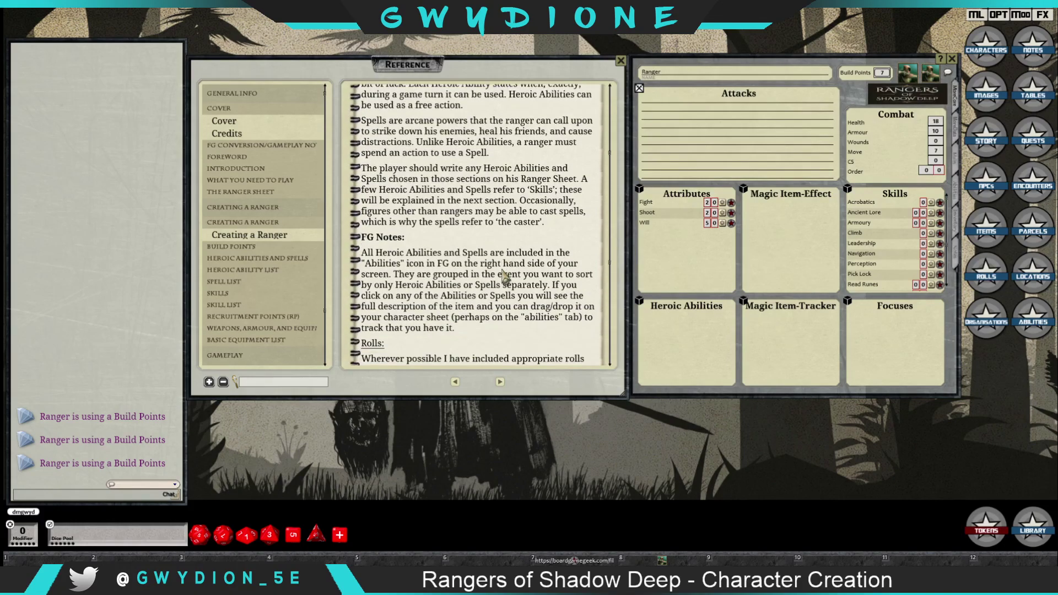
pyautogui.scroll(-7, 504, 275)
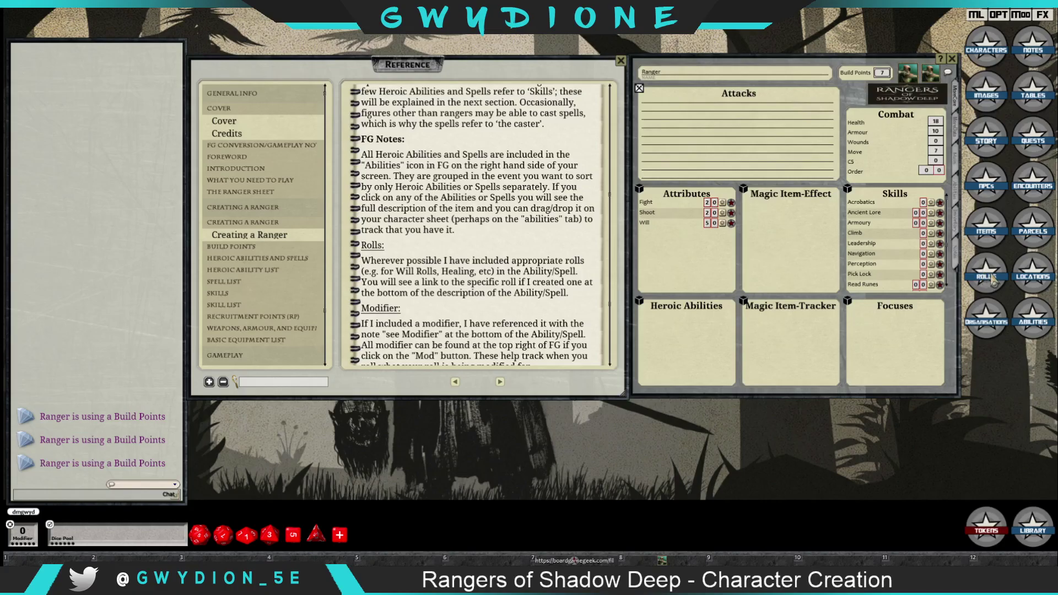
# - Open the Abilities list clear of the reference book, look through its groups and filter it to Heroic Abilities List
pyautogui.click(1034, 325)
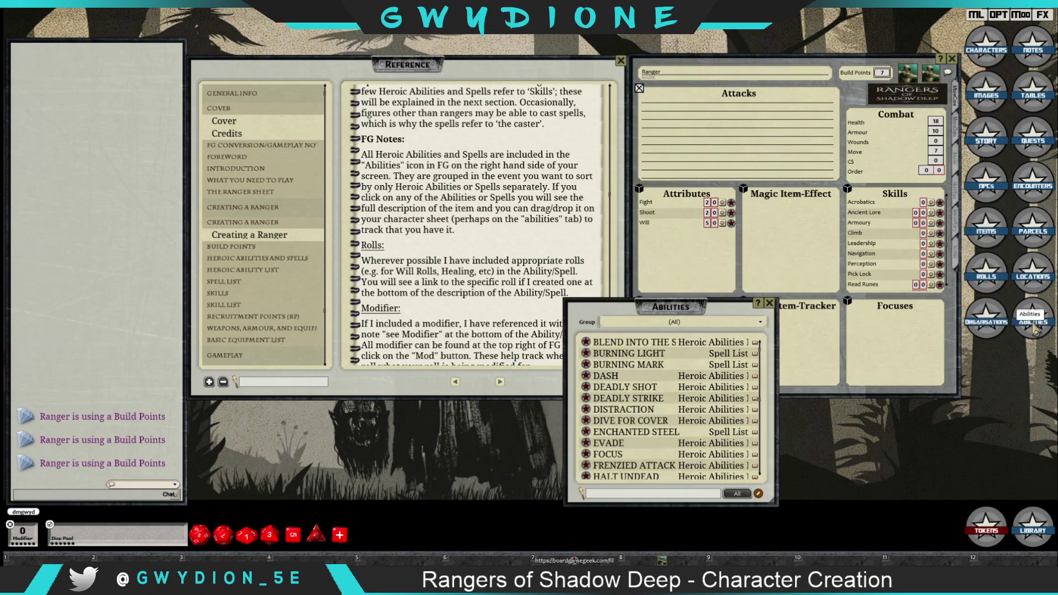
pyautogui.moveTo(722, 323); pyautogui.dragTo(902, 324)
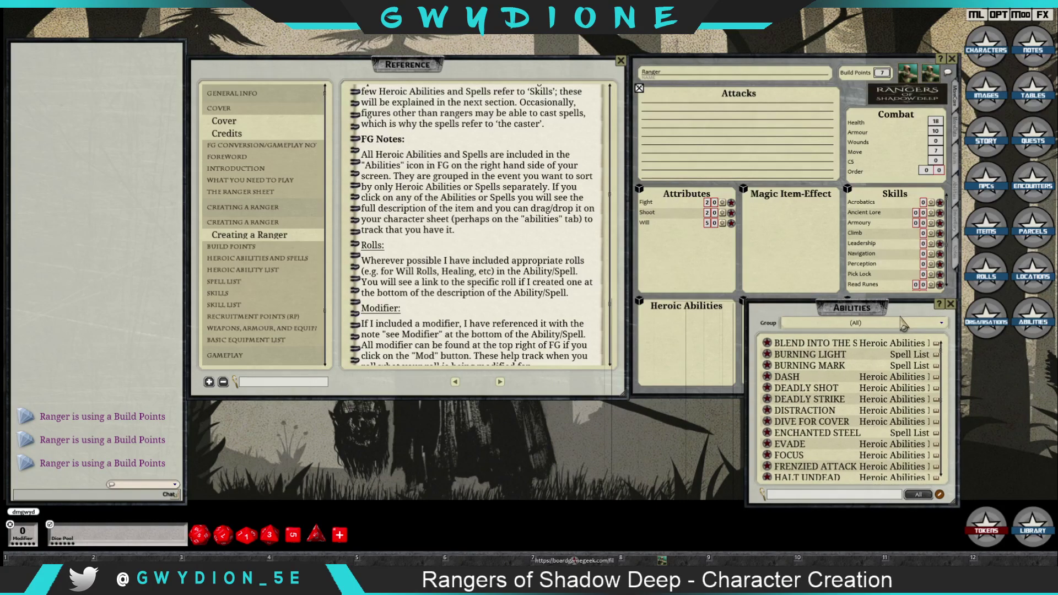
pyautogui.click(878, 326)
pyautogui.click(826, 351)
pyautogui.scroll(-2, 882, 409)
pyautogui.scroll(3, 840, 441)
pyautogui.click(879, 326)
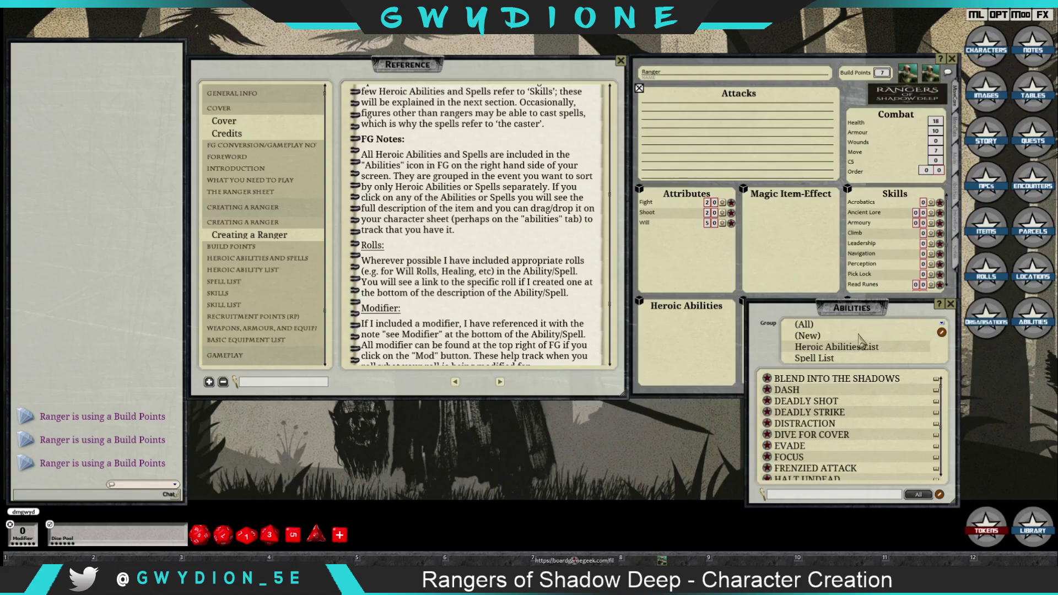
pyautogui.click(850, 363)
pyautogui.click(881, 326)
pyautogui.click(853, 349)
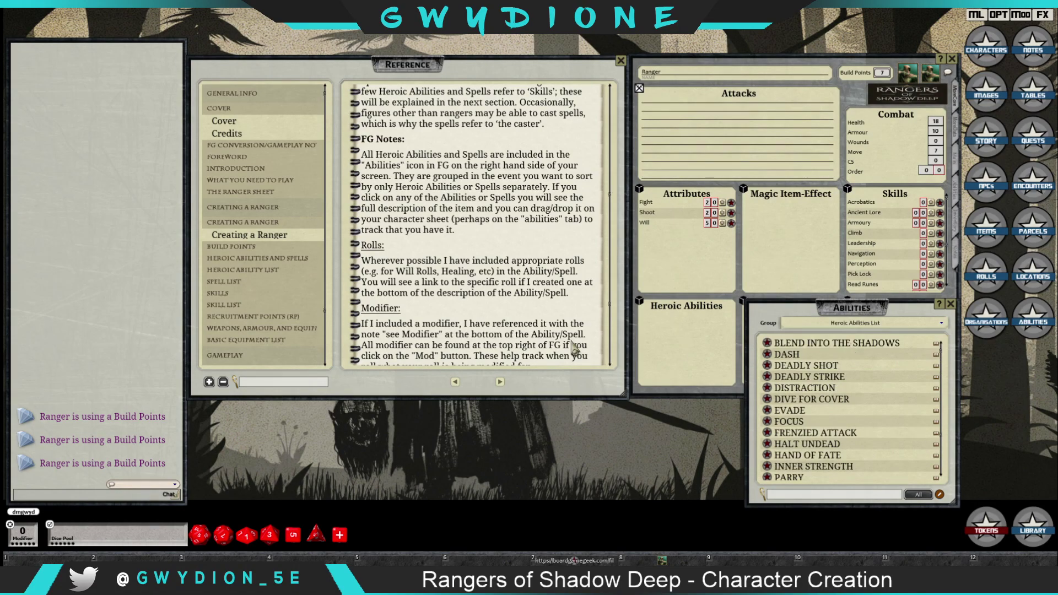
# - Read the FG Notes on rolls, modifiers and effects, look through the list of prebuilt modifiers and close it
pyautogui.scroll(-1, 494, 281)
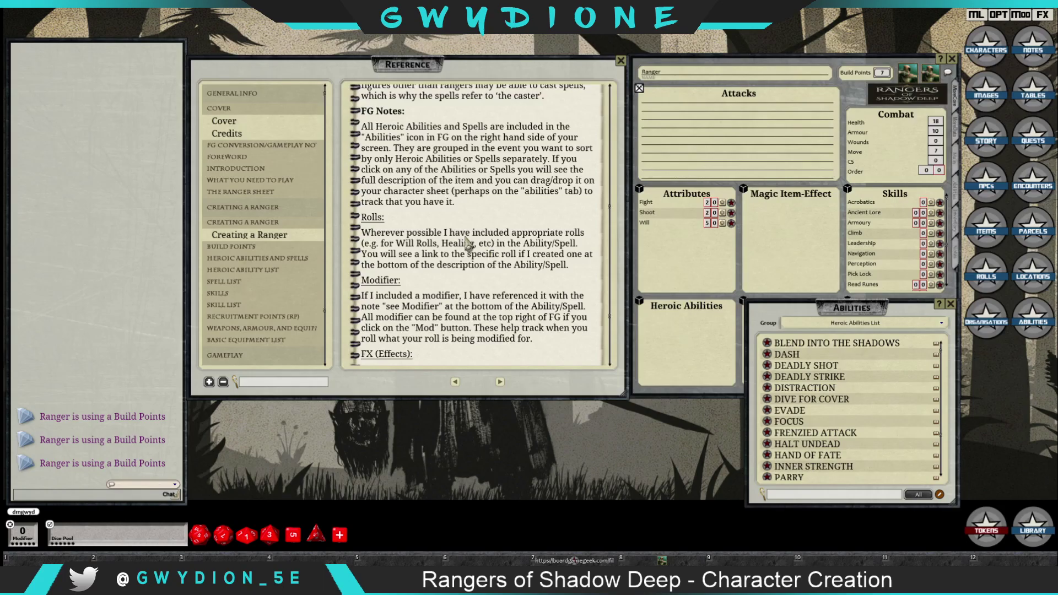
pyautogui.scroll(-3, 477, 270)
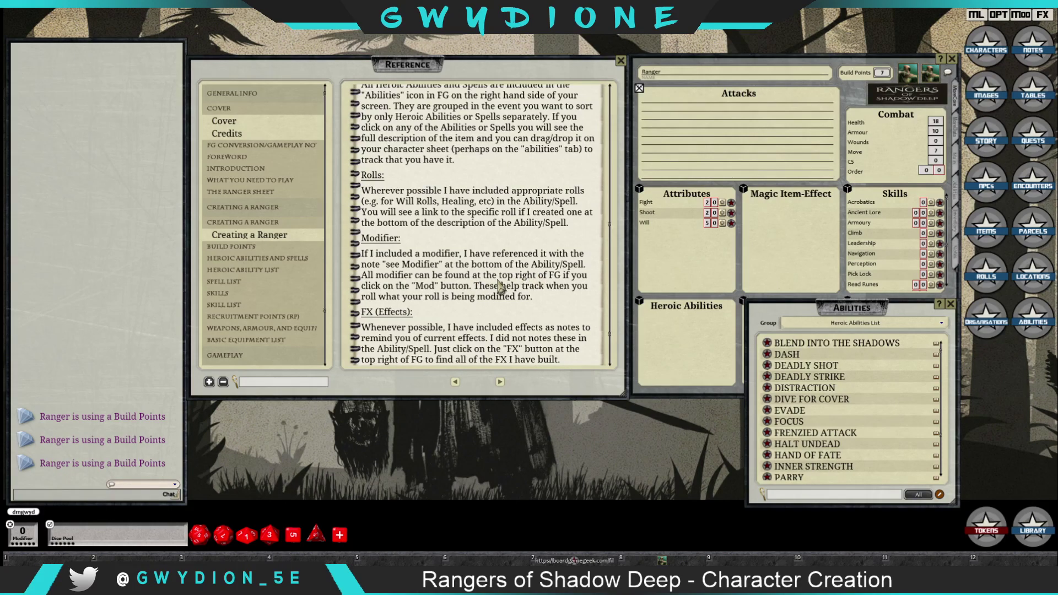
pyautogui.scroll(-1, 500, 286)
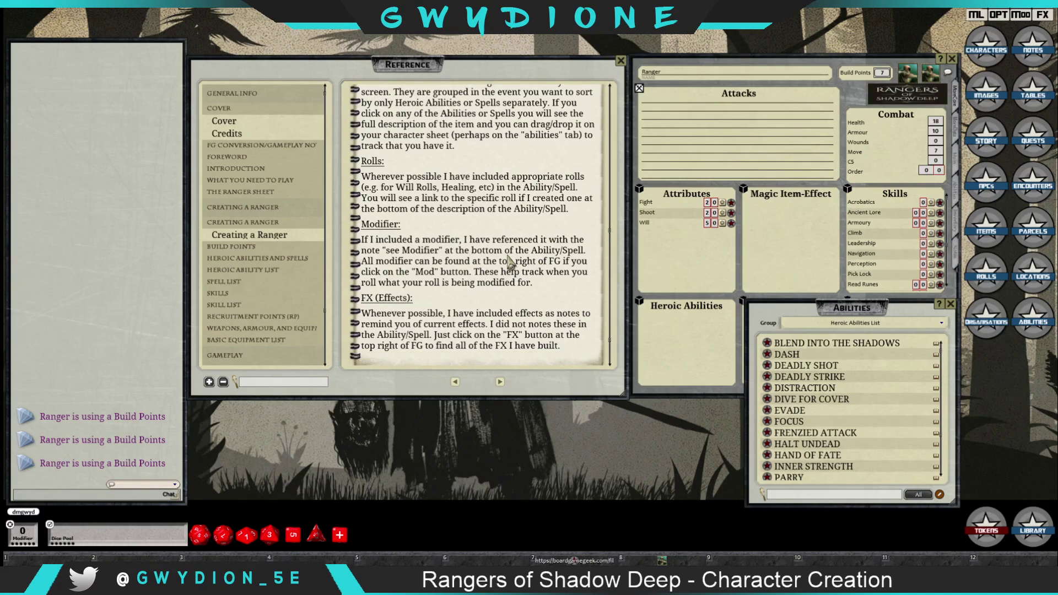
pyautogui.click(1020, 15)
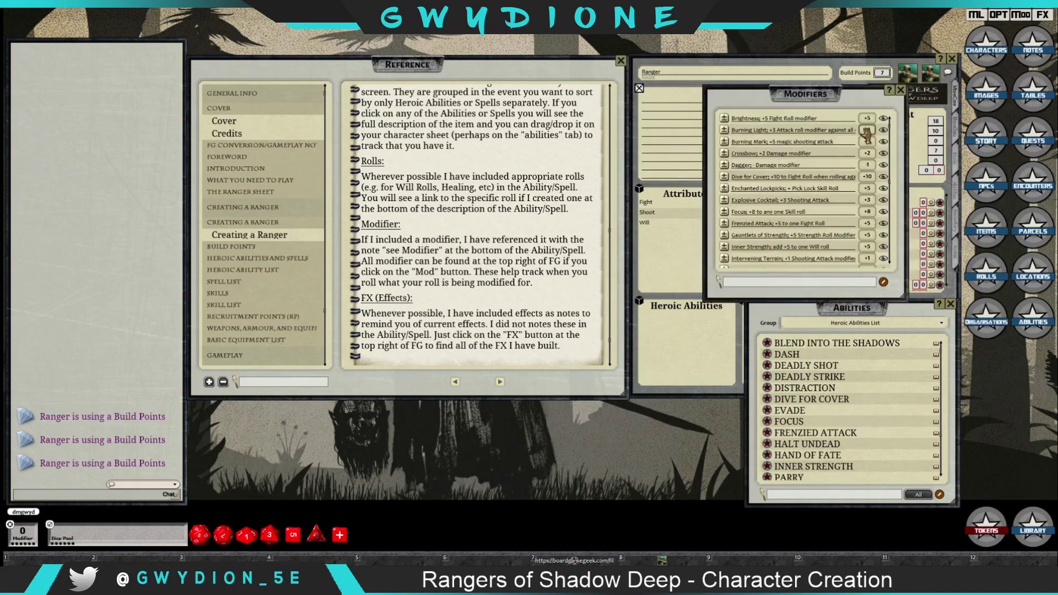
pyautogui.scroll(-3, 817, 237)
pyautogui.scroll(-1, 816, 237)
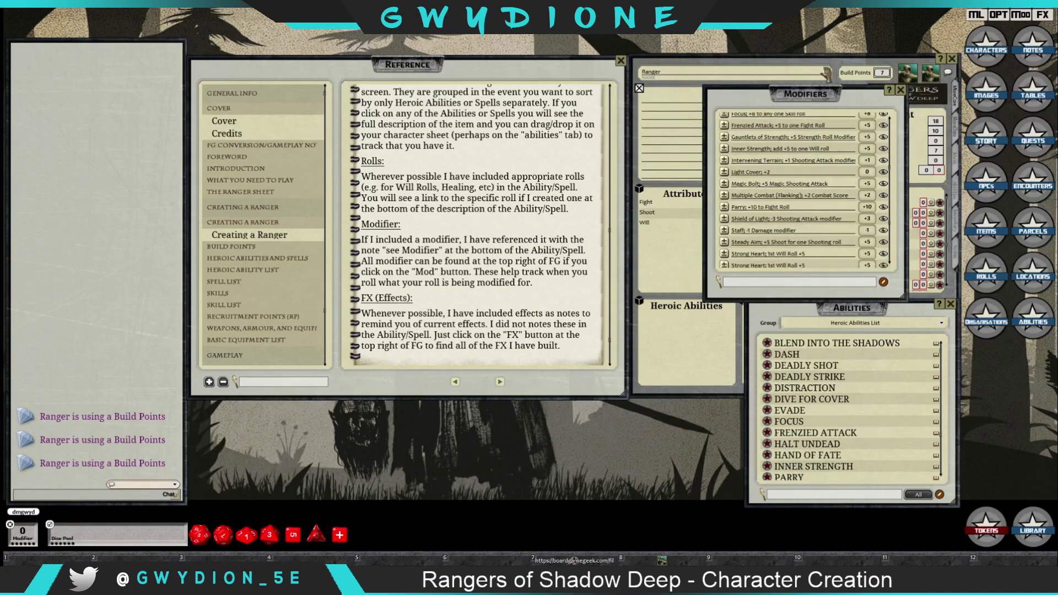
pyautogui.scroll(-1, 815, 190)
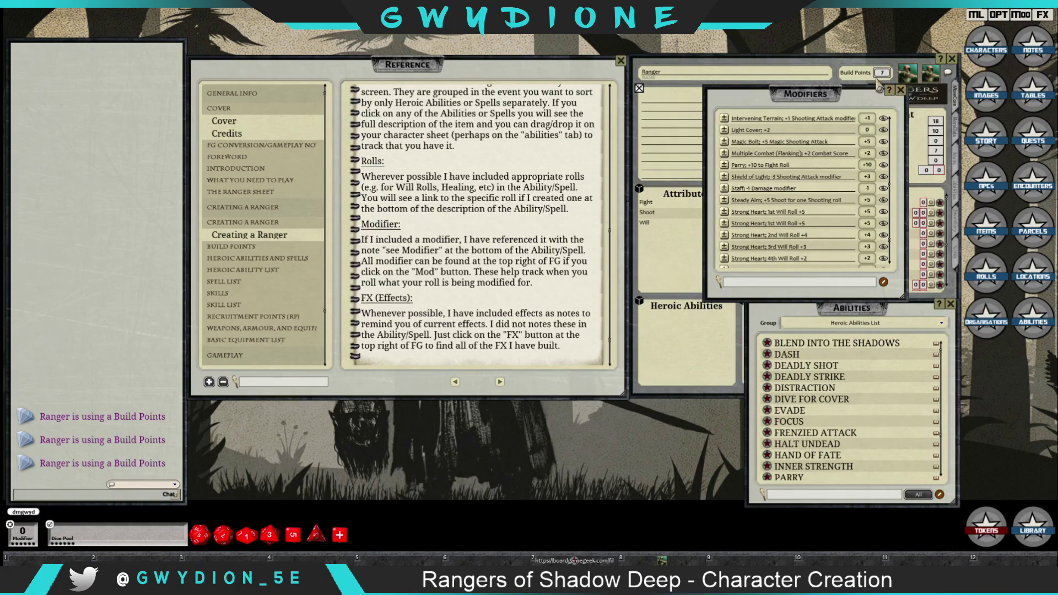
pyautogui.click(899, 90)
# - Read the FX (Effects) note, look through the list of prebuilt effects and close it
pyautogui.scroll(-2, 455, 231)
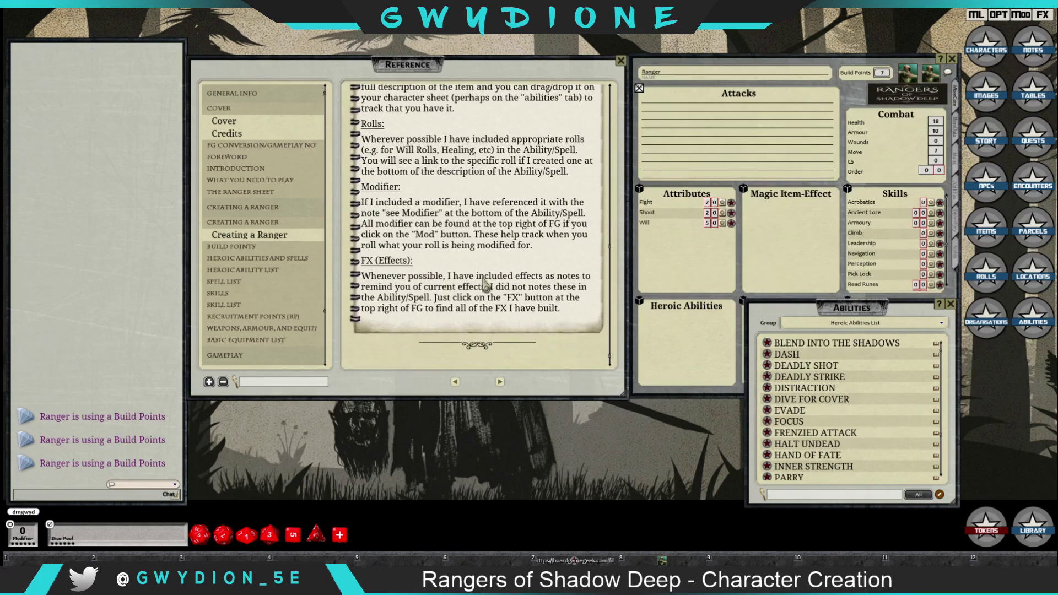
pyautogui.click(1042, 15)
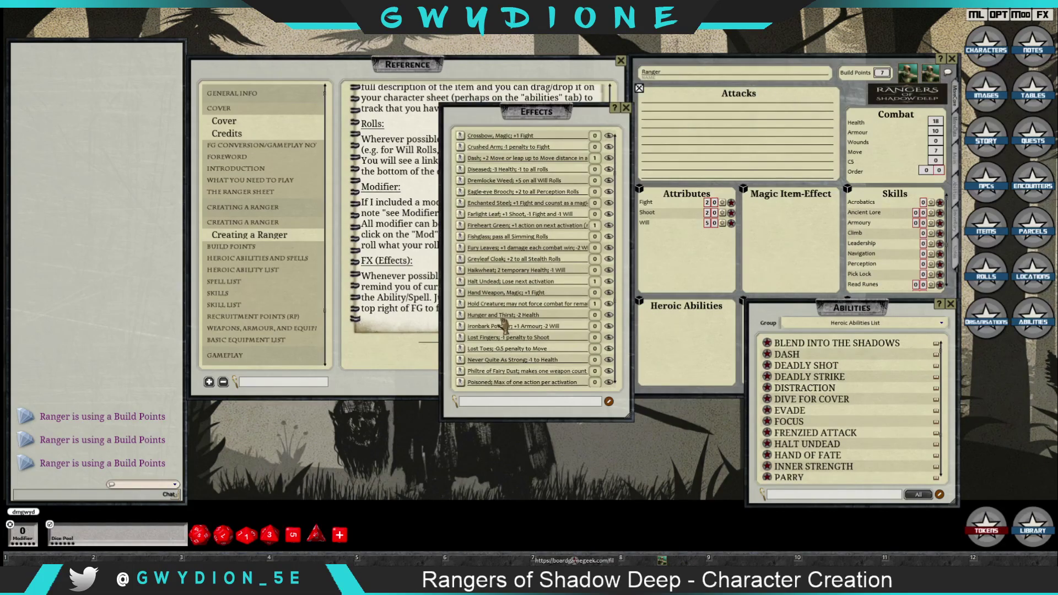
pyautogui.scroll(-1, 504, 326)
pyautogui.scroll(-2, 503, 324)
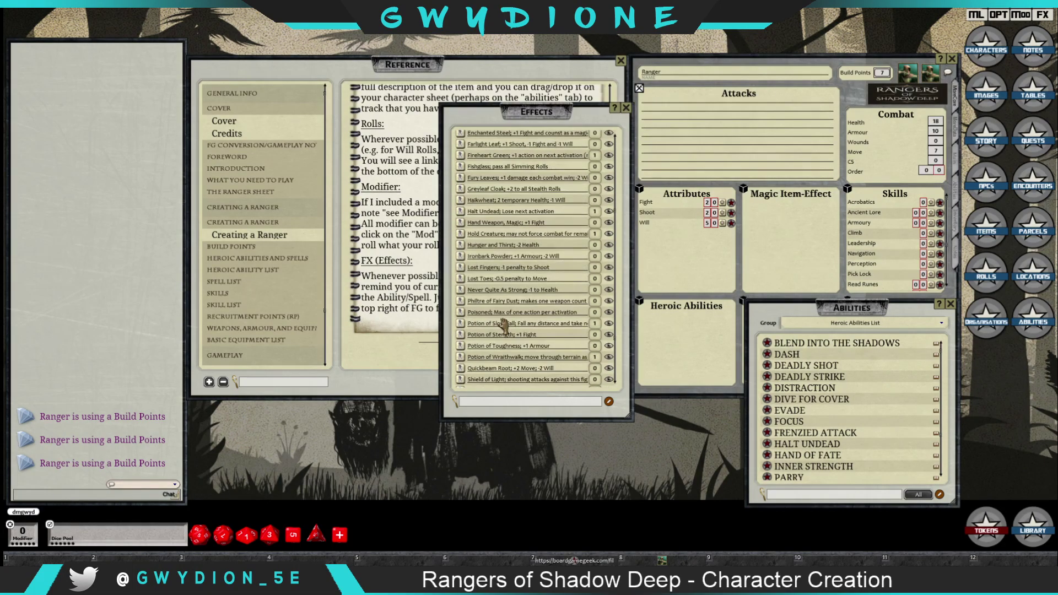
pyautogui.scroll(-1, 585, 198)
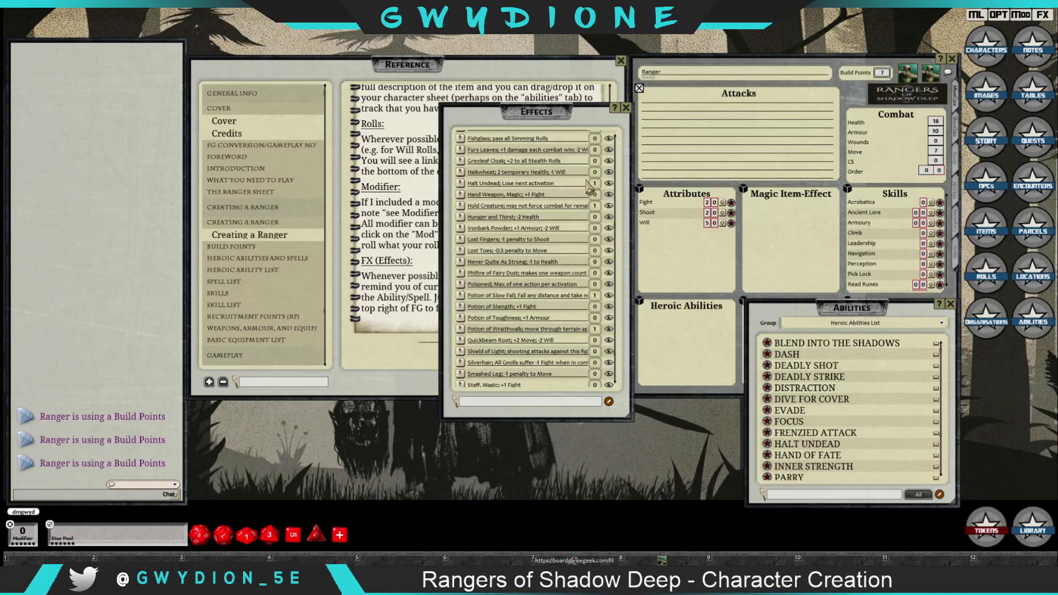
pyautogui.click(627, 108)
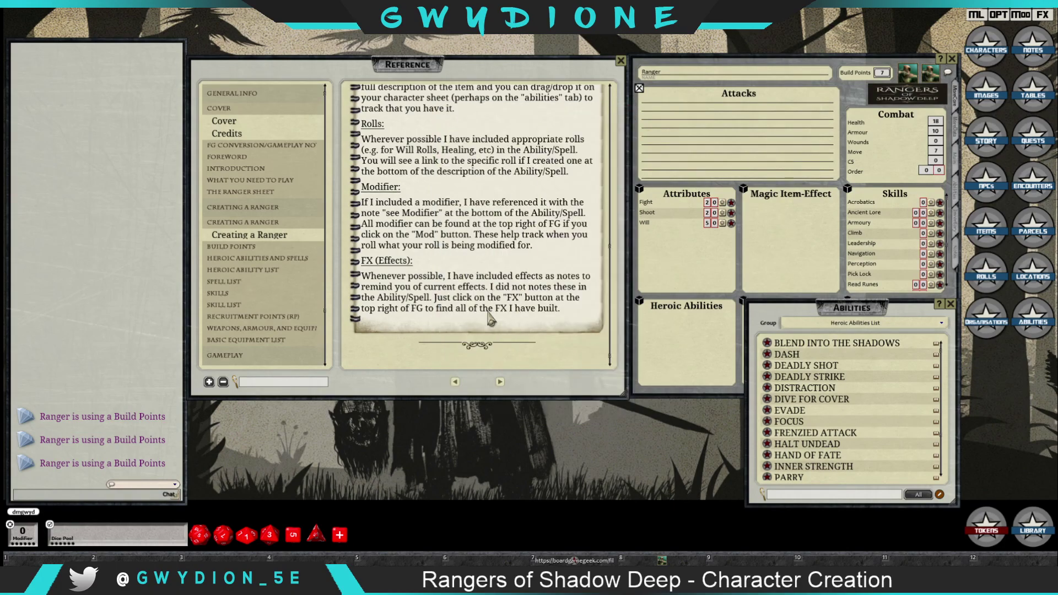
# - Go to the Heroic Ability List reference page and read the ability descriptions from Blend into the Shadows to Hand of Fate
pyautogui.click(500, 381)
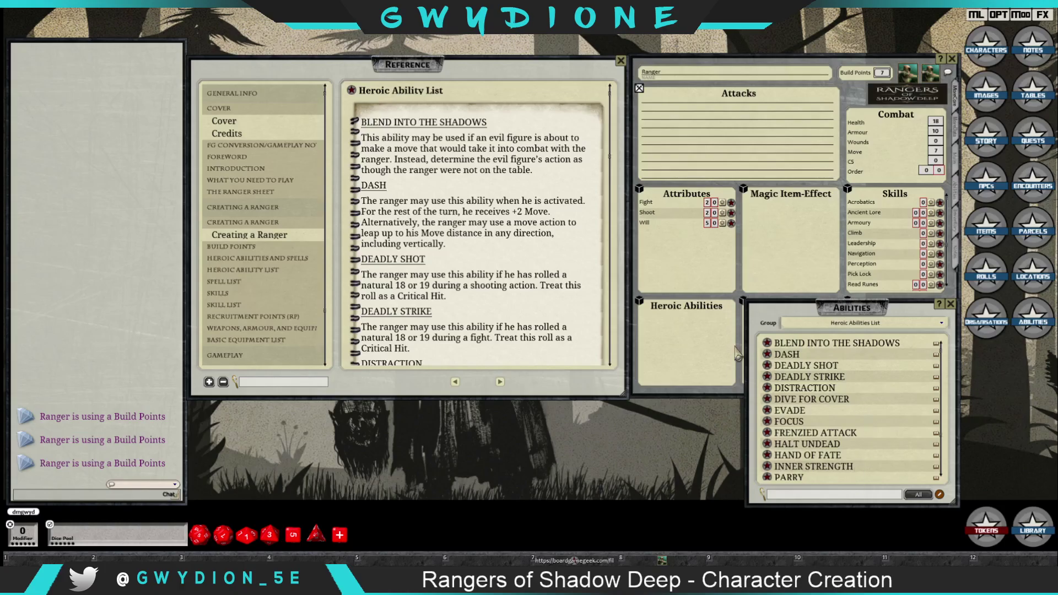
pyautogui.scroll(-1, 436, 179)
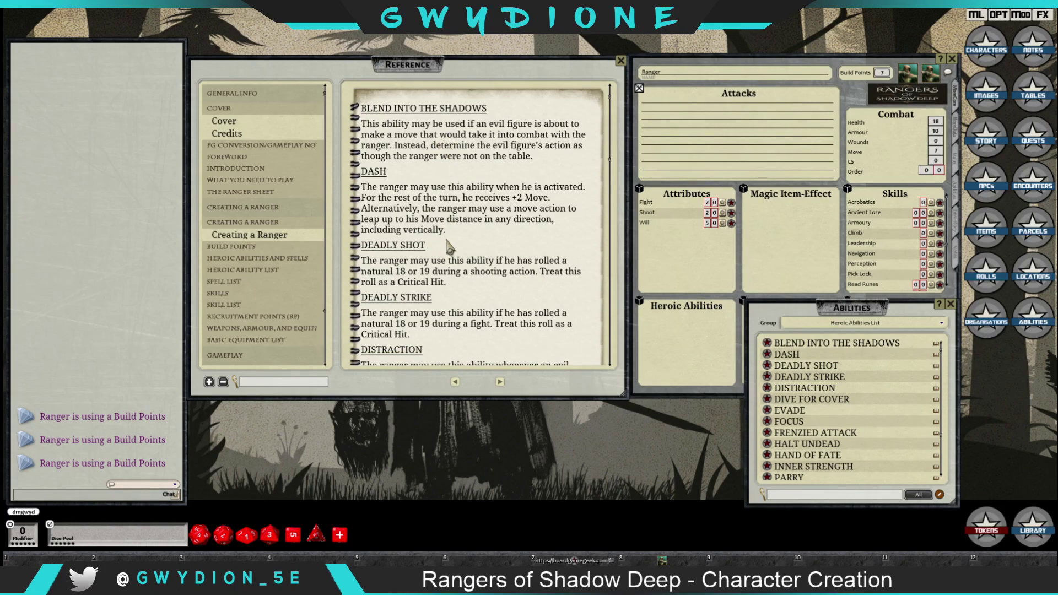
pyautogui.scroll(-5, 449, 245)
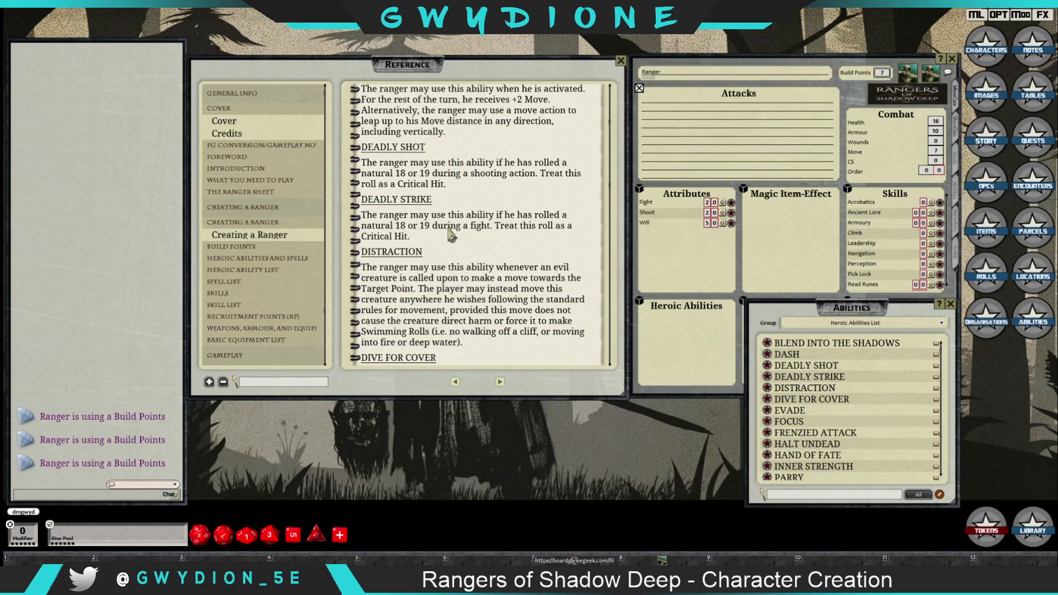
pyautogui.scroll(-2, 449, 236)
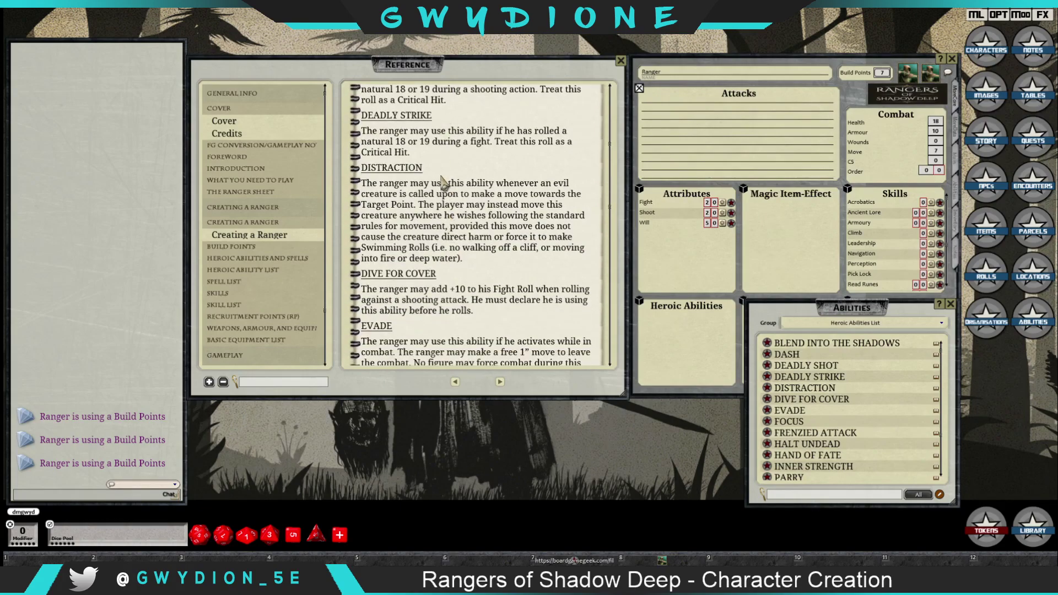
pyautogui.scroll(-1, 442, 182)
pyautogui.scroll(-7, 443, 182)
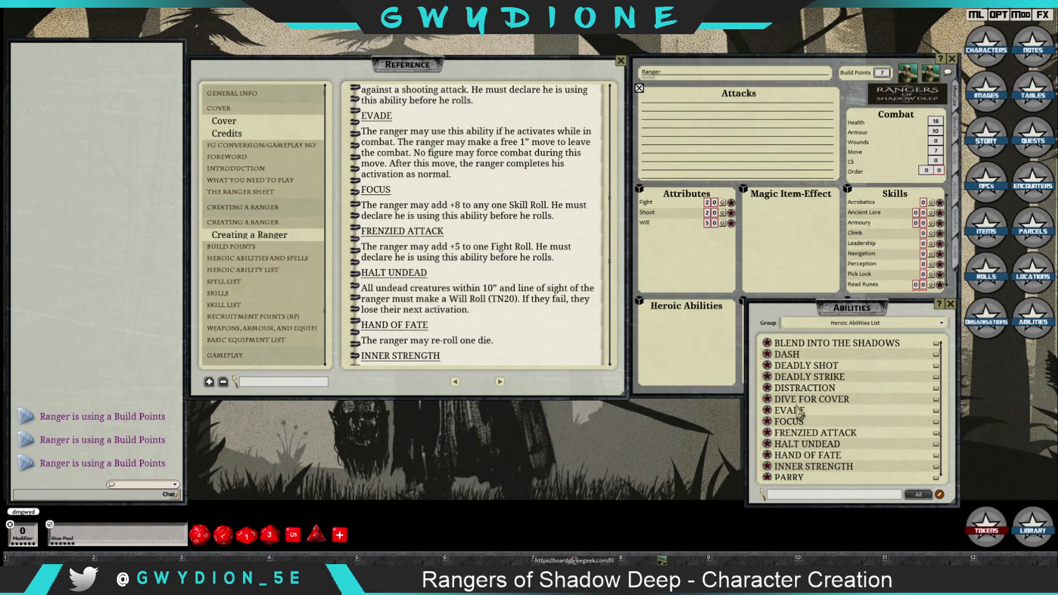
# - Open the Halt Undead ability, close the Abilities list, and inspect the settings of the ability's linked roll
pyautogui.click(767, 447)
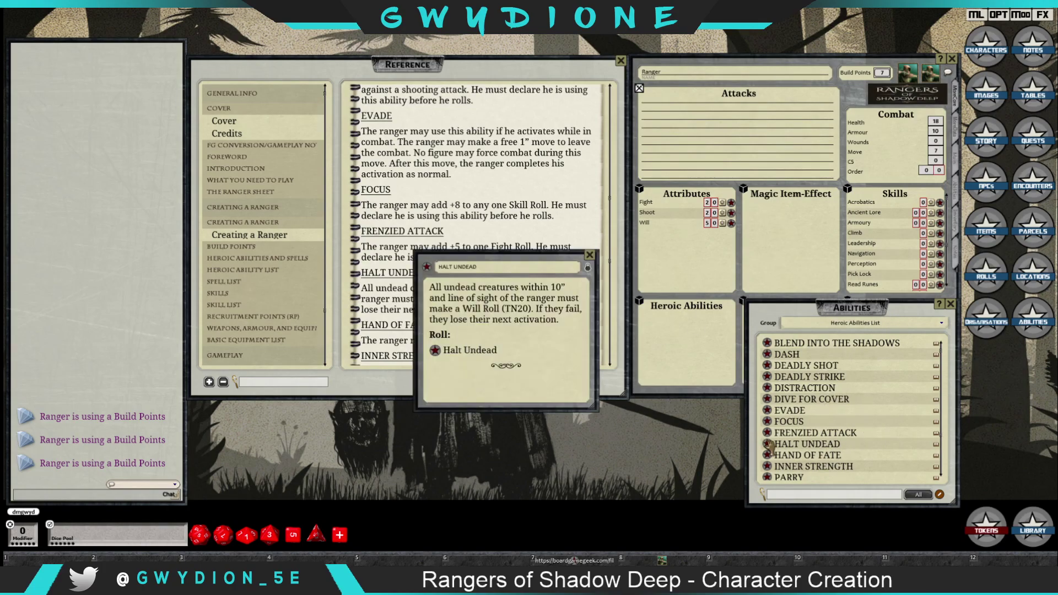
pyautogui.click(950, 305)
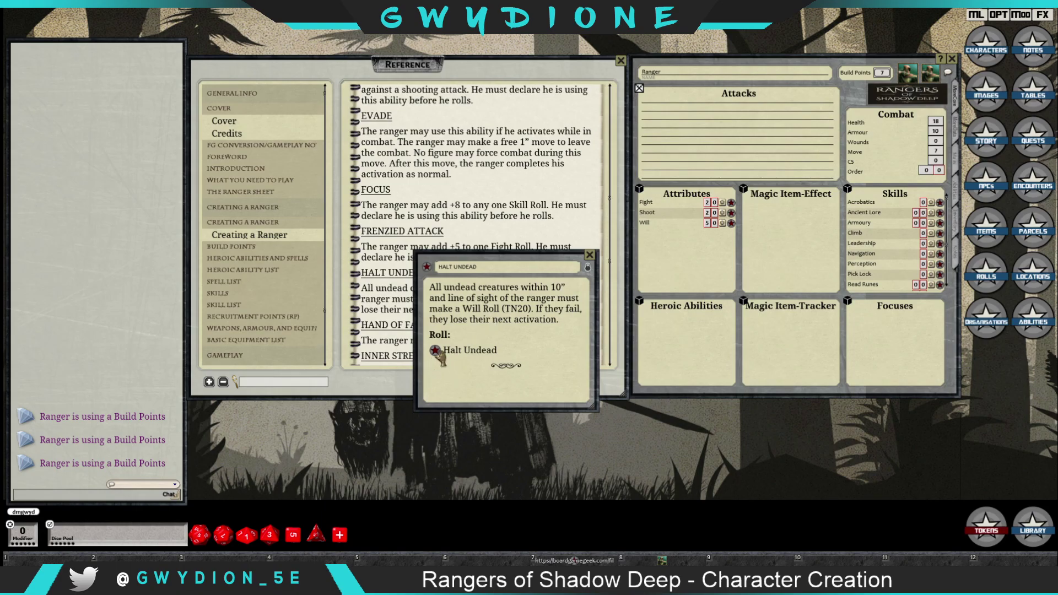
pyautogui.click(436, 350)
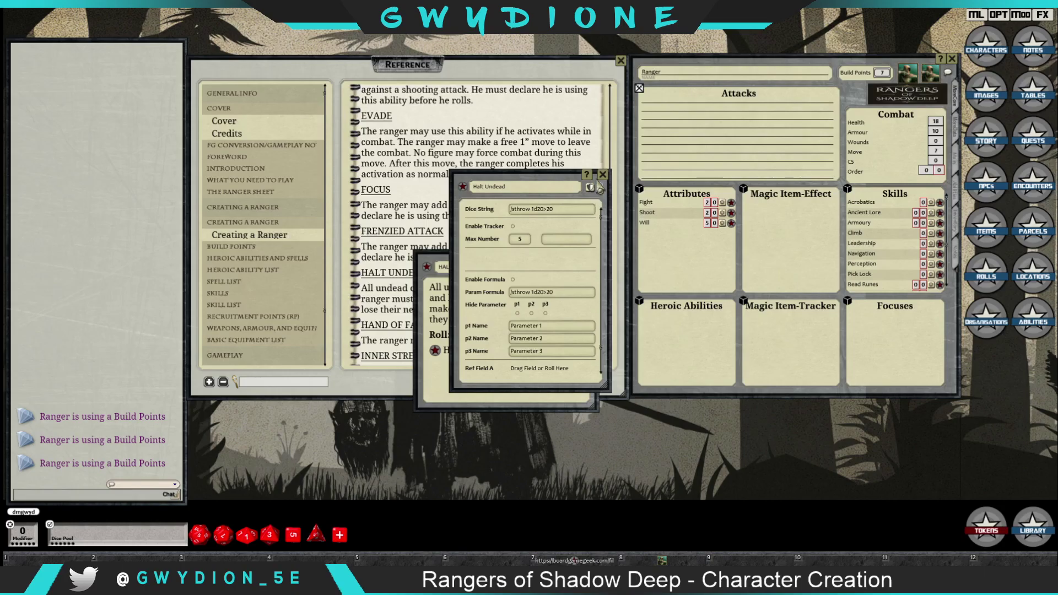
pyautogui.click(604, 176)
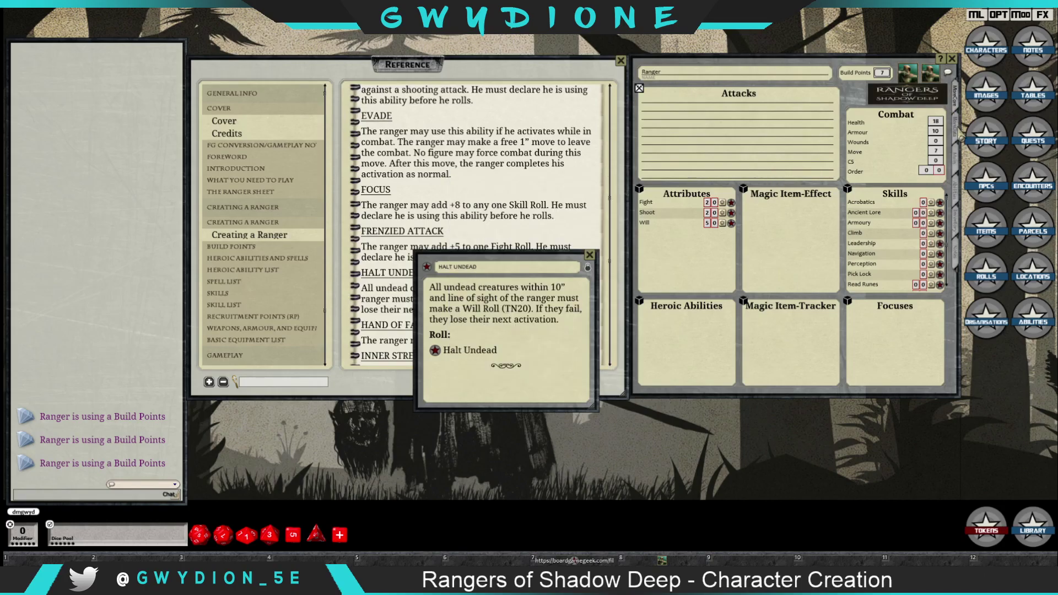
# - Add the Halt Undead ability to Heroic Abilities on the Ranger sheet's page for spells and powers
pyautogui.click(955, 127)
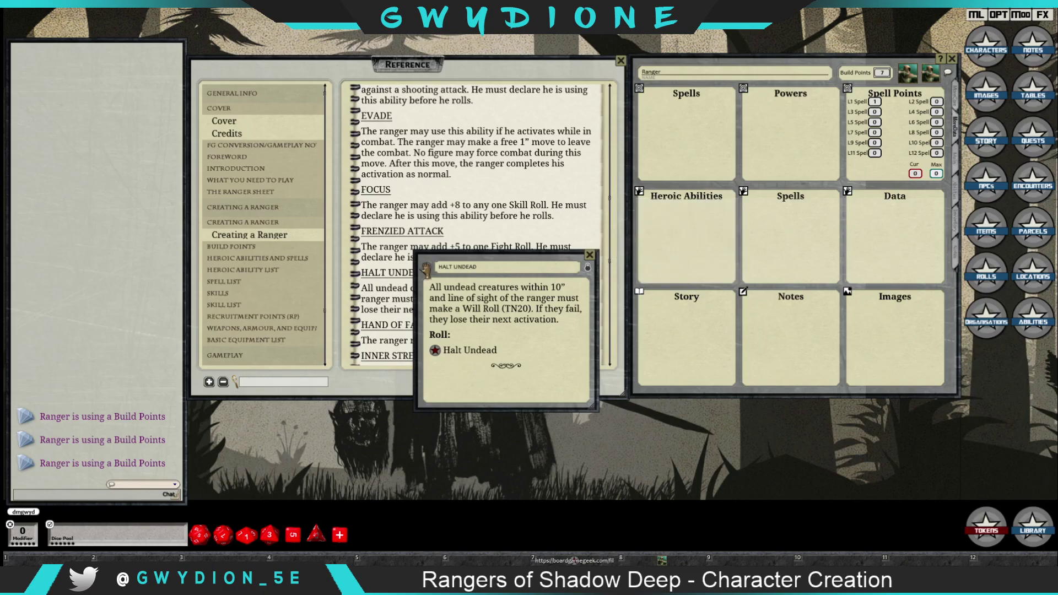
pyautogui.moveTo(426, 270); pyautogui.dragTo(661, 223)
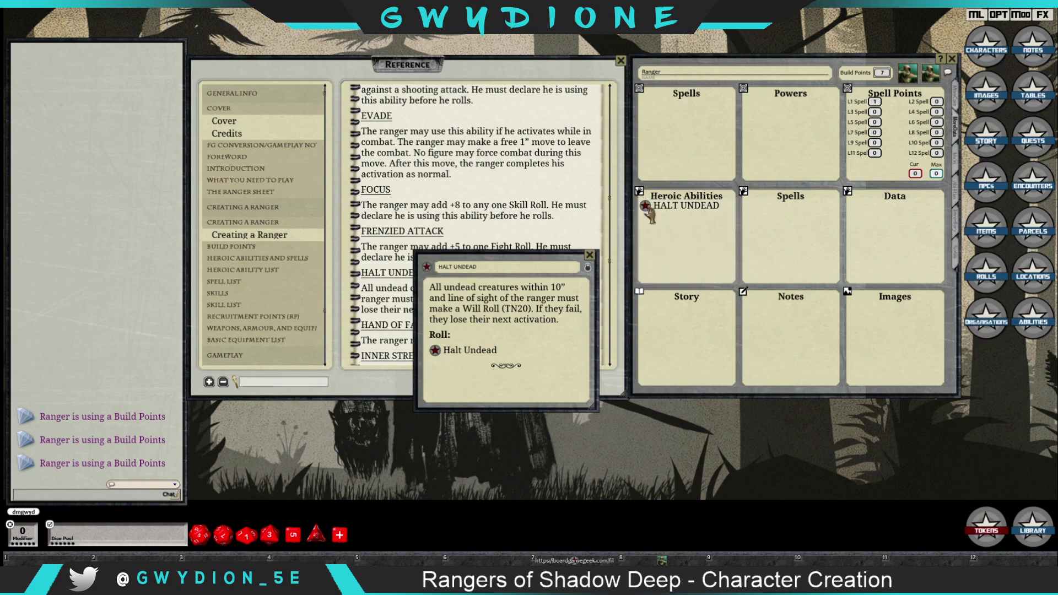
# - Add the Halt Undead roll to Heroic Abilities on the Ranger's main page, close the ability's description and make the roll
pyautogui.click(957, 96)
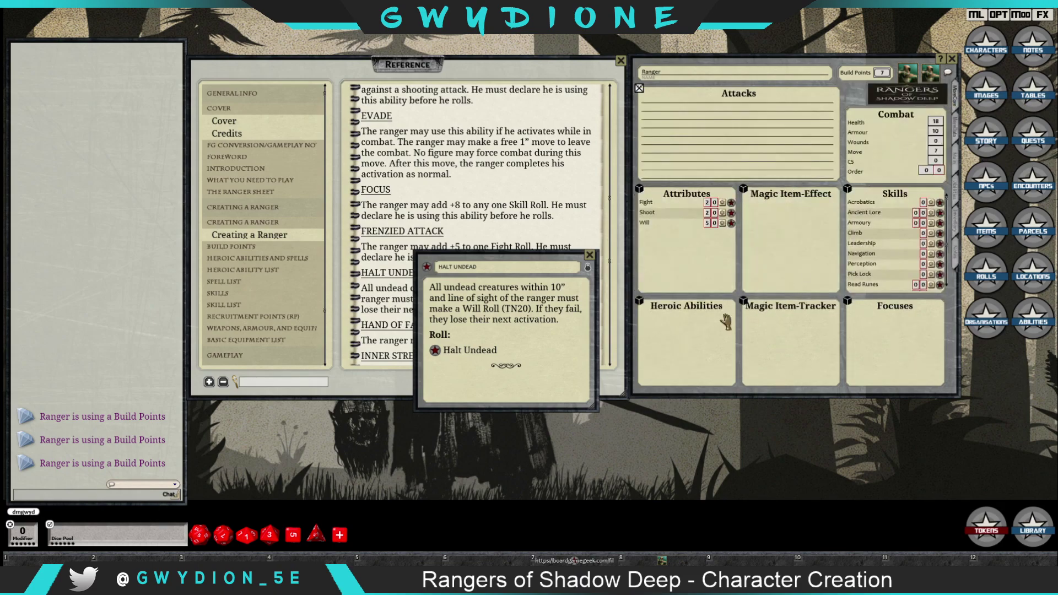
pyautogui.moveTo(435, 351); pyautogui.dragTo(667, 330)
pyautogui.click(589, 256)
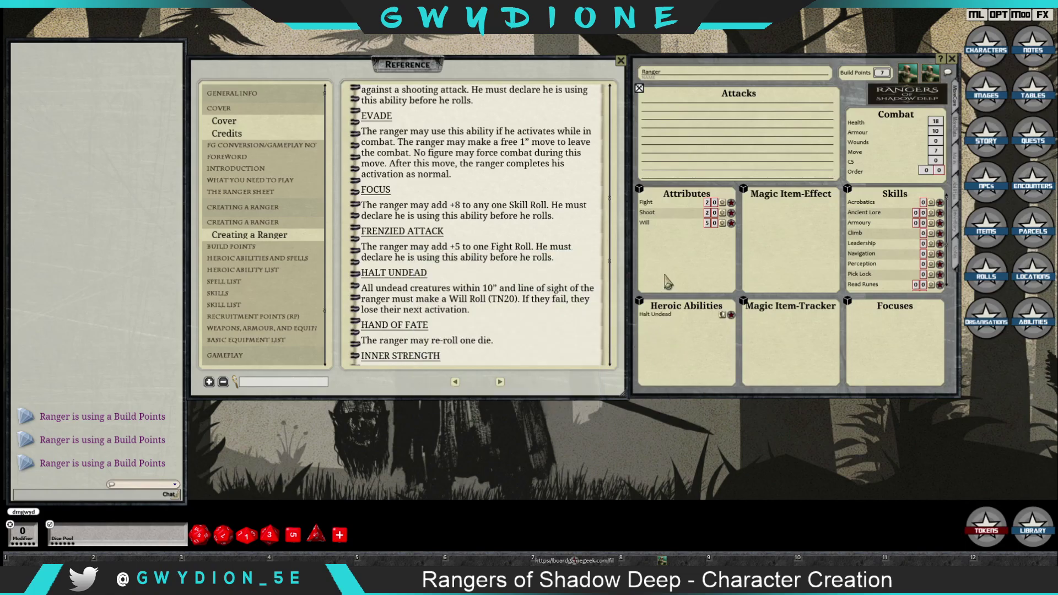
pyautogui.click(723, 317)
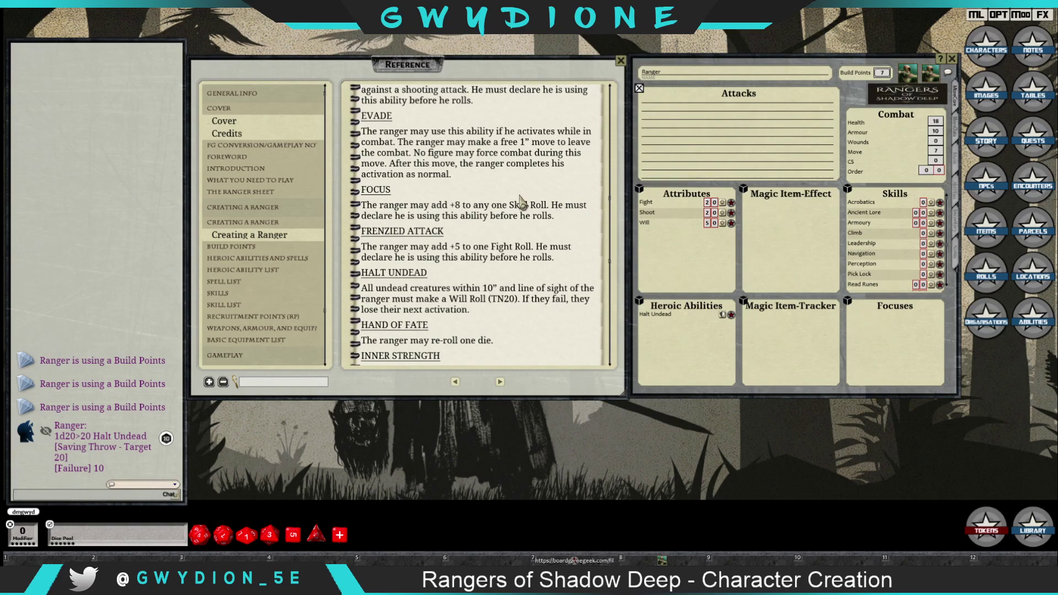
# - Spend one of the Ranger's Build Points for the Halt Undead ability
pyautogui.doubleClick(880, 74)
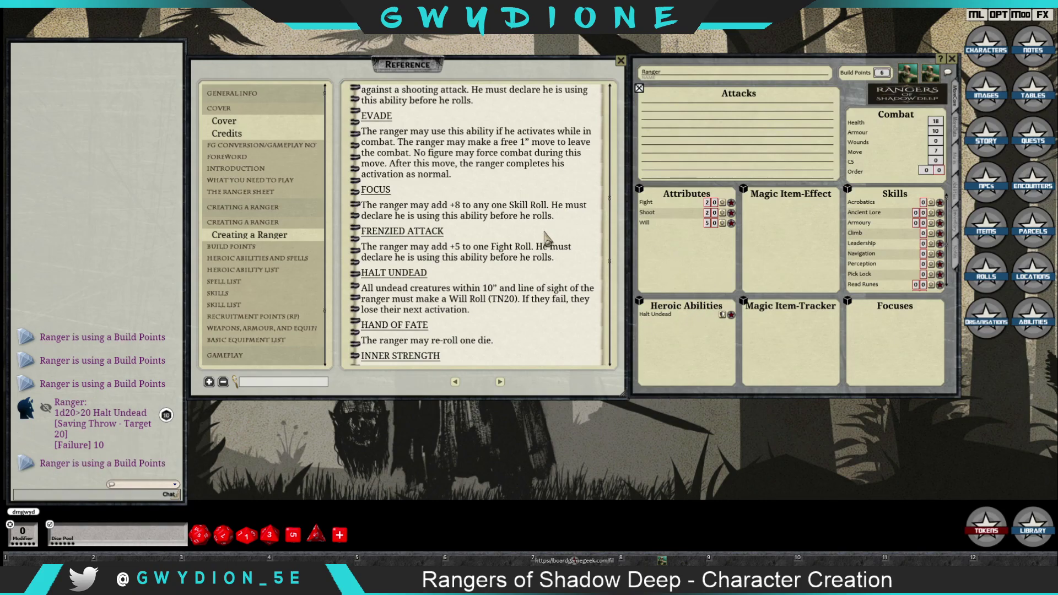
# - Read through the Heroic Ability List from Blend into the Shadows to Steady Aim to choose a second heroic ability
pyautogui.scroll(-8, 523, 245)
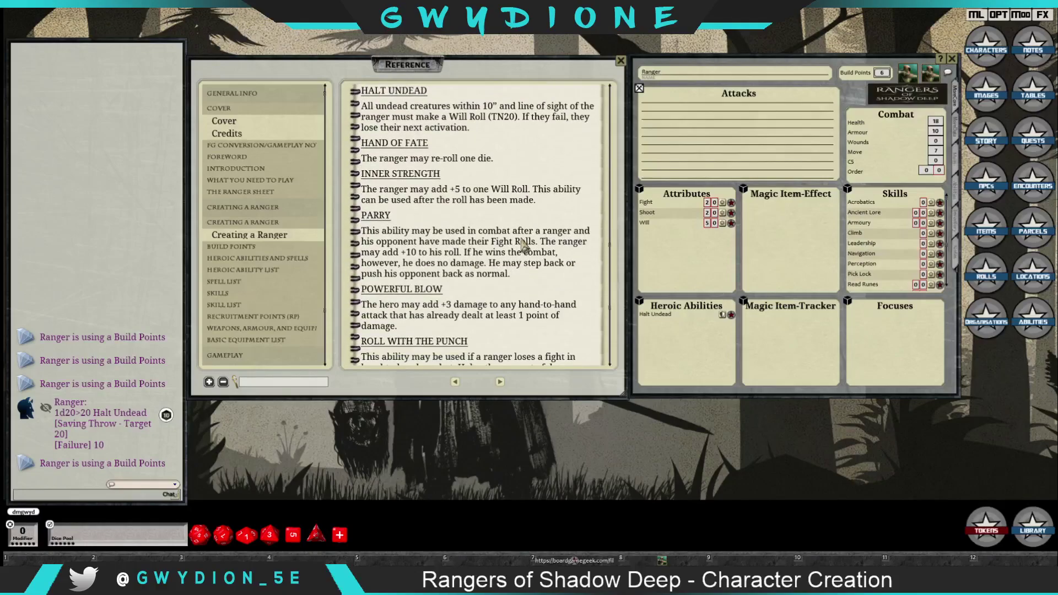
pyautogui.scroll(8, 548, 248)
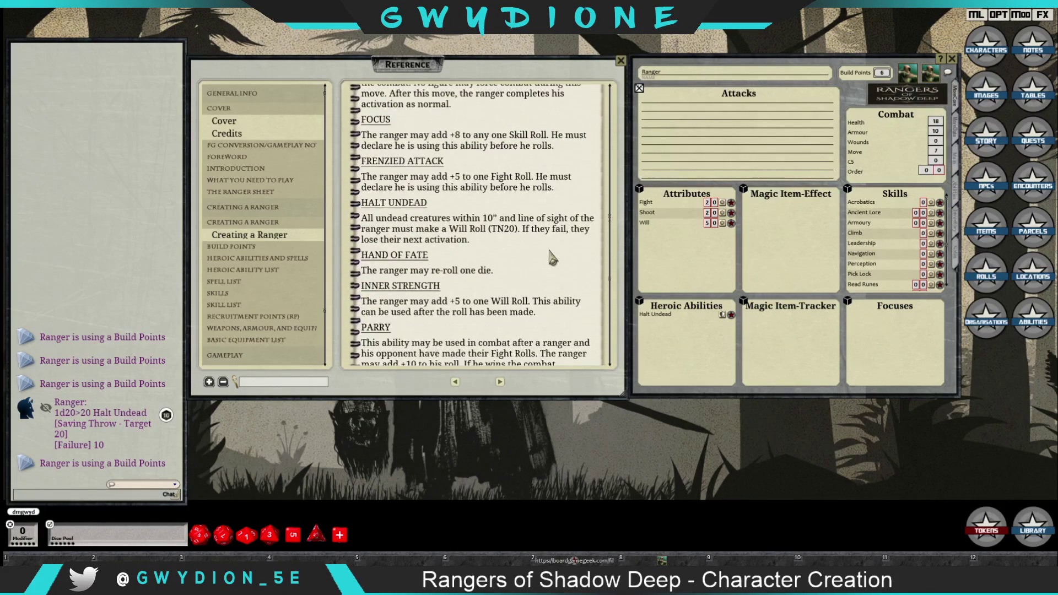
pyautogui.scroll(10, 551, 257)
pyautogui.scroll(-9, 551, 257)
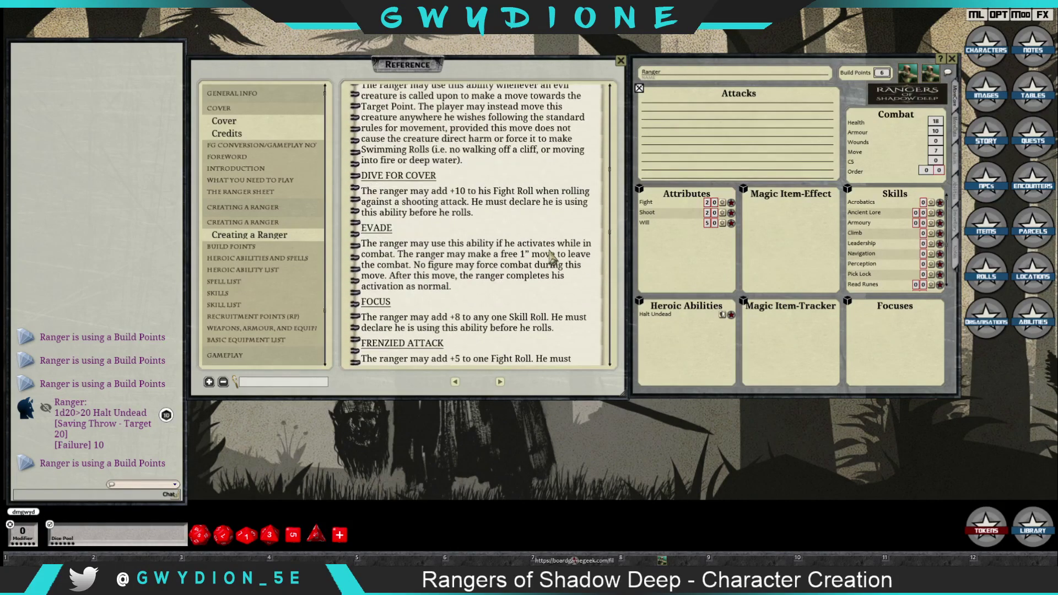
pyautogui.scroll(-10, 551, 258)
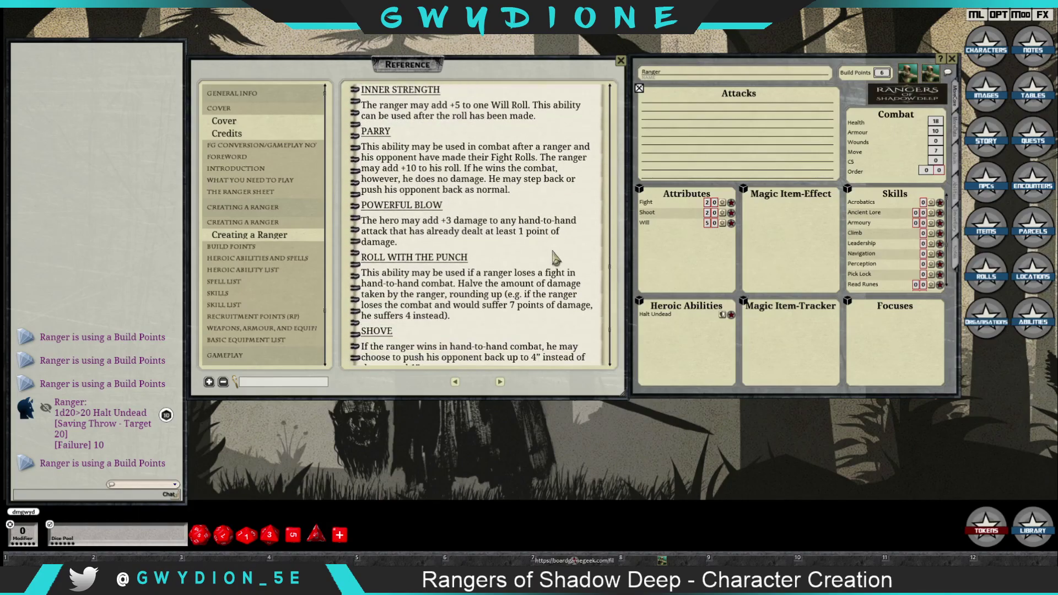
pyautogui.scroll(-3, 606, 263)
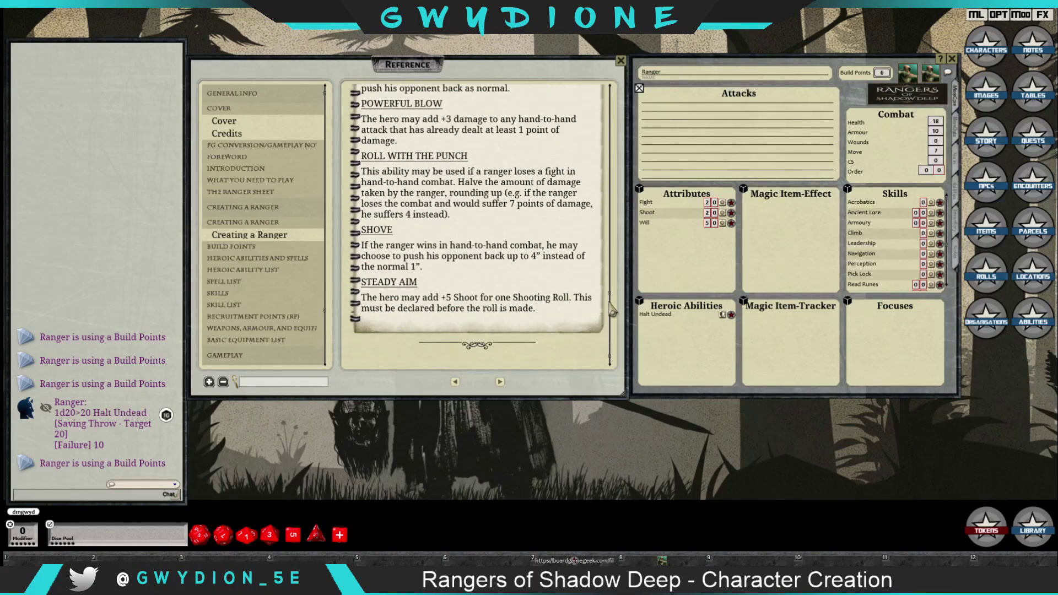
pyautogui.scroll(11, 612, 237)
pyautogui.scroll(3, 628, 205)
pyautogui.scroll(10, 606, 165)
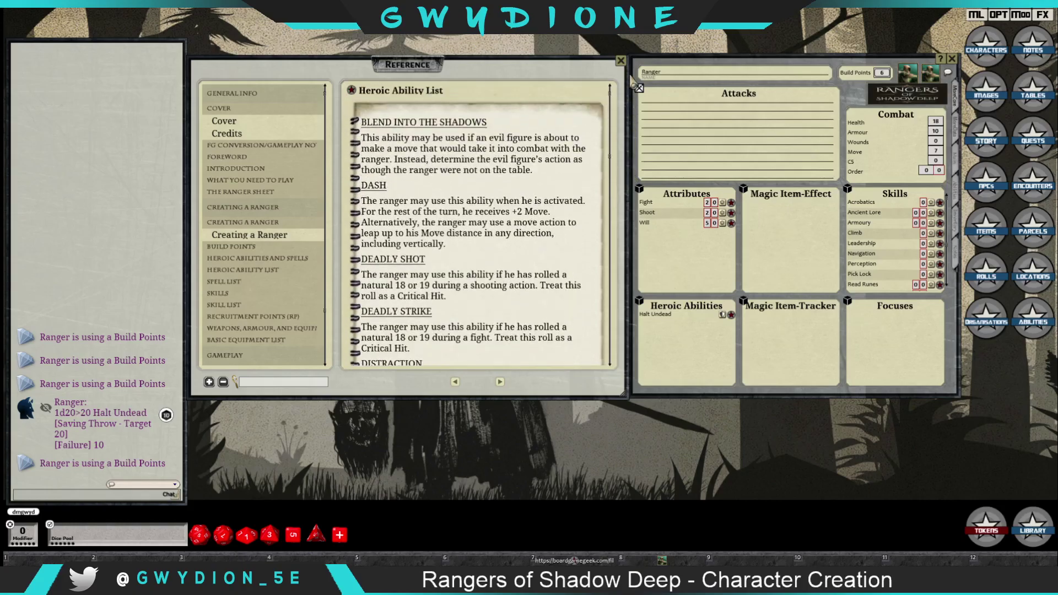
pyautogui.scroll(-1, 547, 160)
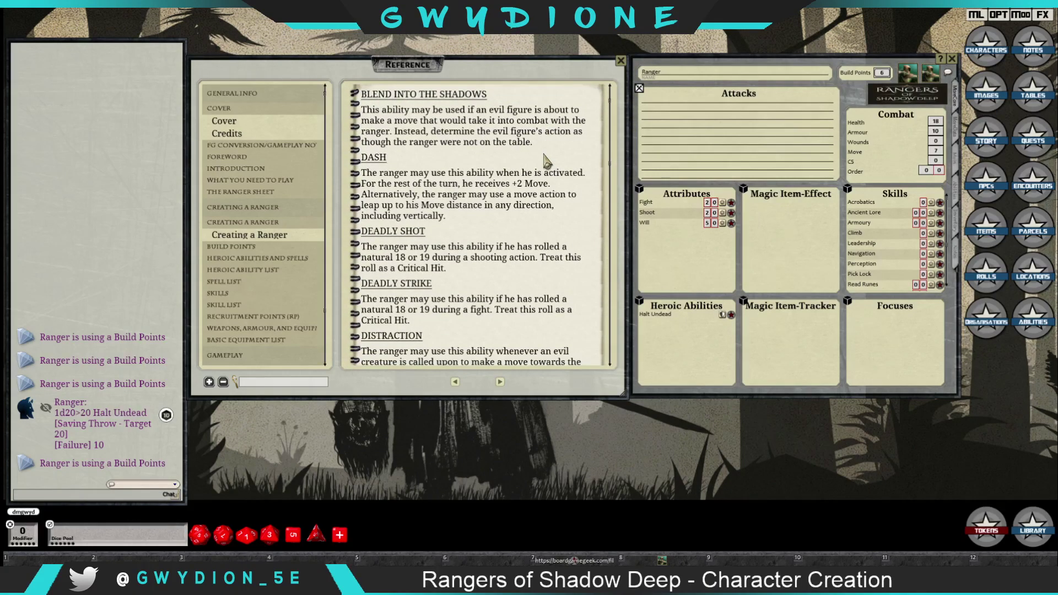
pyautogui.scroll(-5, 529, 177)
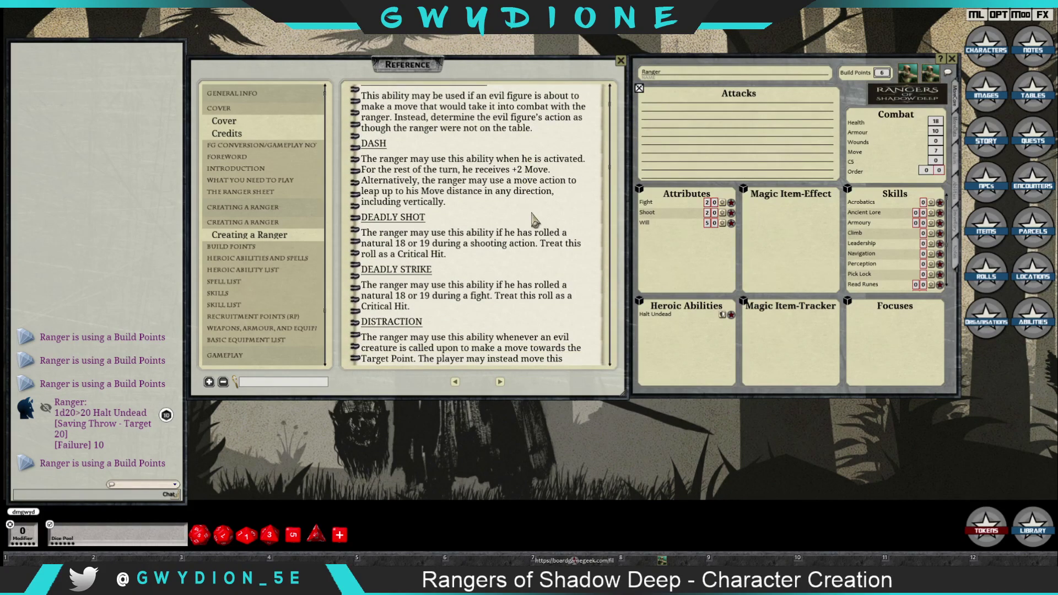
pyautogui.scroll(-1, 539, 235)
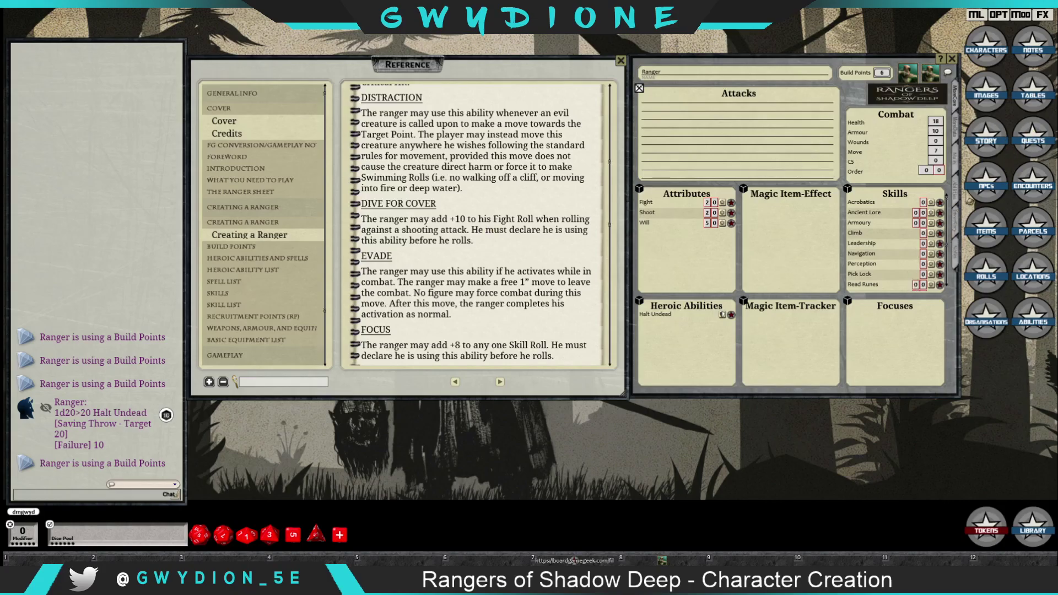
# - Add the Dive for Cover ability to Heroic Abilities on the Ranger sheet's page for spells and powers, and close its description
pyautogui.click(958, 125)
pyautogui.click(1043, 329)
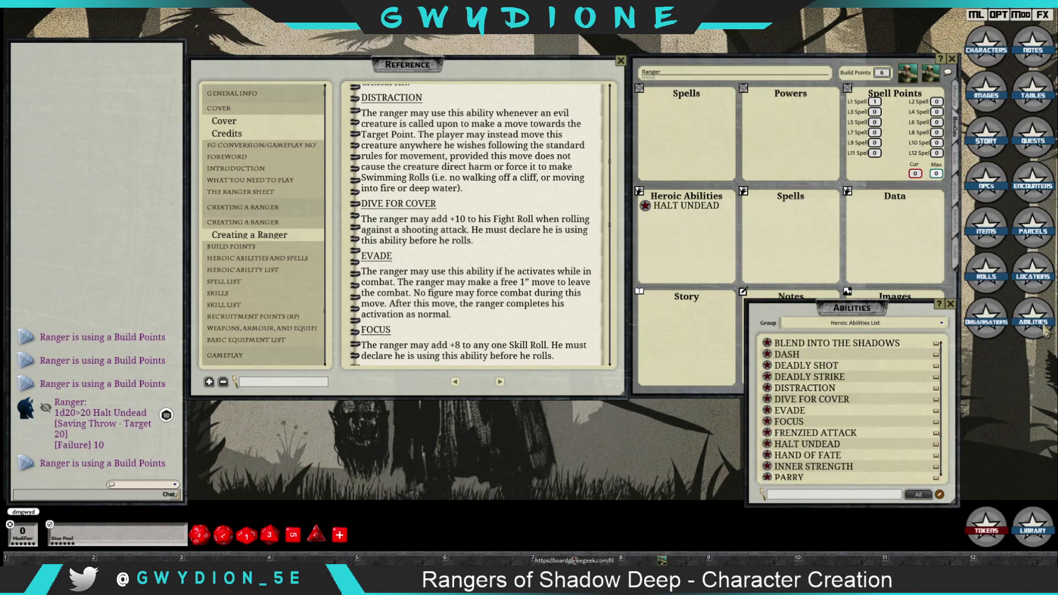
pyautogui.click(767, 400)
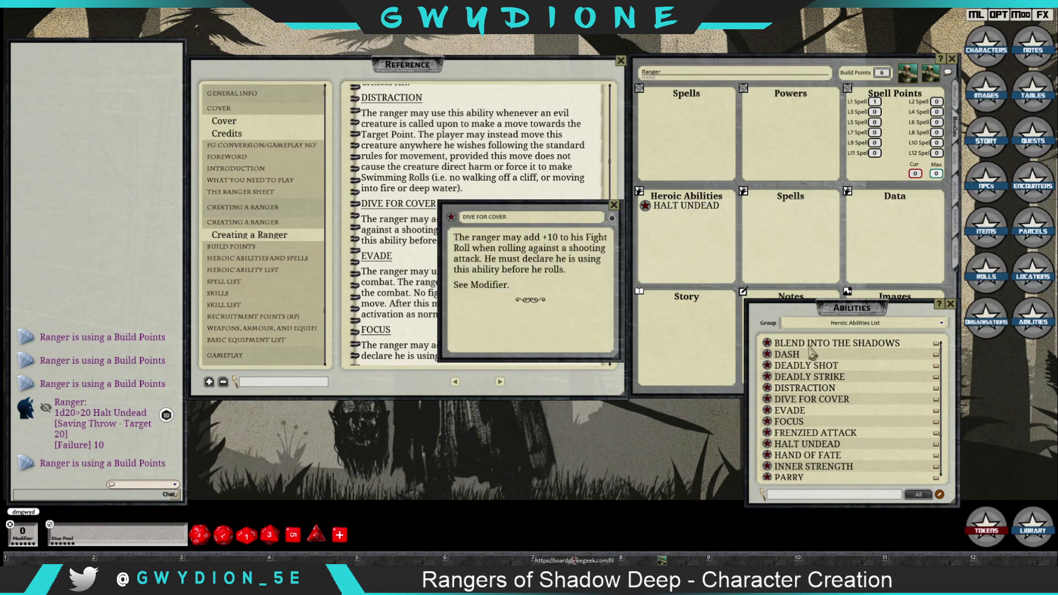
pyautogui.click(950, 303)
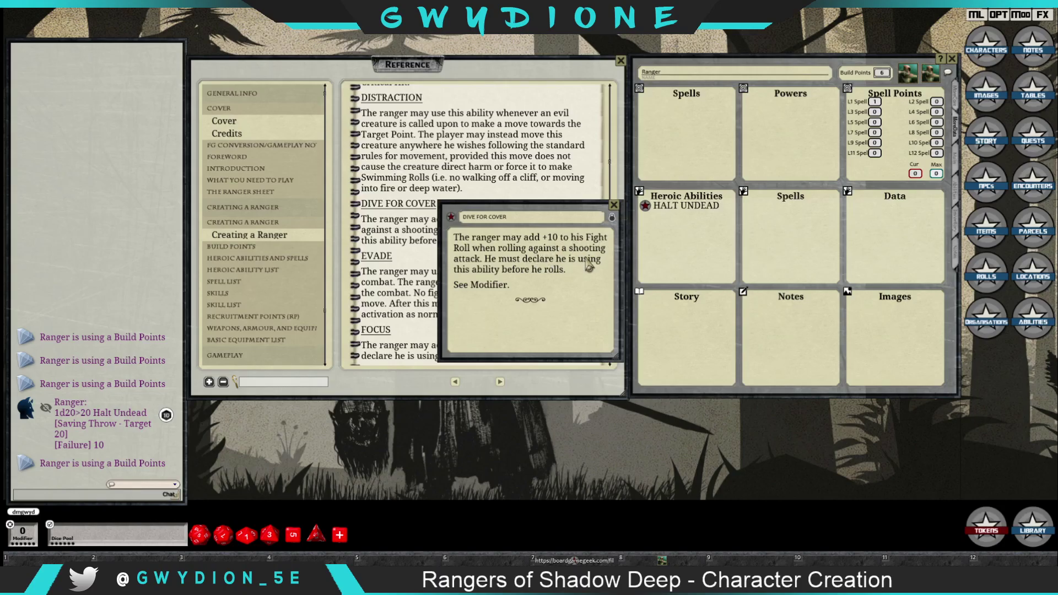
pyautogui.moveTo(453, 220); pyautogui.dragTo(667, 236)
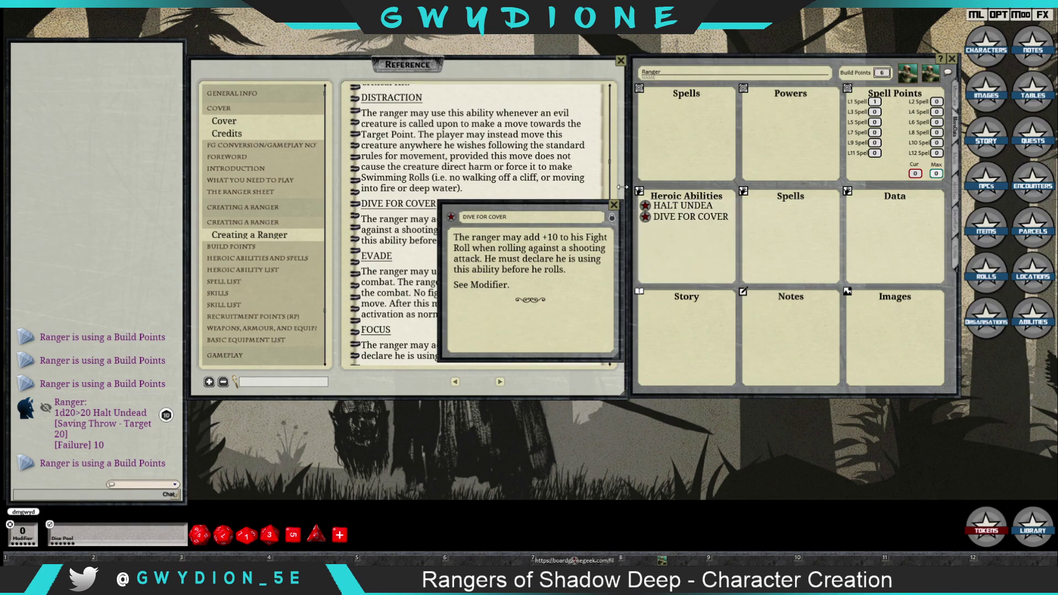
pyautogui.click(614, 206)
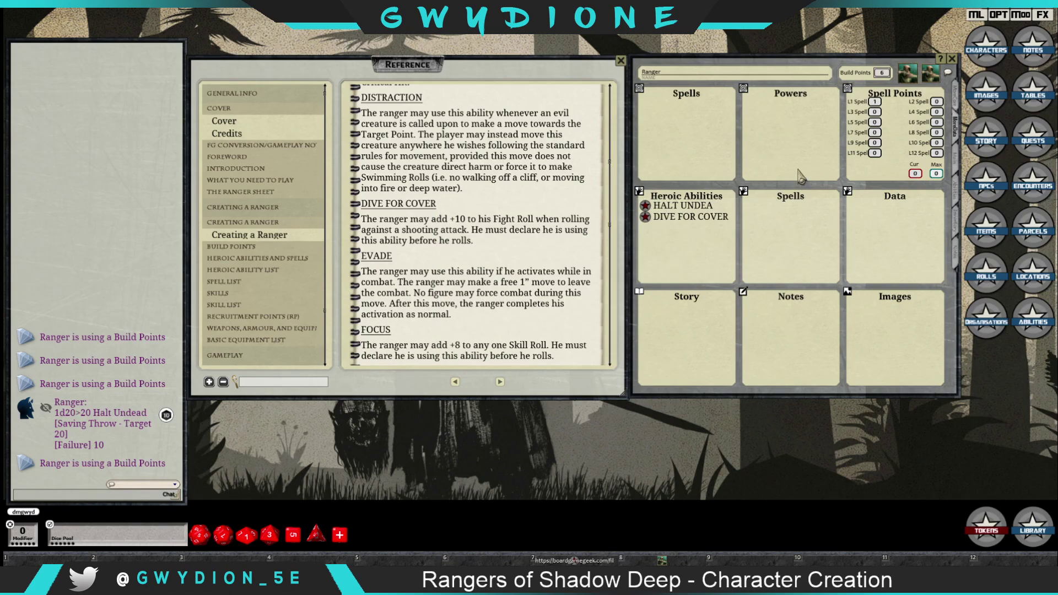
# - Assign the Dive for Cover +10 modifier to a free hotkey slot and make a d20 roll with it applied
pyautogui.click(1021, 14)
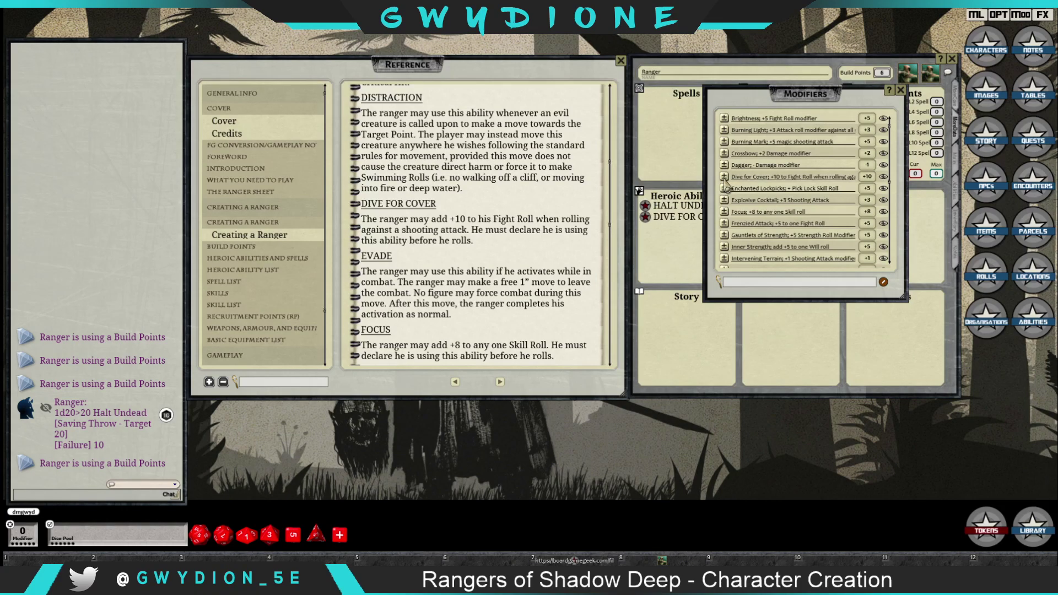
pyautogui.moveTo(725, 182); pyautogui.dragTo(722, 559)
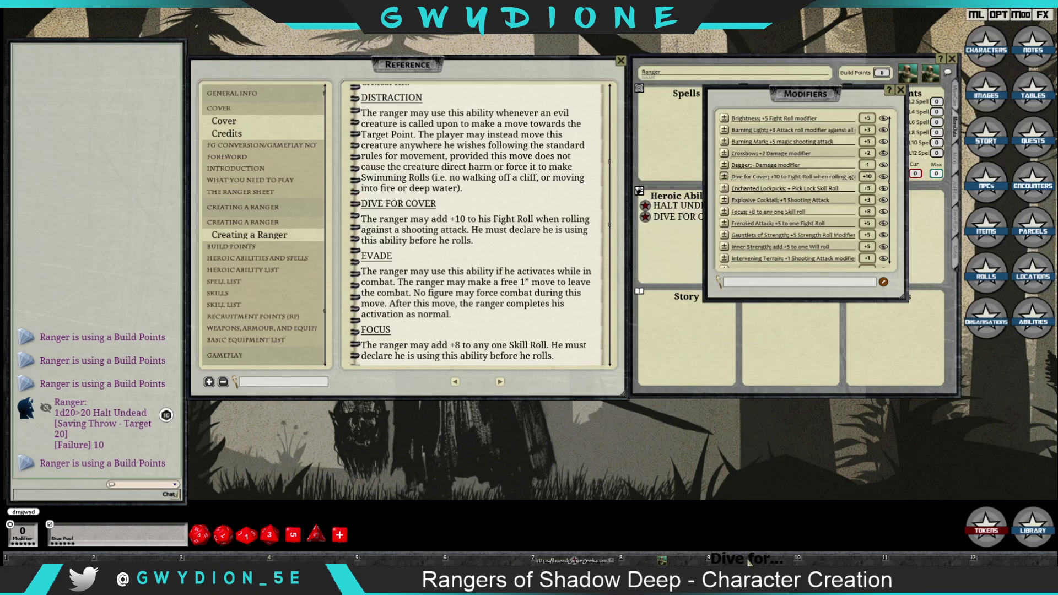
pyautogui.click(901, 90)
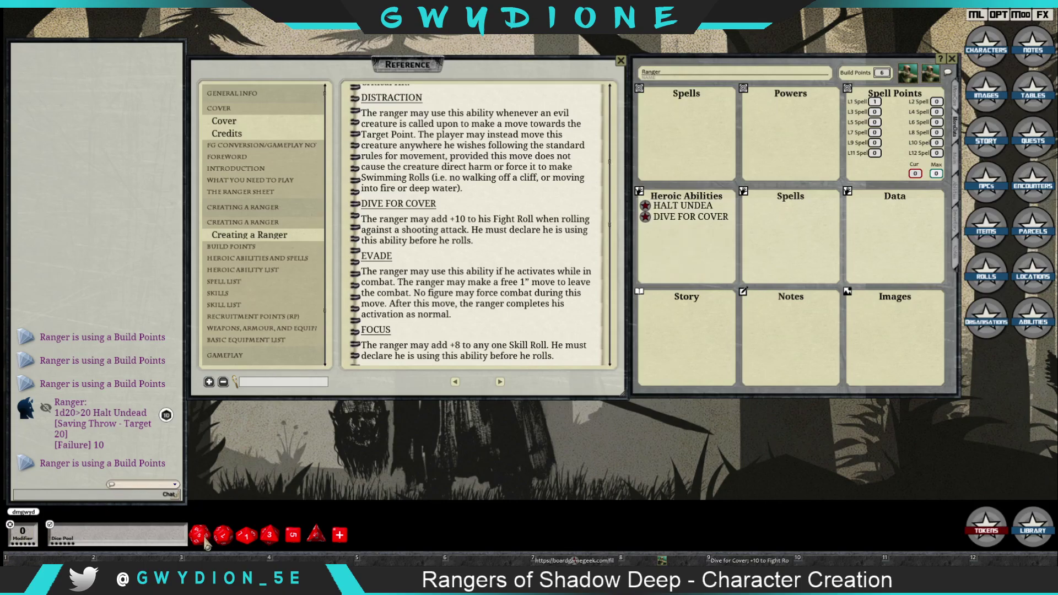
pyautogui.click(728, 560)
pyautogui.moveTo(199, 537); pyautogui.dragTo(138, 380)
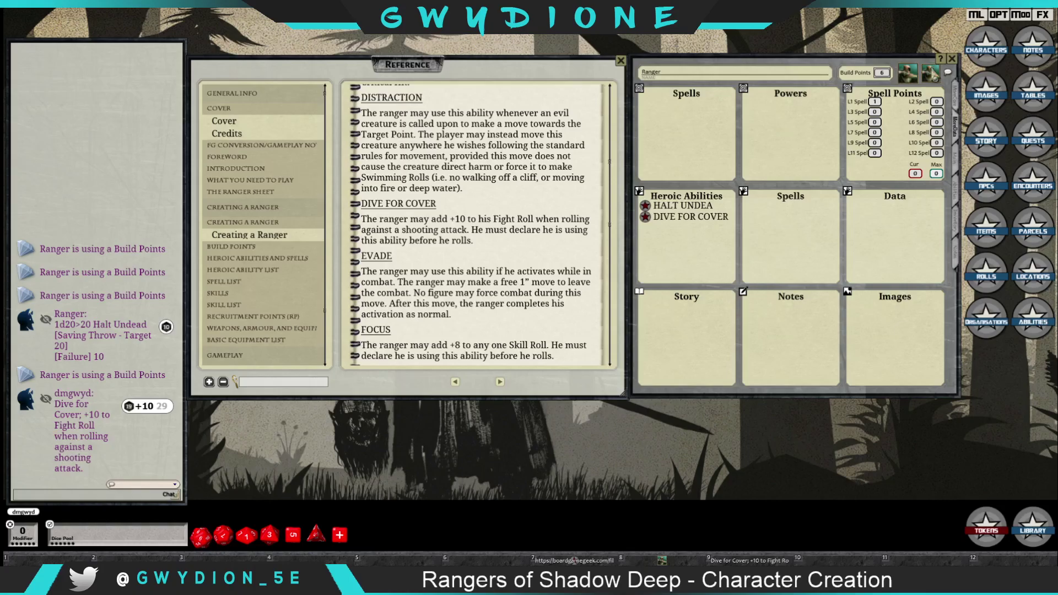
# - Spend one Build Point for Dive for Cover and go to the reference page with the spell descriptions
pyautogui.doubleClick(882, 73)
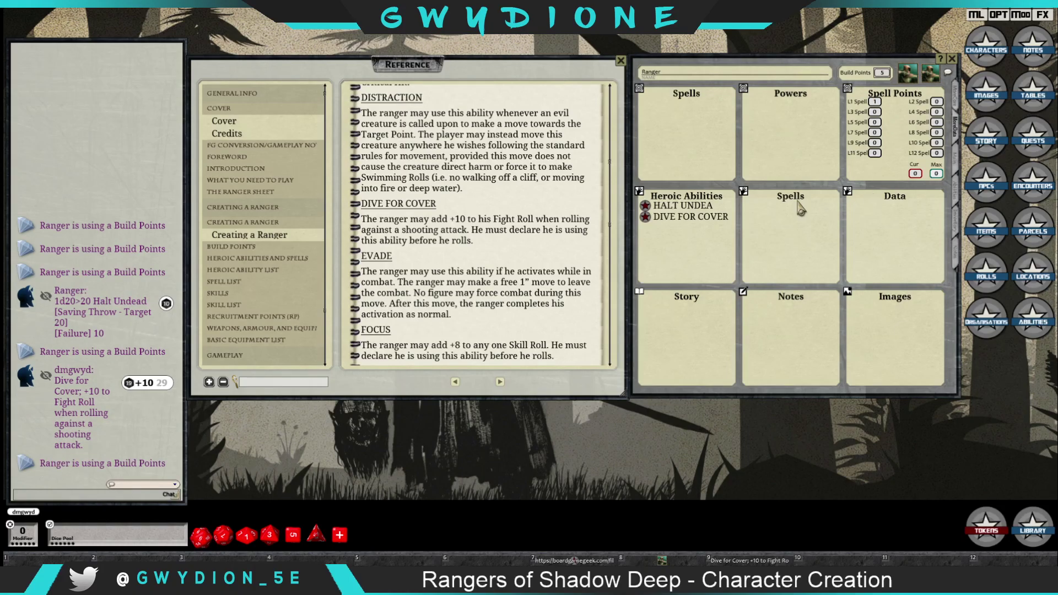
pyautogui.click(501, 383)
pyautogui.scroll(-1, 470, 182)
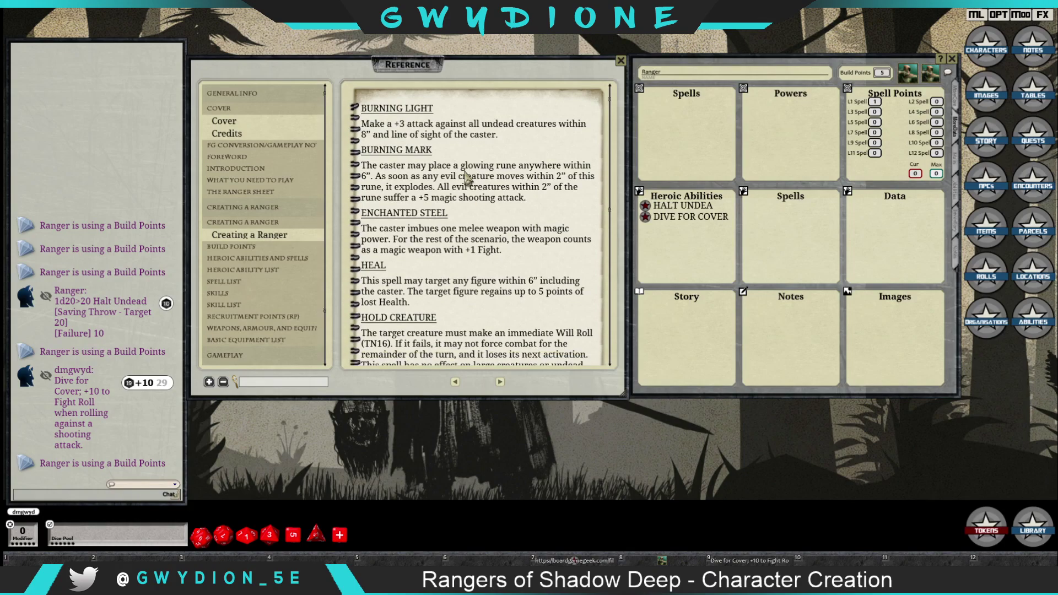
# - Add Enchanted Steel from the Spell List group to the lower Spells section of the Ranger sheet, and close its description
pyautogui.click(1033, 326)
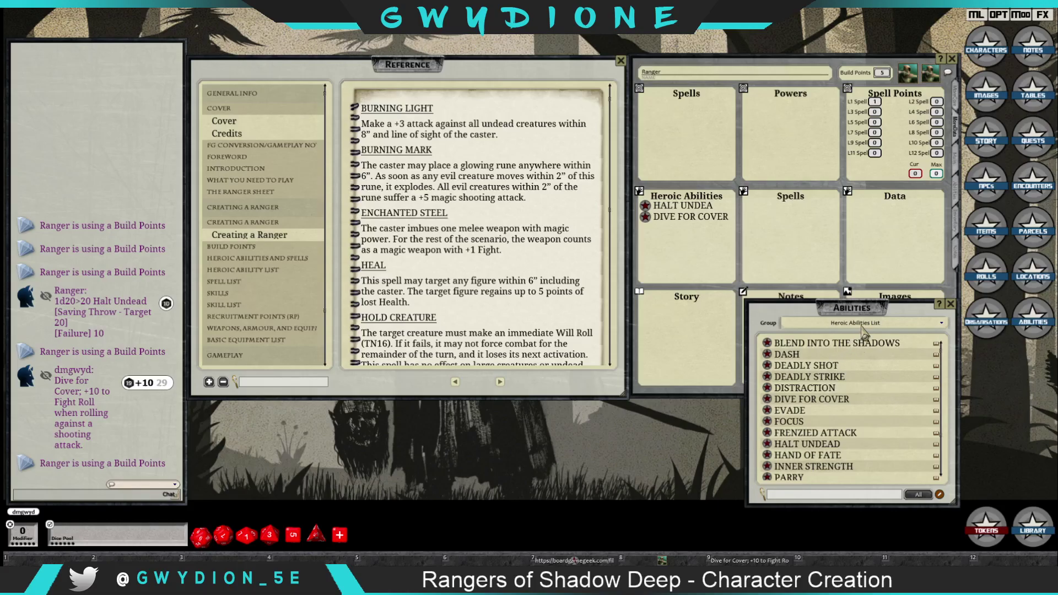
pyautogui.click(825, 359)
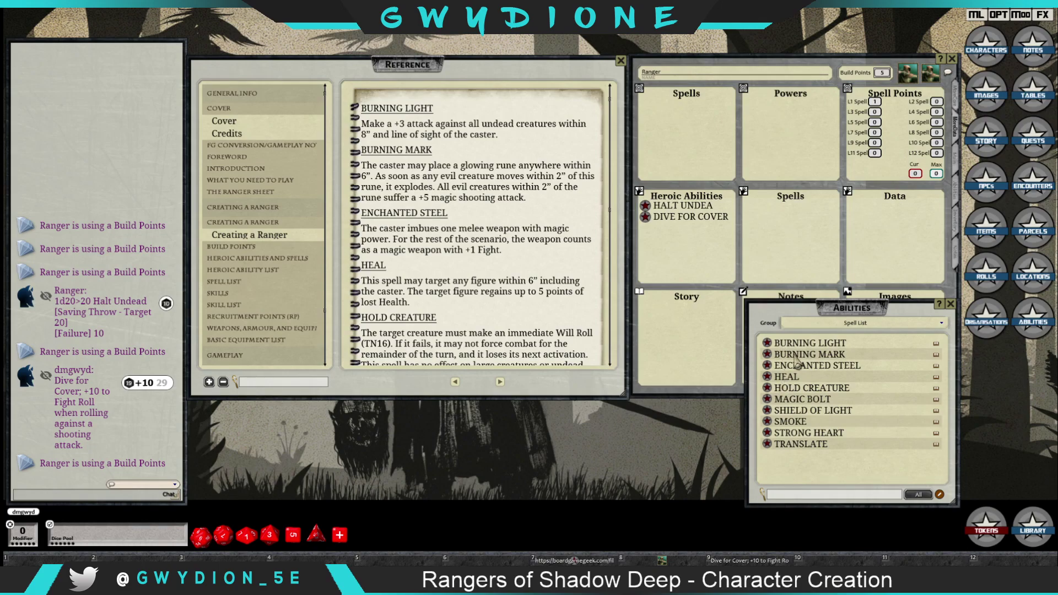
pyautogui.click(766, 365)
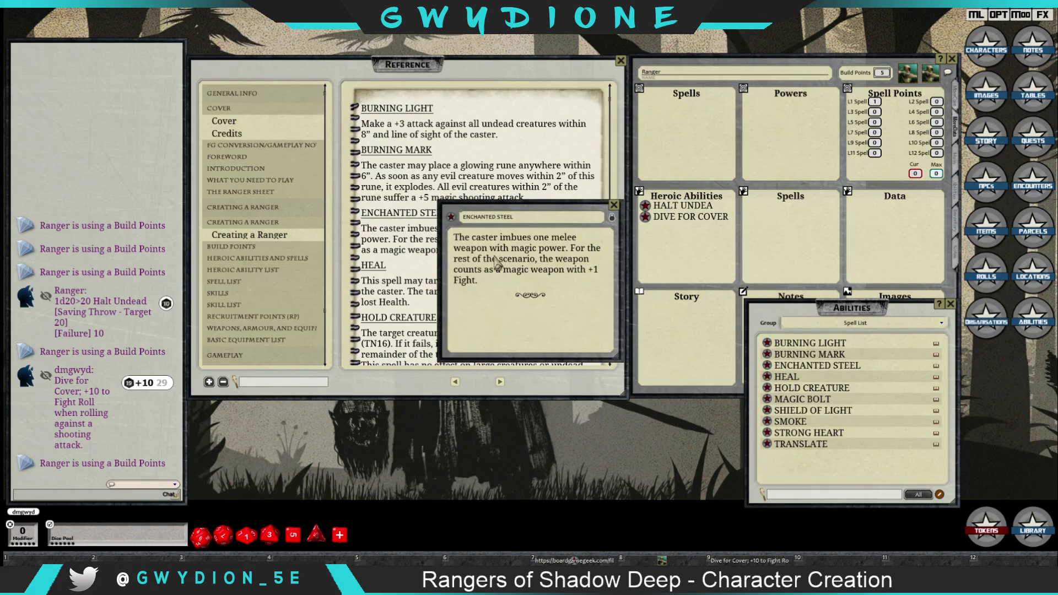
pyautogui.click(951, 304)
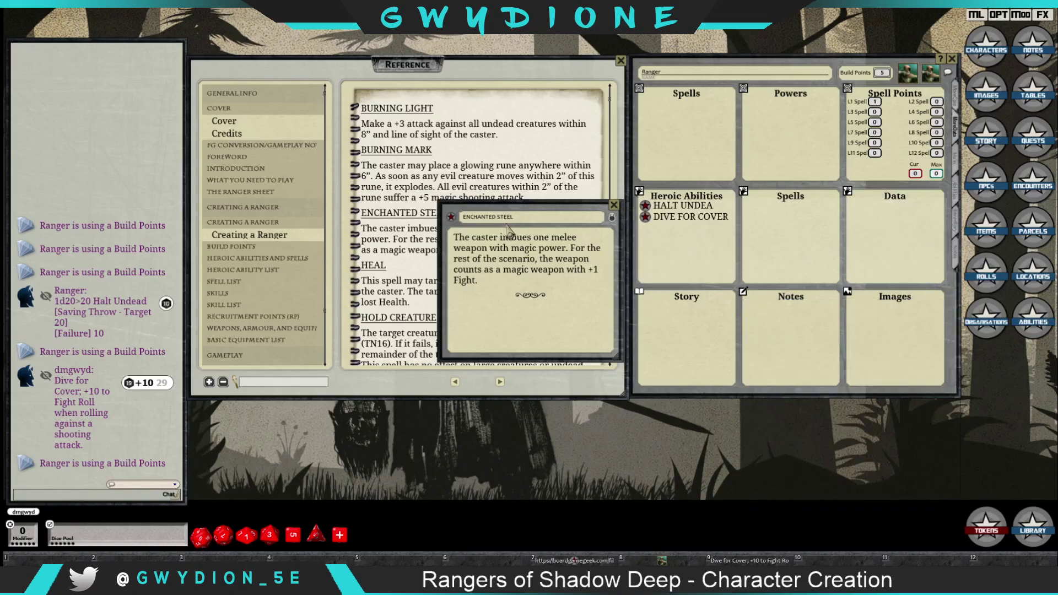
pyautogui.moveTo(451, 216); pyautogui.dragTo(782, 232)
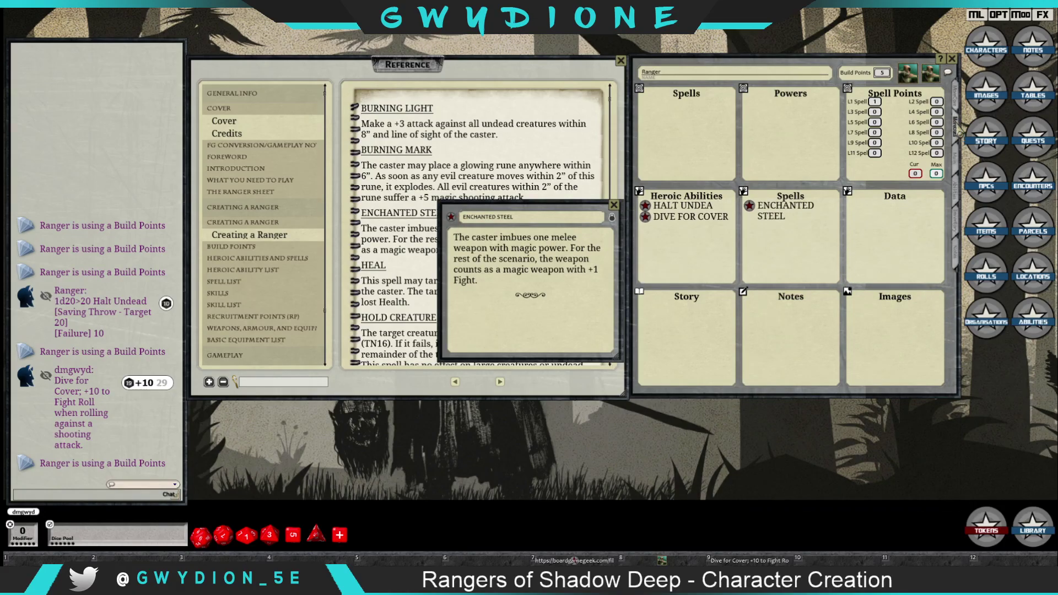
pyautogui.click(961, 101)
pyautogui.click(955, 123)
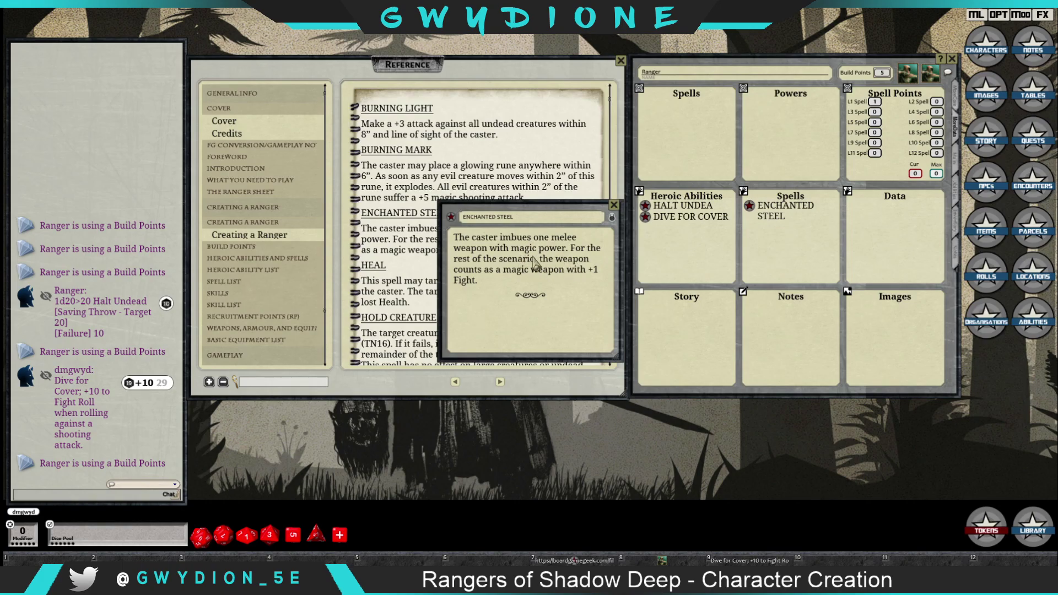
pyautogui.click(615, 207)
# - Look up the Enchanted Steel entry in the Effects list and close the list
pyautogui.click(1042, 15)
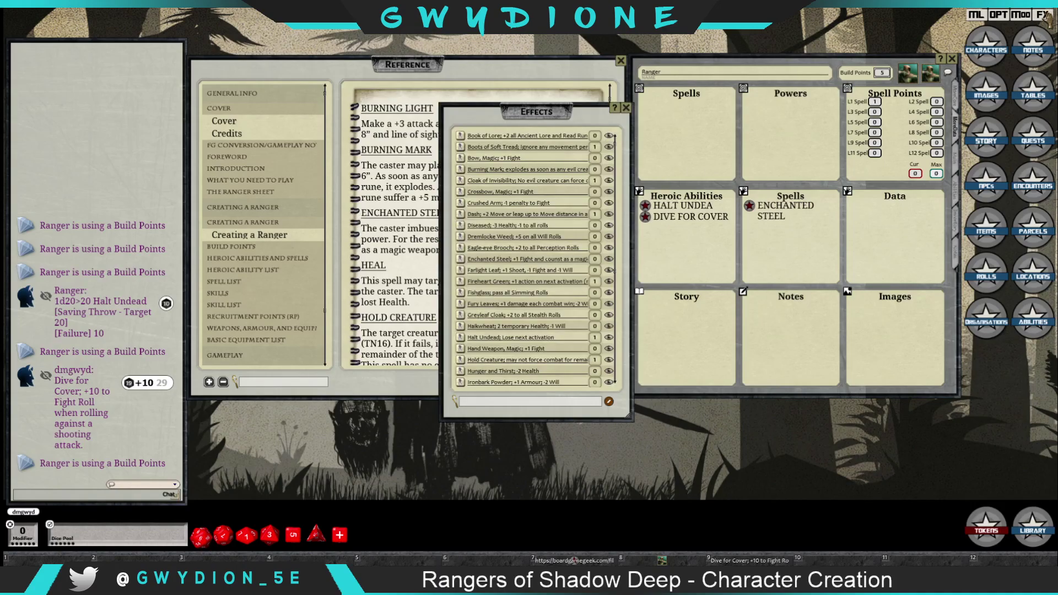
pyautogui.scroll(-2, 487, 265)
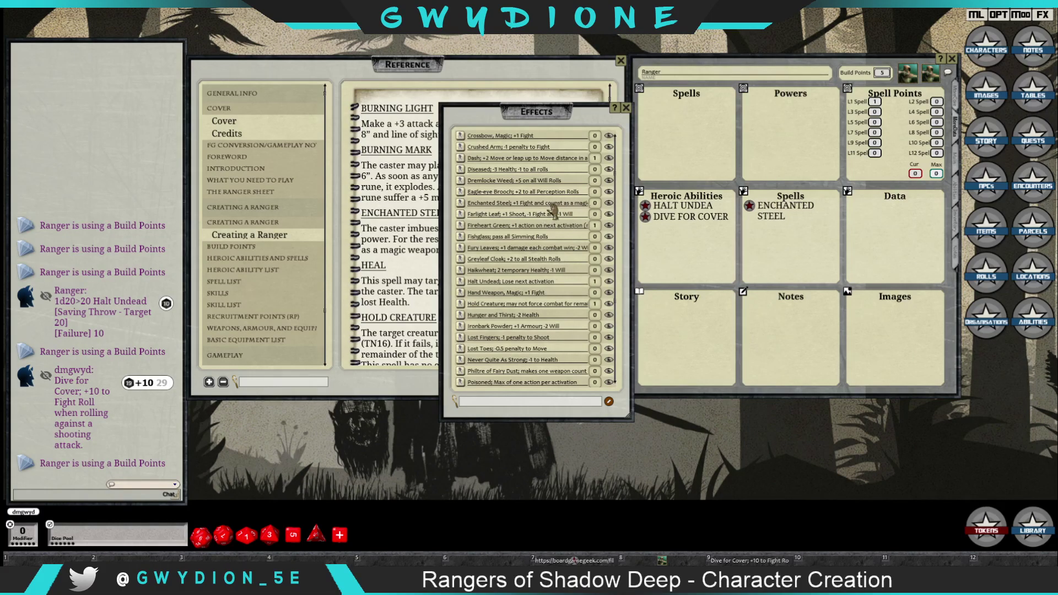
pyautogui.click(627, 109)
# - Add the Heal spell to the lower Spells section of the Ranger sheet and close the Abilities list
pyautogui.scroll(-1, 502, 284)
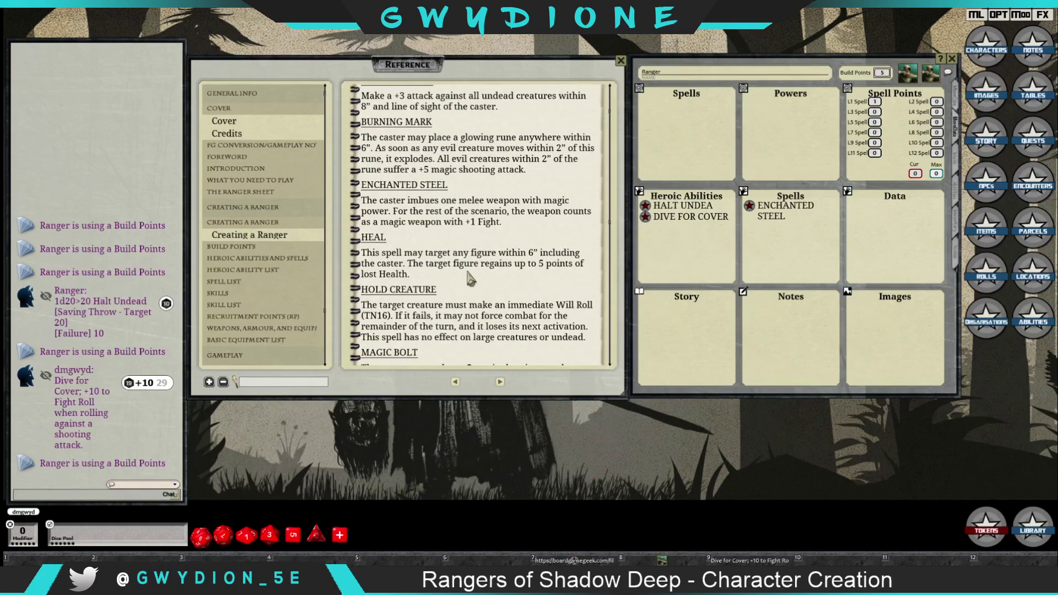
pyautogui.click(1039, 326)
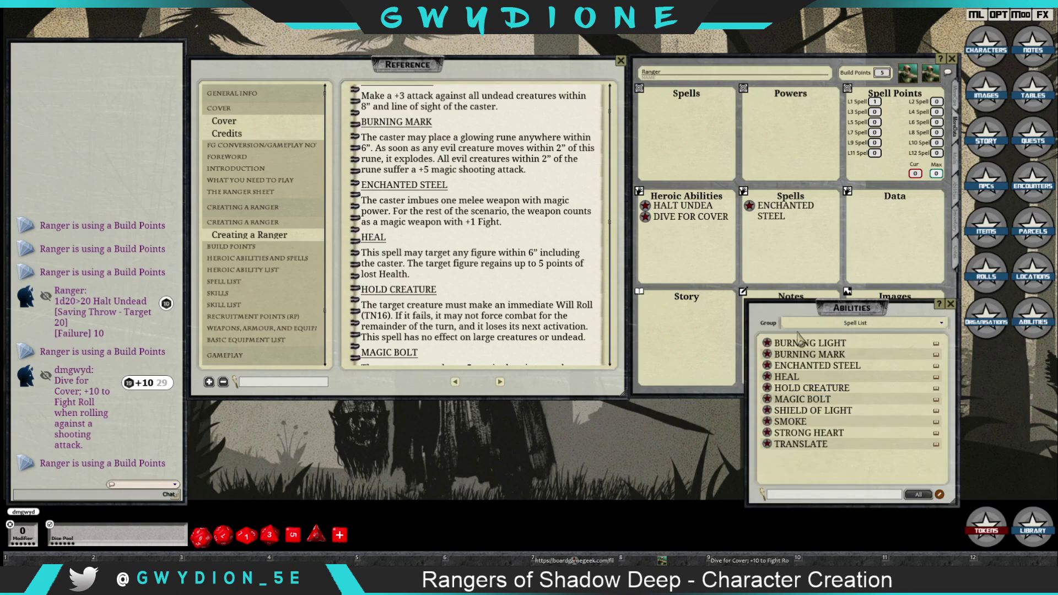
pyautogui.moveTo(787, 376)
pyautogui.mouseDown()
pyautogui.moveTo(774, 380)
pyautogui.moveTo(783, 236)
pyautogui.mouseUp()
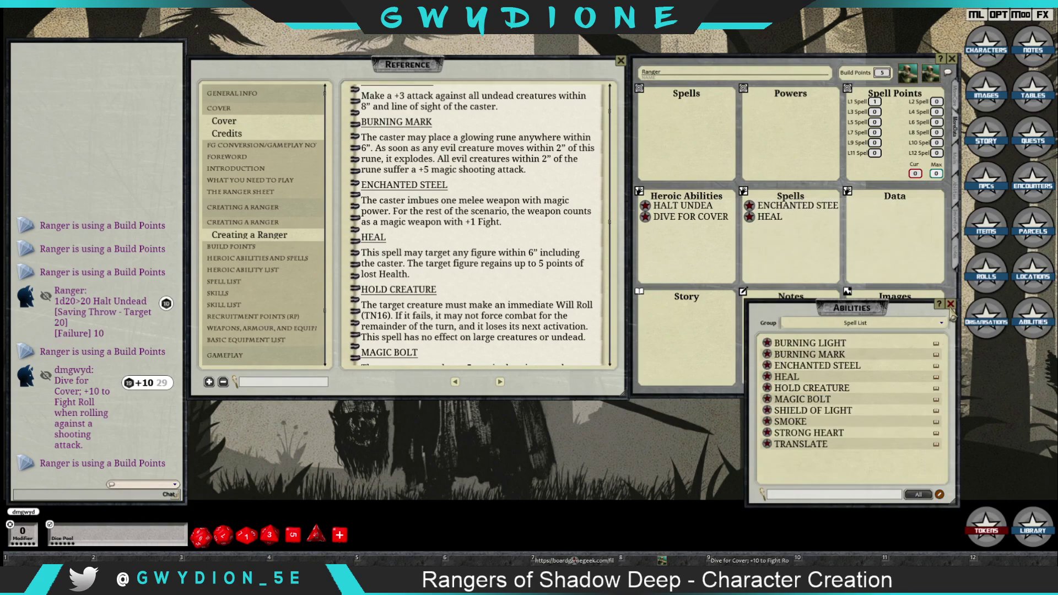
pyautogui.click(951, 305)
# - Add the Heal roll from the Heal spell's description to the upper Spells section of the Ranger sheet, and close the description
pyautogui.click(749, 217)
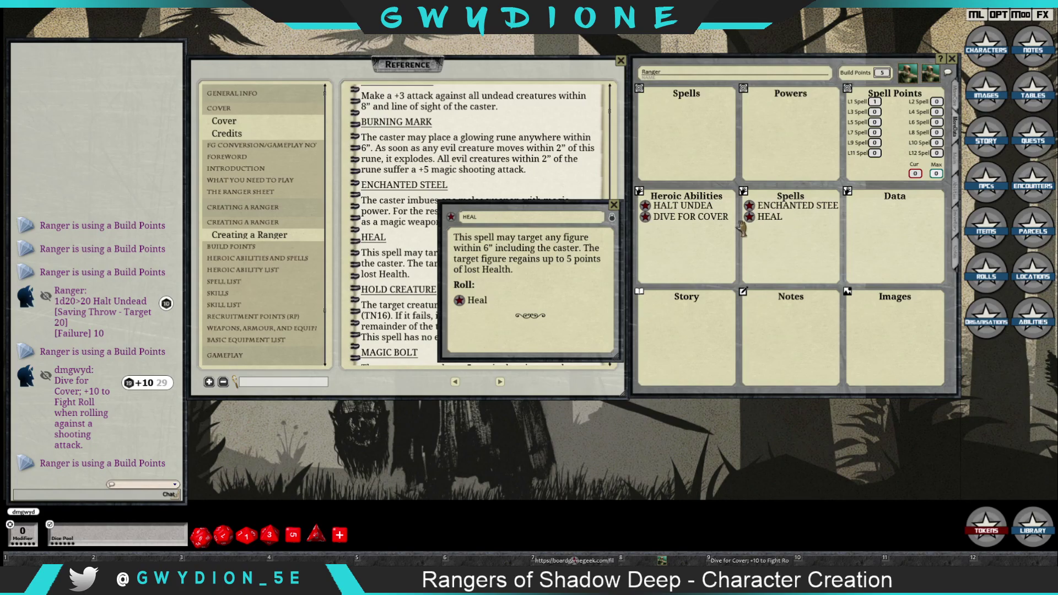
pyautogui.click(964, 102)
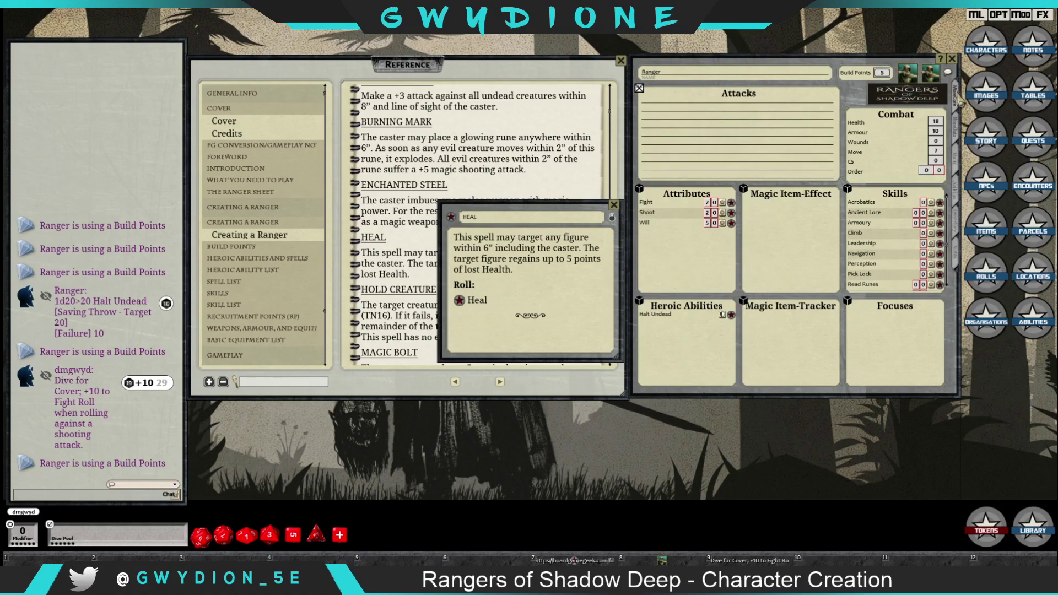
pyautogui.click(957, 126)
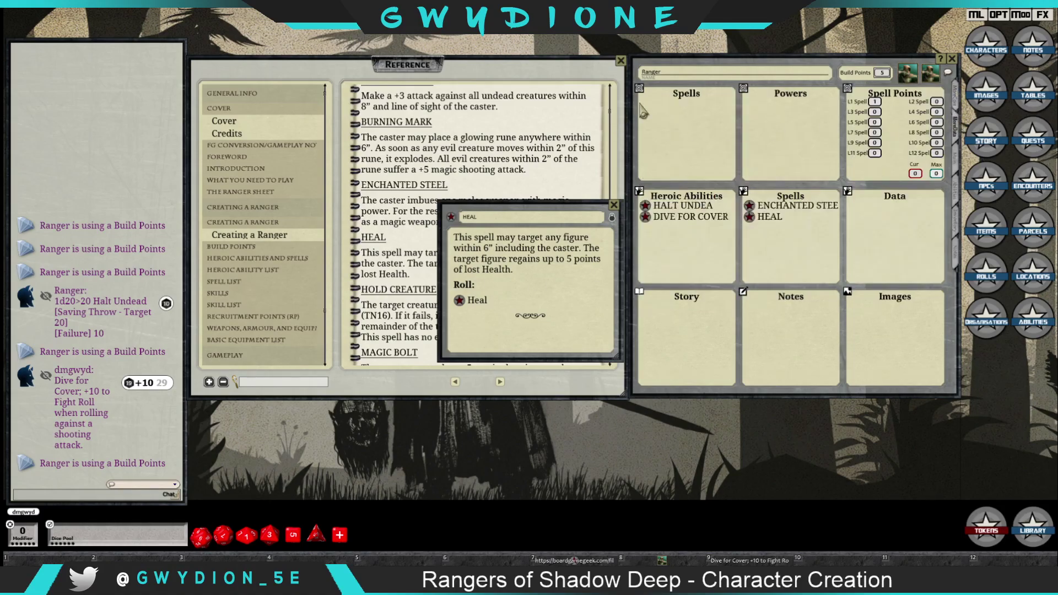
pyautogui.moveTo(468, 286); pyautogui.dragTo(661, 126)
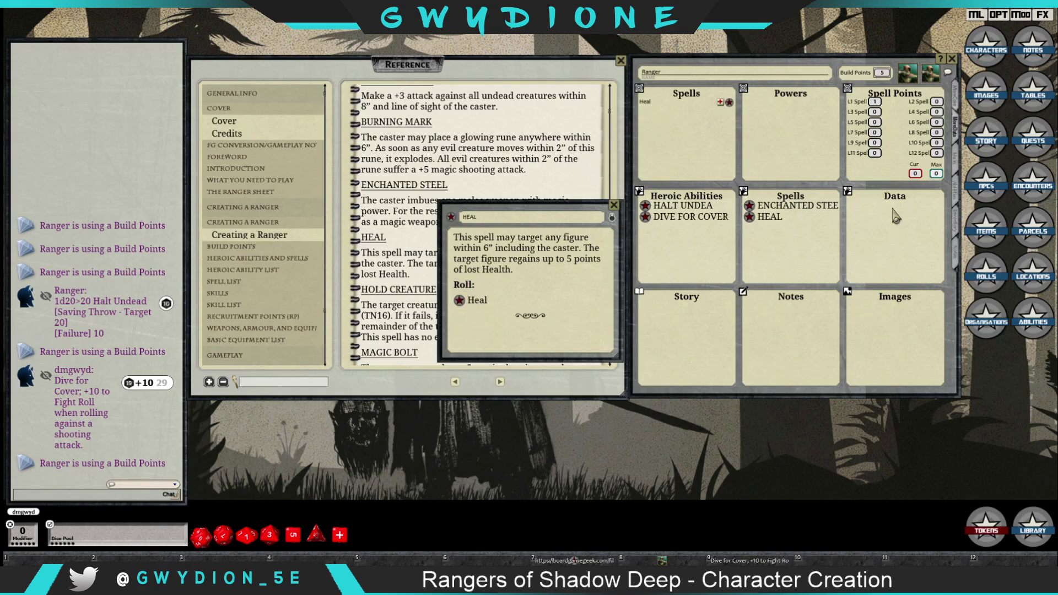
pyautogui.click(613, 207)
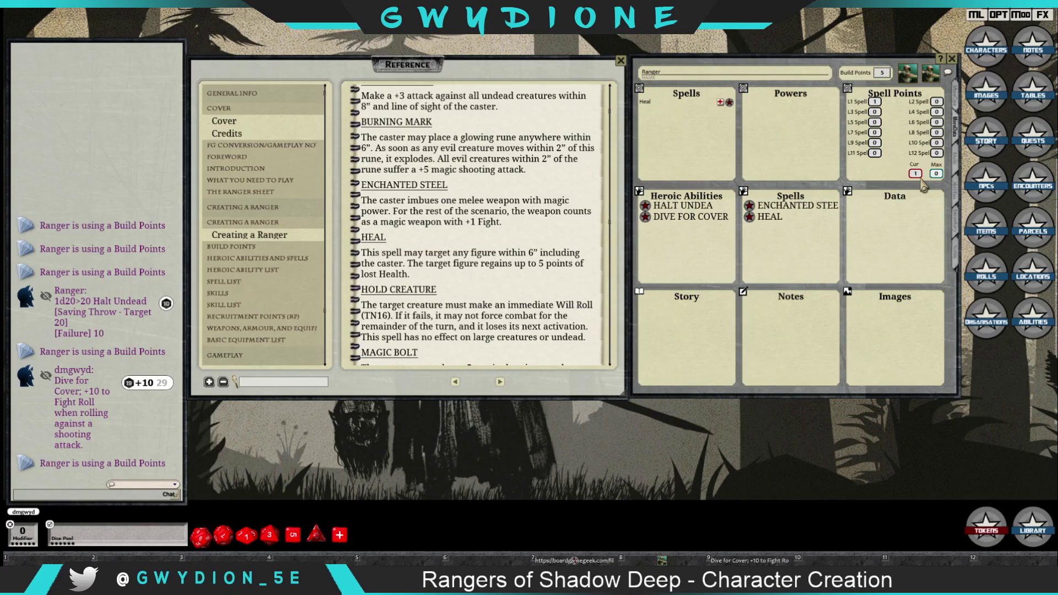
# - Set the maximum Spell Points to 1 and test casting Heal by making its roll and using one L1 Spell
pyautogui.scroll(1, 935, 175)
pyautogui.doubleClick(722, 105)
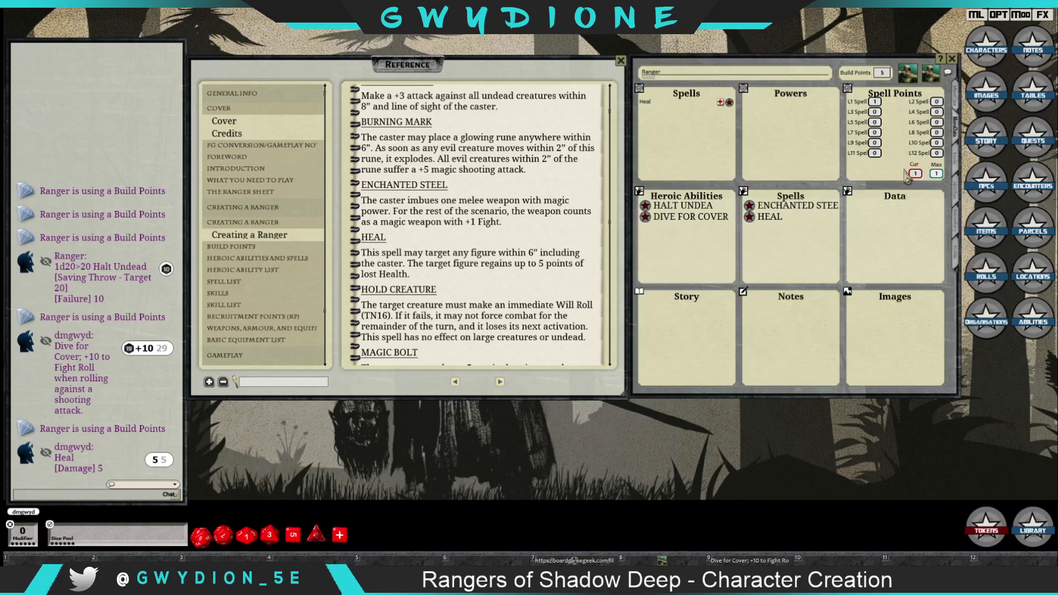
pyautogui.doubleClick(875, 103)
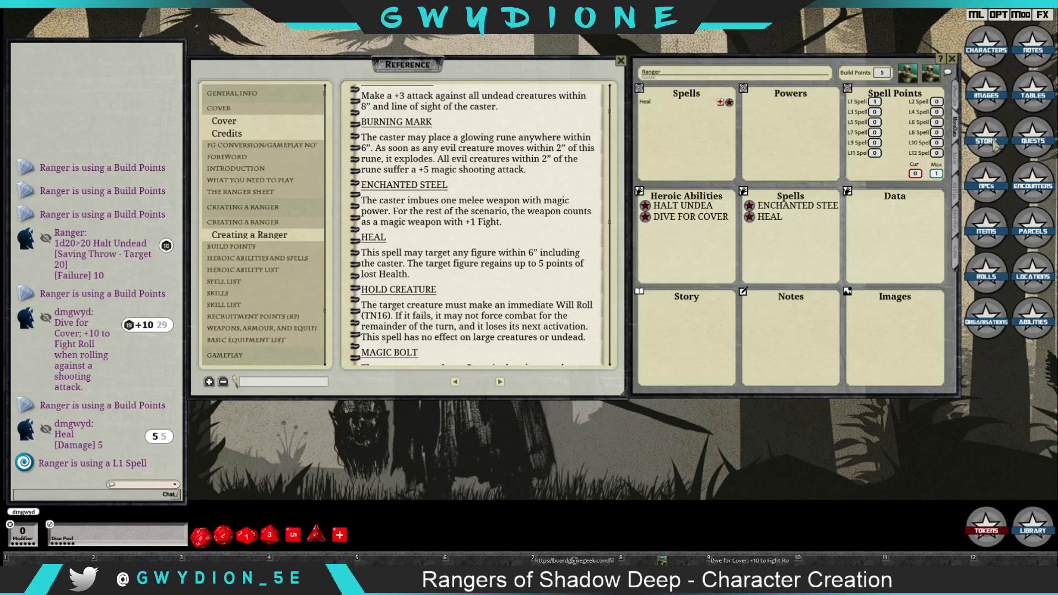
# - Spend one Build Point for the added spells and read the remaining spell descriptions down to Translate
pyautogui.click(886, 73)
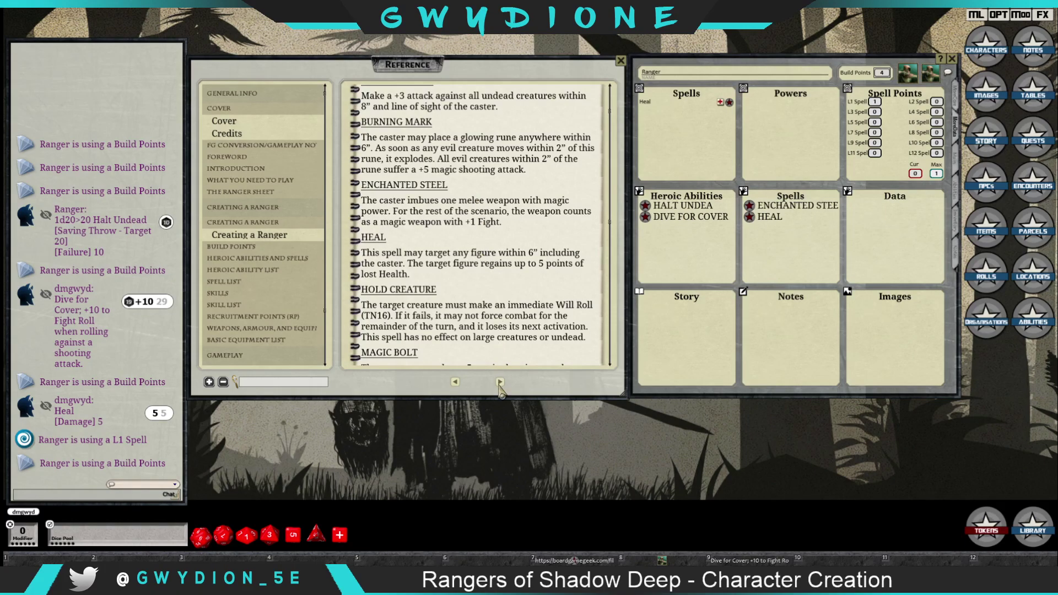
pyautogui.scroll(-5, 496, 295)
pyautogui.scroll(-5, 496, 294)
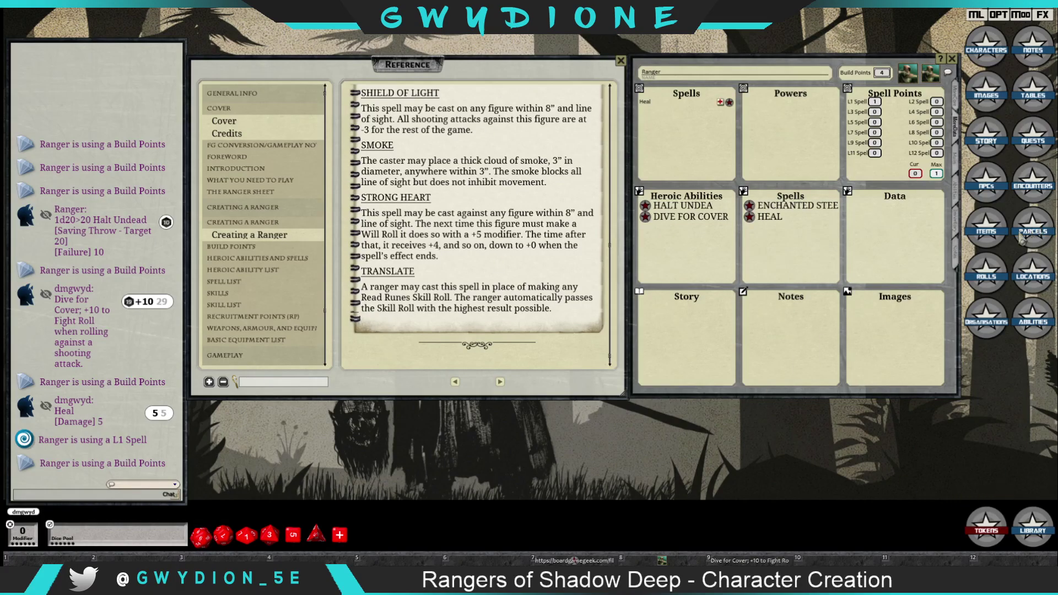
# - Look through the Heroic Abilities and Spells groups in the Rolls list, and close the list
pyautogui.click(987, 273)
pyautogui.moveTo(888, 322); pyautogui.dragTo(796, 261)
pyautogui.click(843, 270)
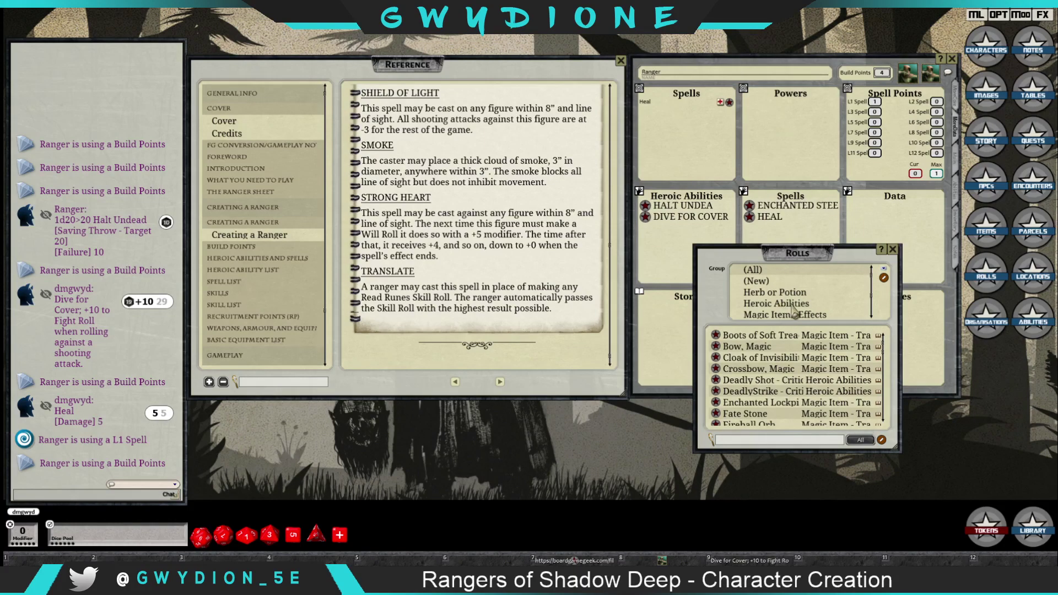
pyautogui.scroll(-2, 789, 303)
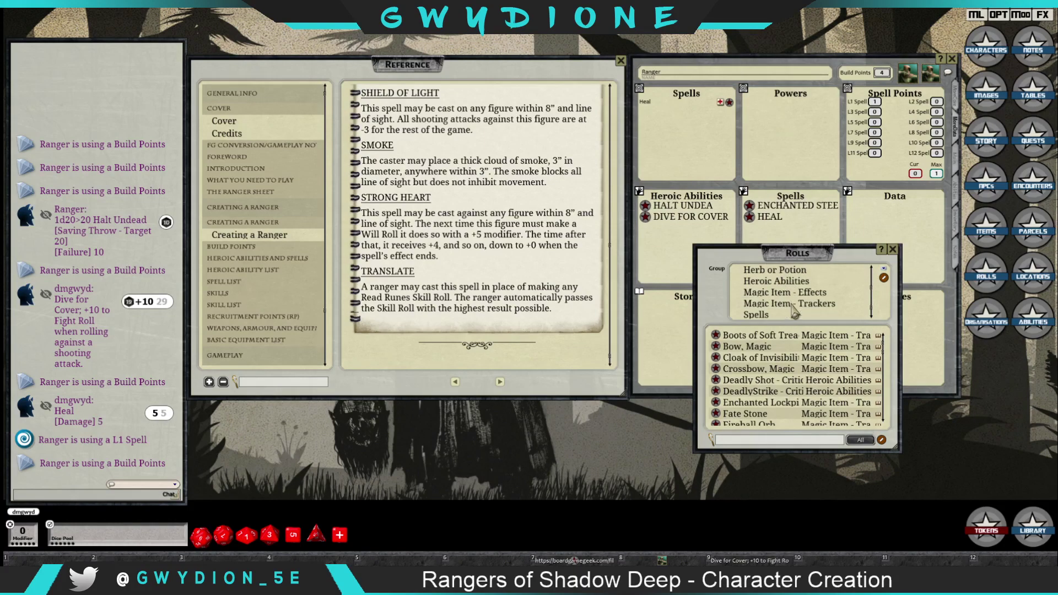
pyautogui.click(779, 282)
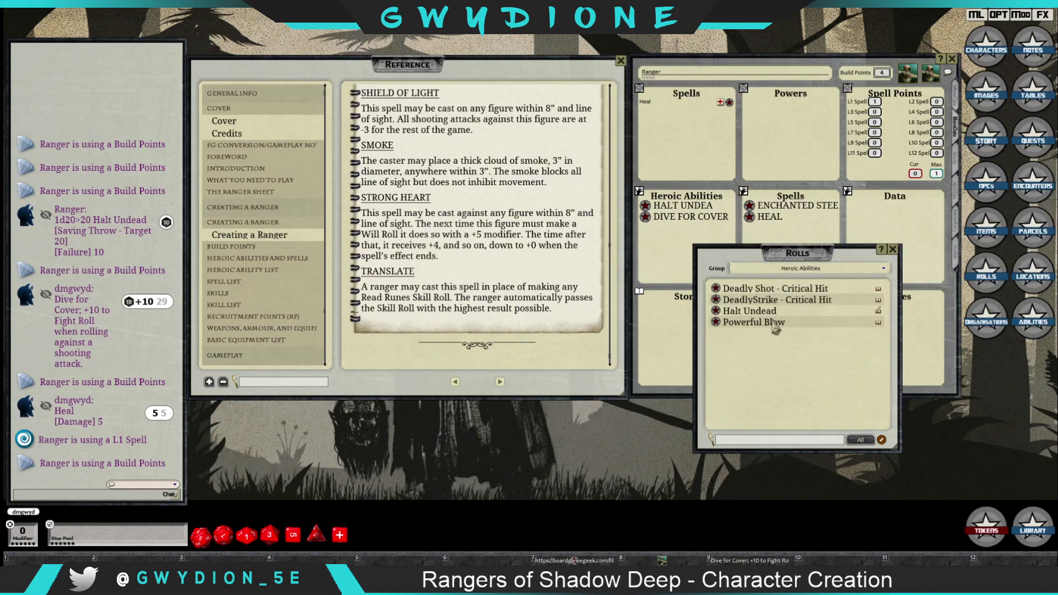
pyautogui.click(875, 274)
pyautogui.click(778, 321)
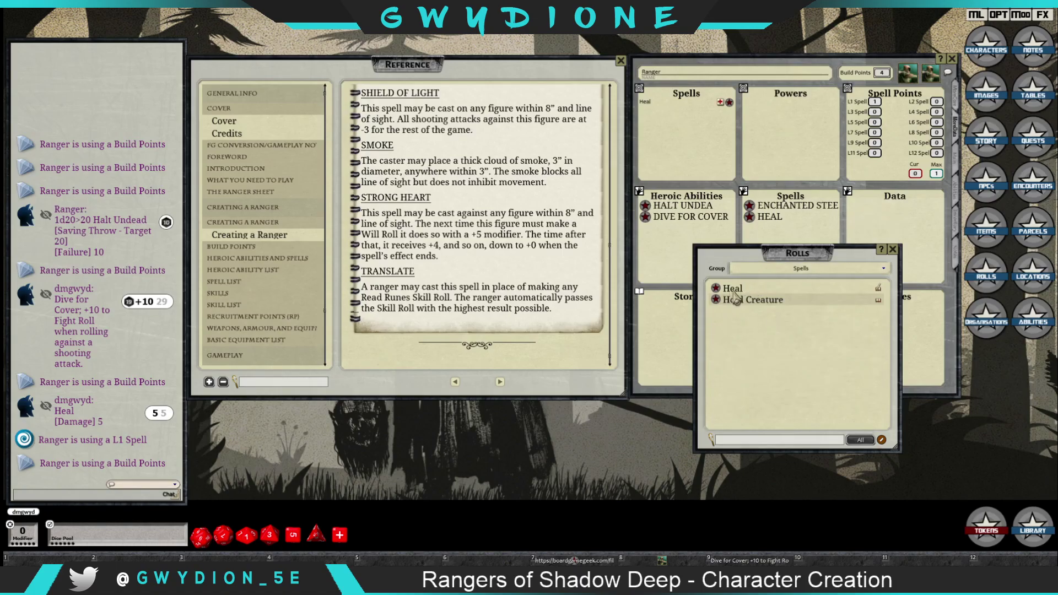
pyautogui.click(893, 249)
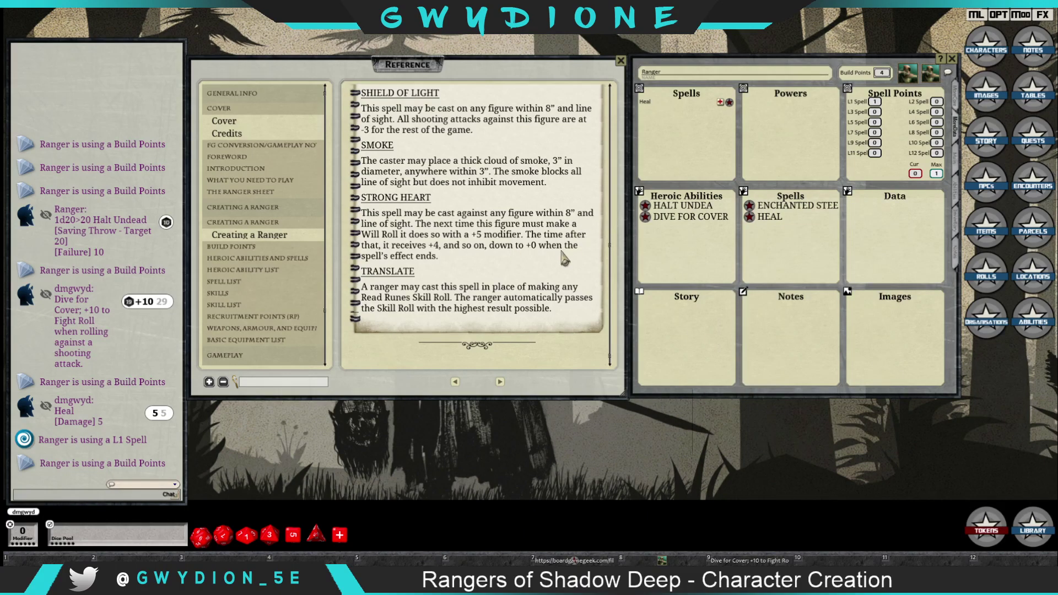
# - Return the Ranger sheet to its main page and read the reference's Skills page, including the FG Notes
pyautogui.click(957, 111)
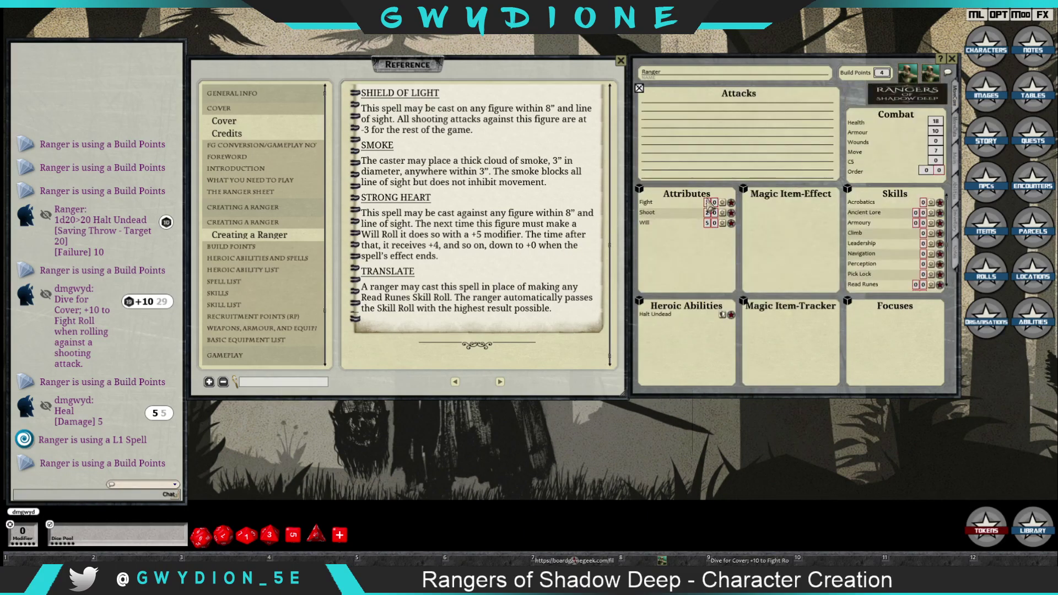
pyautogui.click(501, 382)
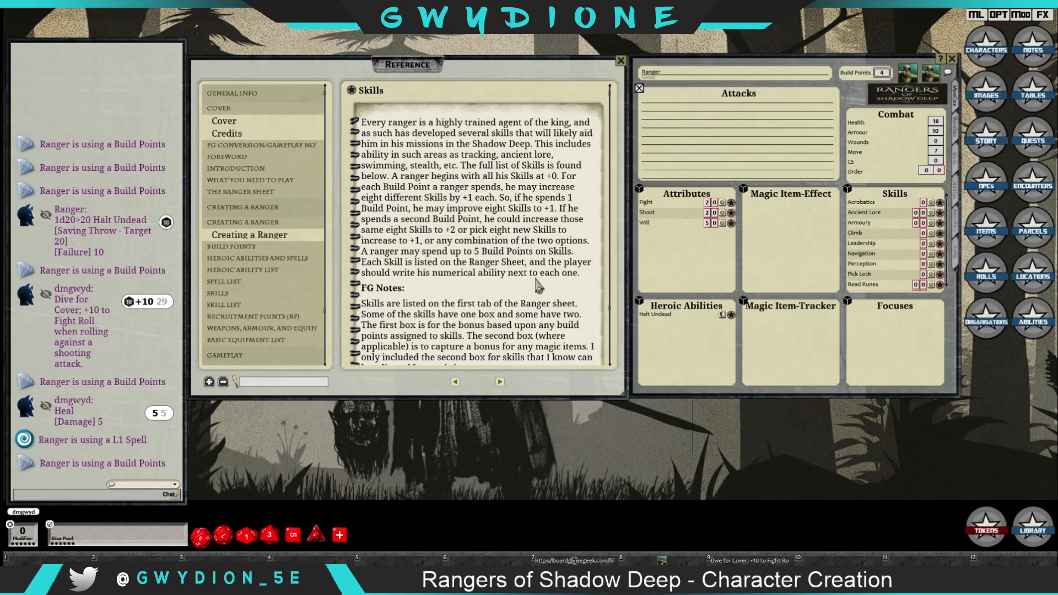
pyautogui.scroll(-2, 540, 278)
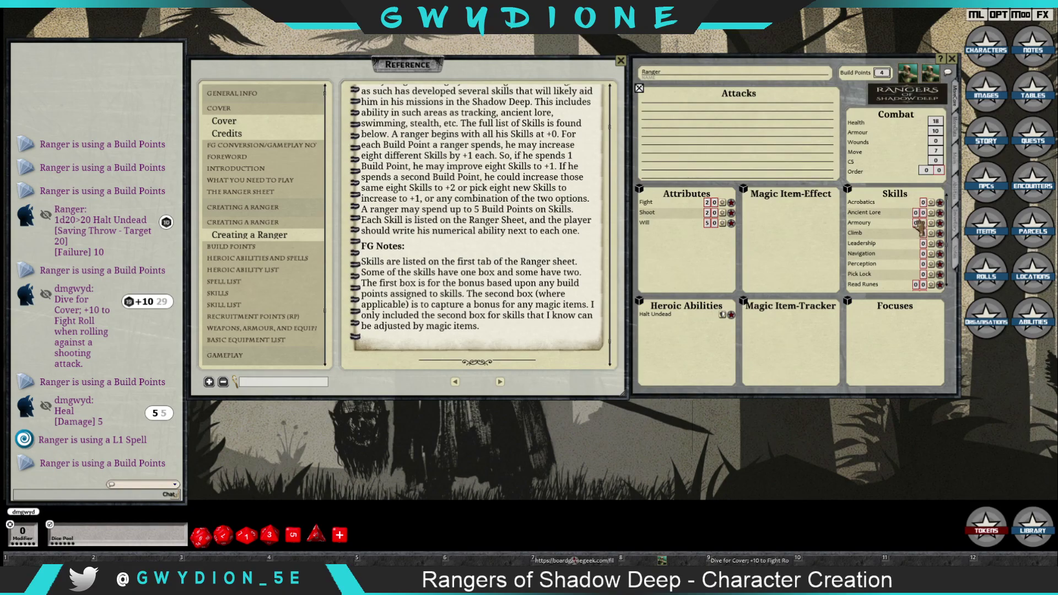
# - Go to the Skill List reference page and check the roll details of the Leadership skill on the Ranger sheet
pyautogui.click(500, 381)
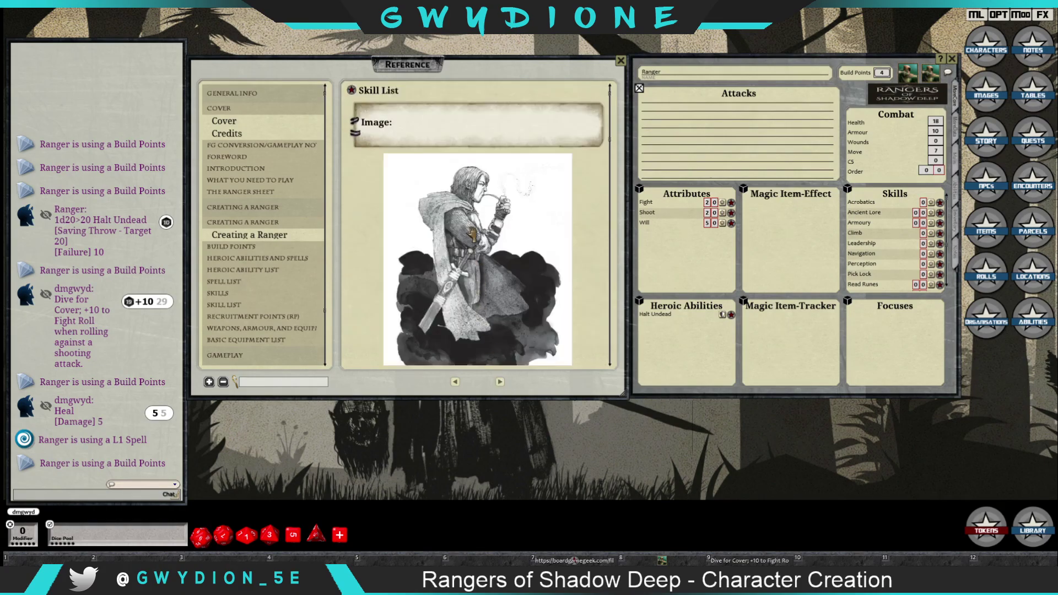
pyautogui.scroll(-10, 473, 236)
pyautogui.scroll(-2, 473, 235)
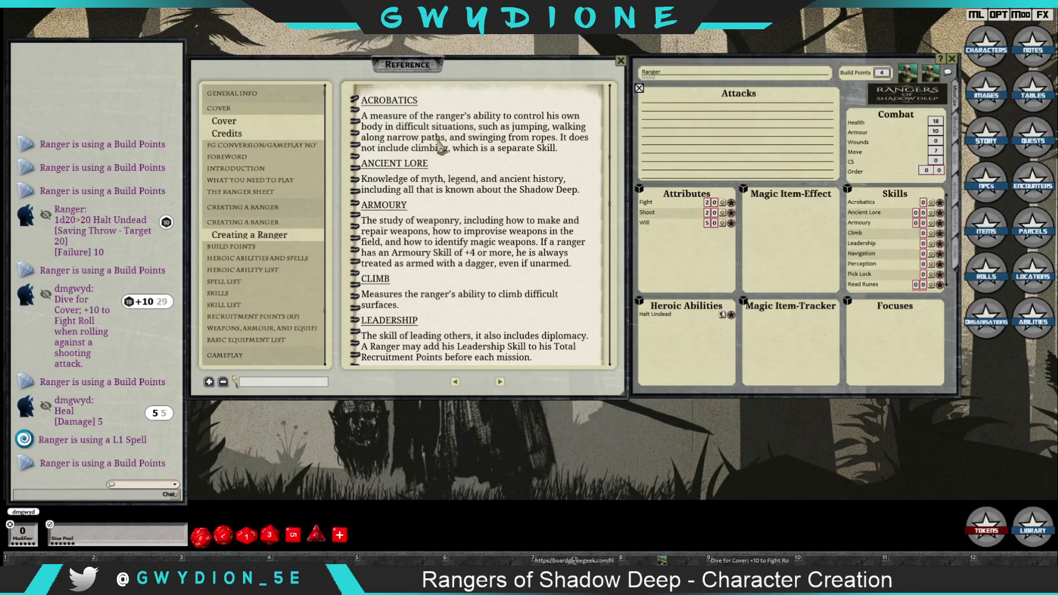
pyautogui.scroll(-1, 485, 243)
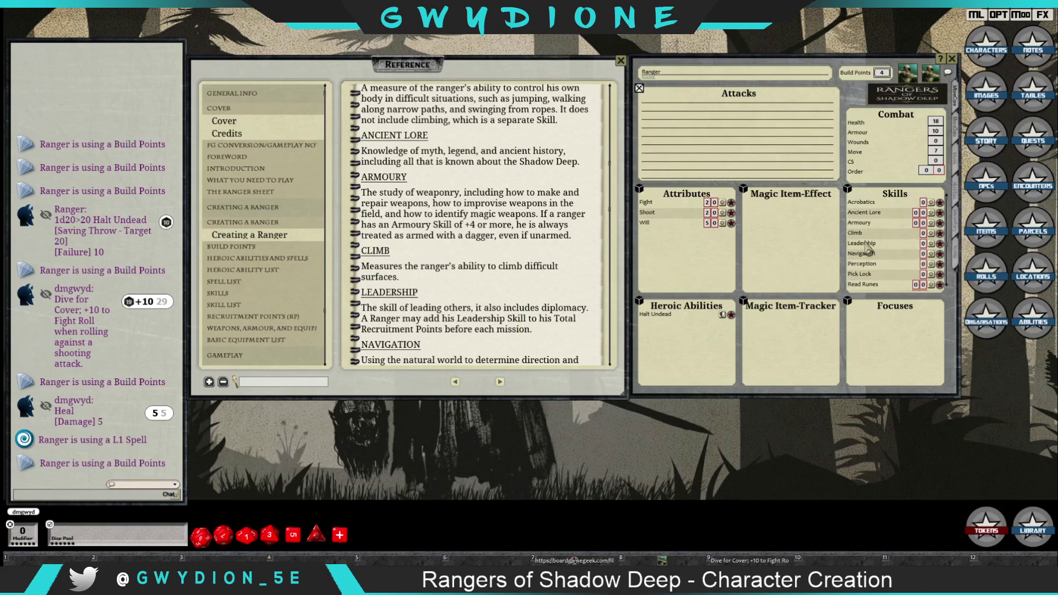
pyautogui.click(940, 244)
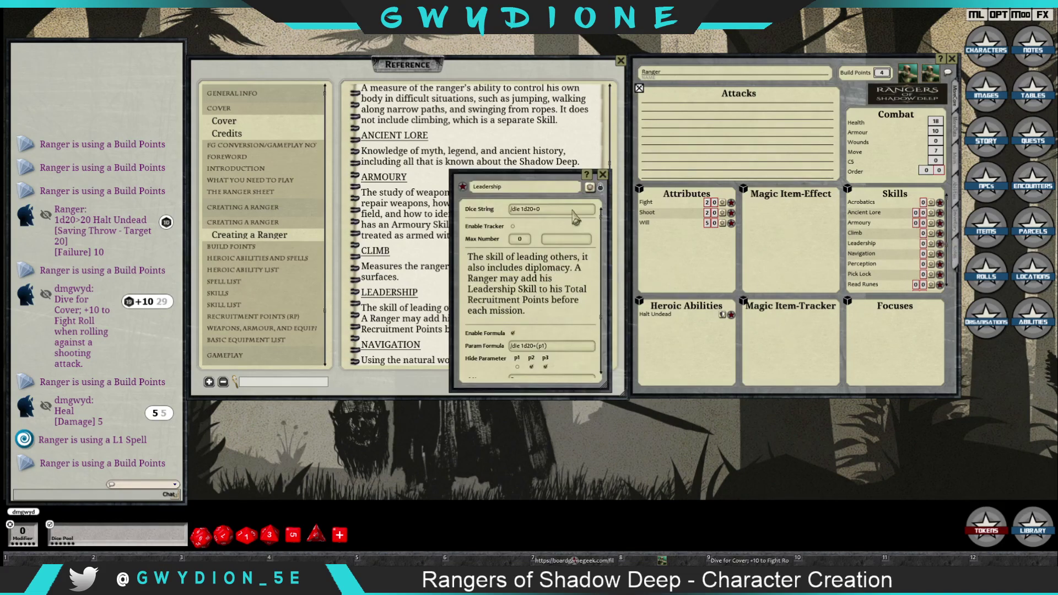
pyautogui.click(603, 175)
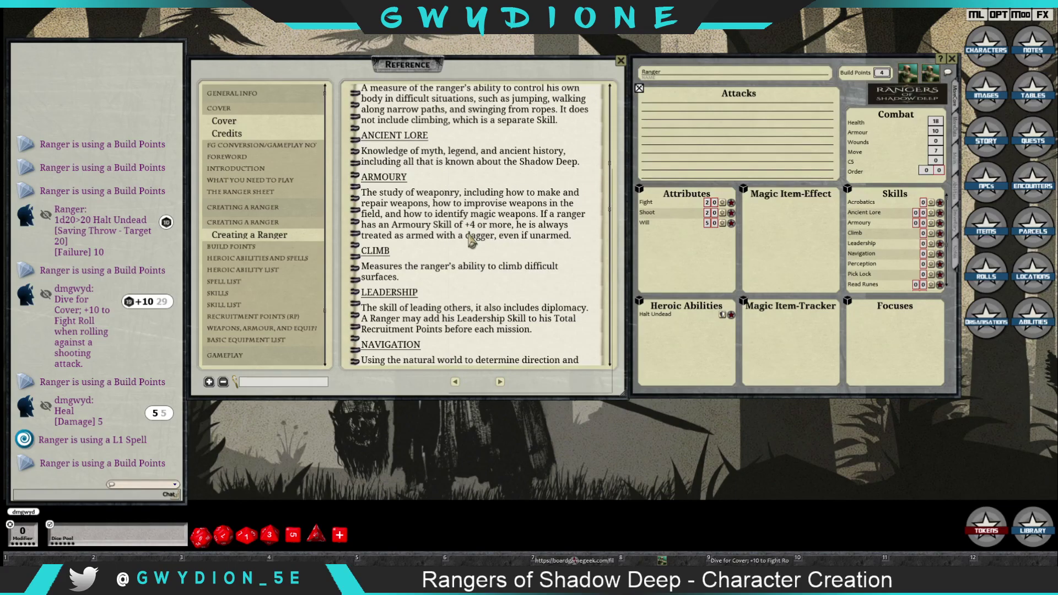
# - Consult the skill descriptions and set the ranger's Acrobatics skill to 1
pyautogui.scroll(-1, 471, 241)
pyautogui.scroll(5, 474, 248)
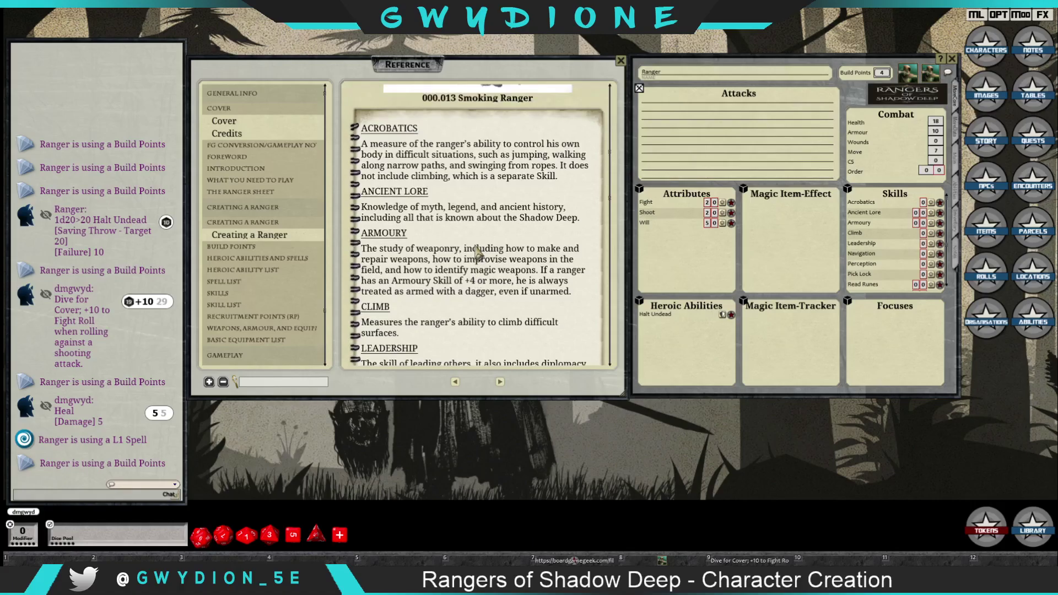
pyautogui.scroll(1, 529, 154)
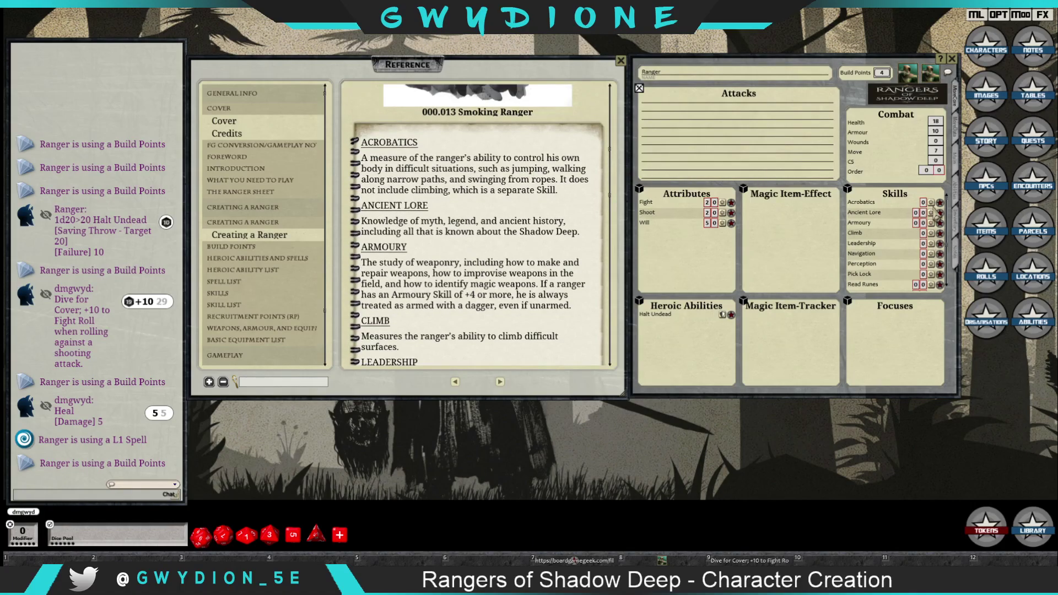
pyautogui.scroll(1, 925, 204)
pyautogui.scroll(-5, 462, 268)
pyautogui.scroll(-1, 460, 268)
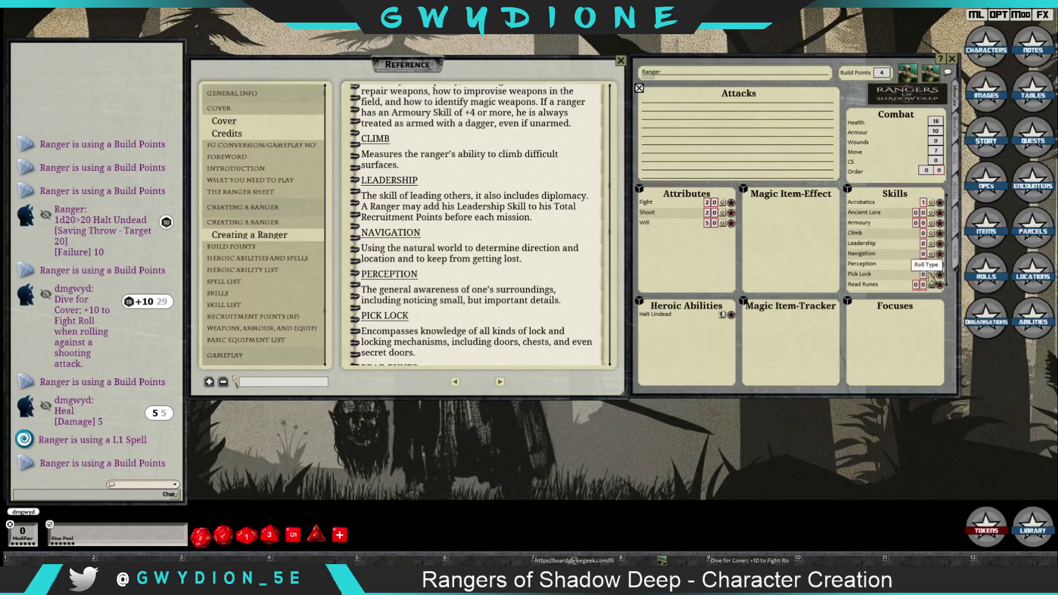
# - Set the ranger's Perception, Pick Lock and Stealth skills to 1
pyautogui.scroll(1, 923, 265)
pyautogui.scroll(-2, 462, 288)
pyautogui.scroll(-1, 460, 282)
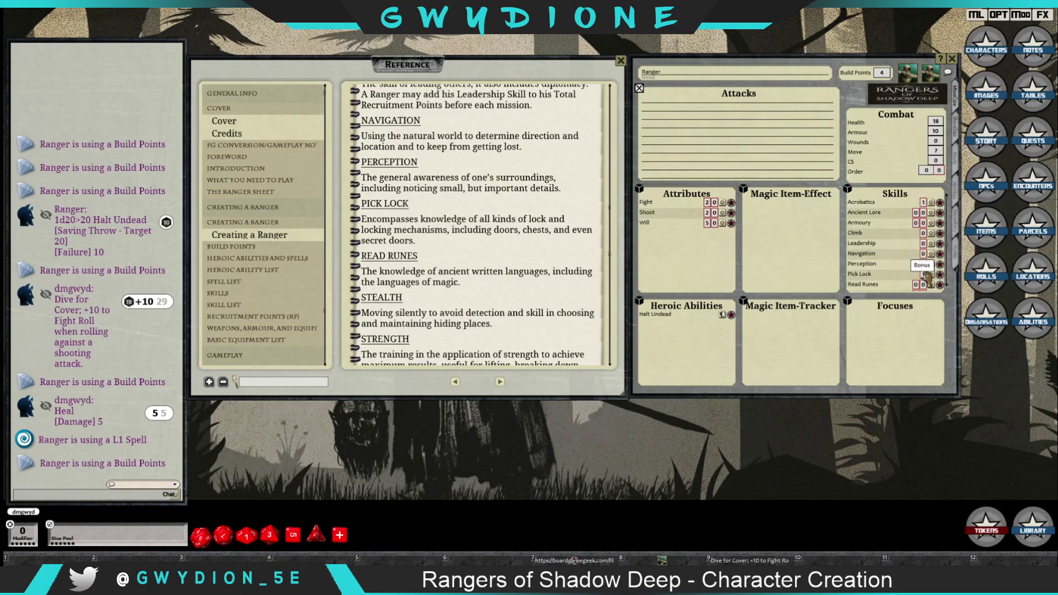
pyautogui.scroll(-2, 945, 260)
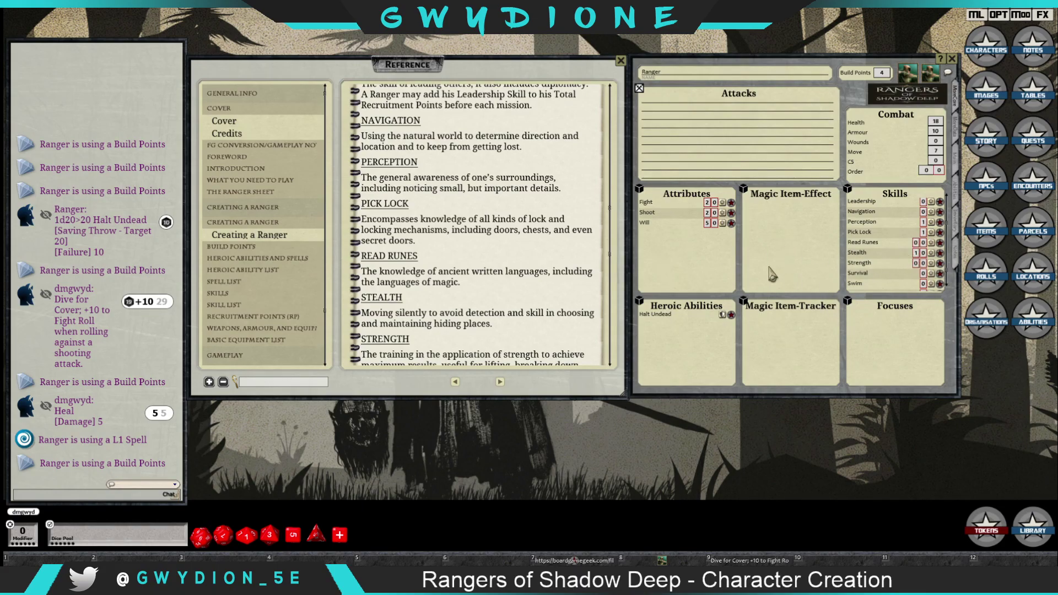
# - Read the descriptions from Strength to Traps and set the ranger's Survival skill to 1
pyautogui.scroll(-2, 542, 237)
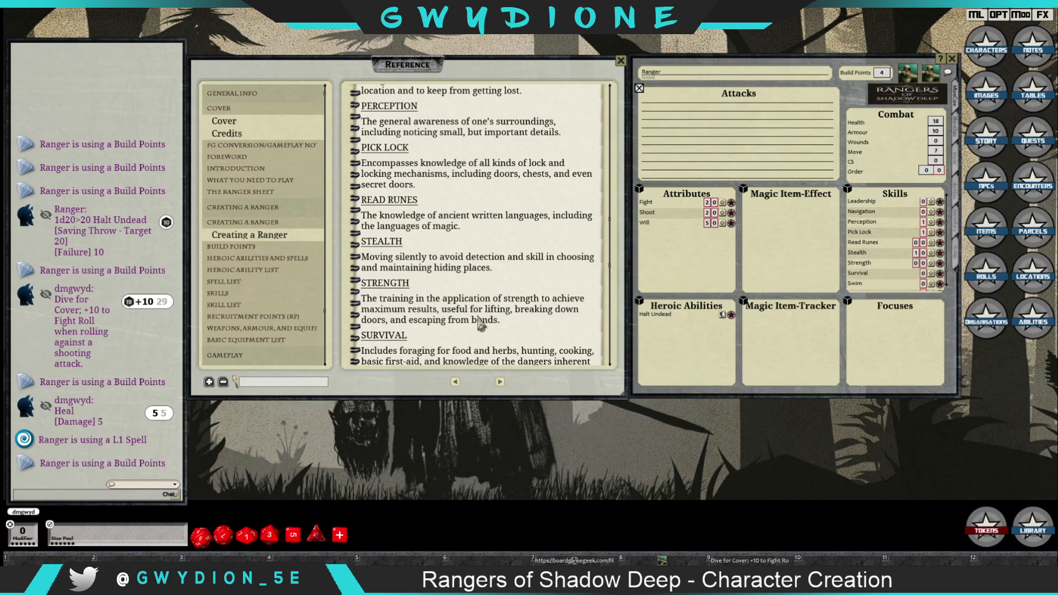
pyautogui.scroll(-5, 479, 324)
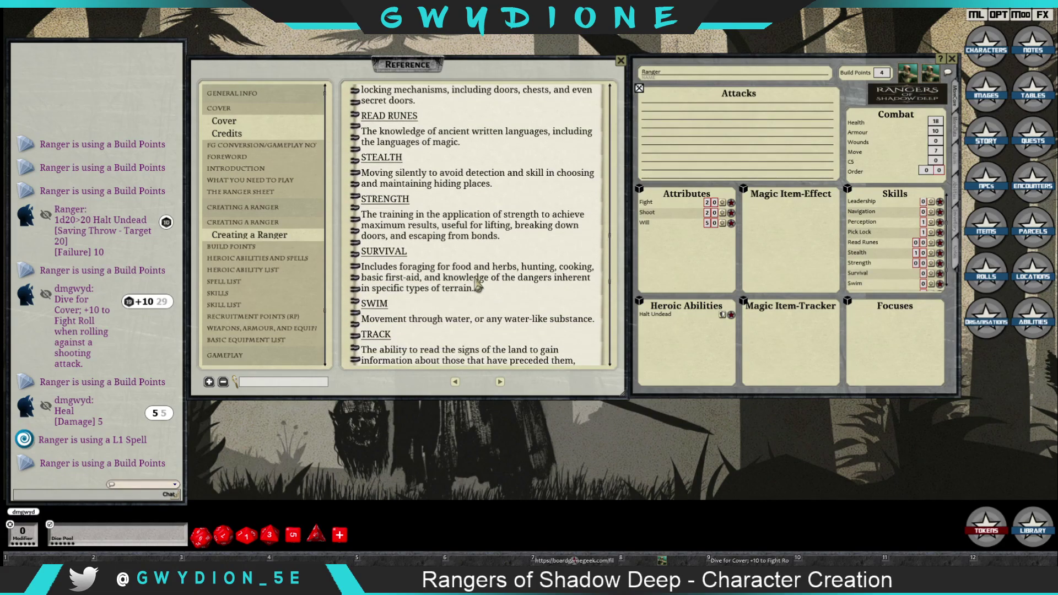
pyautogui.scroll(-2, 460, 295)
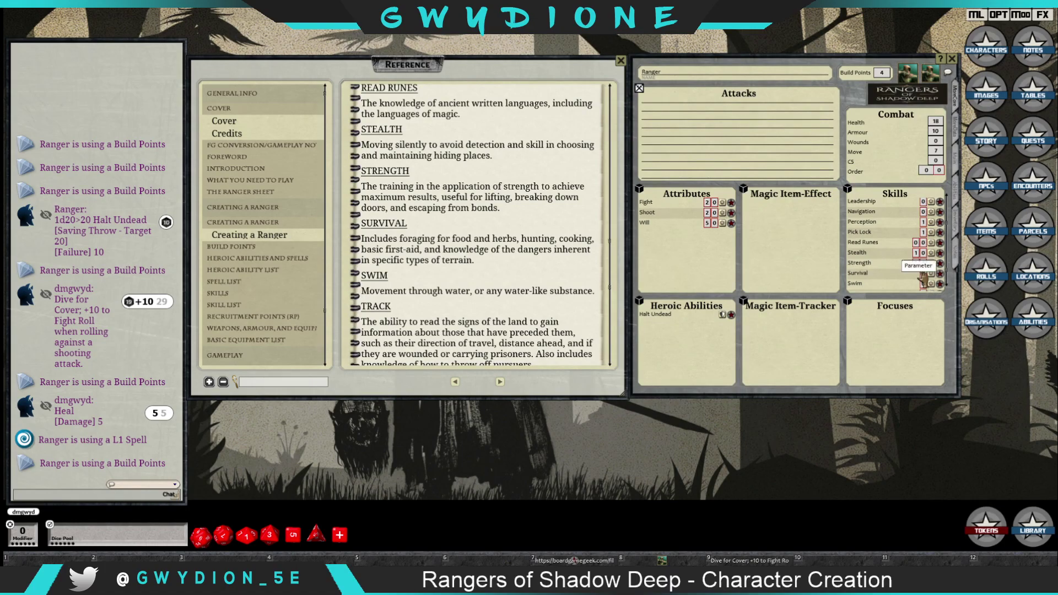
pyautogui.scroll(-5, 545, 259)
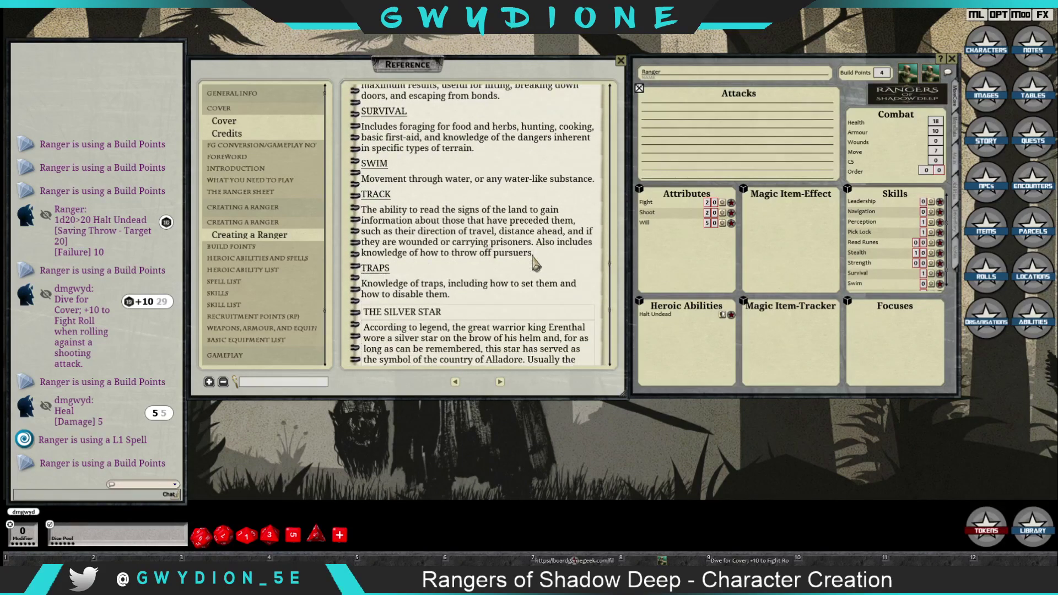
# - Set the ranger's Climb skill to 1 and review the skills on the sheet against the descriptions
pyautogui.scroll(-2, 917, 283)
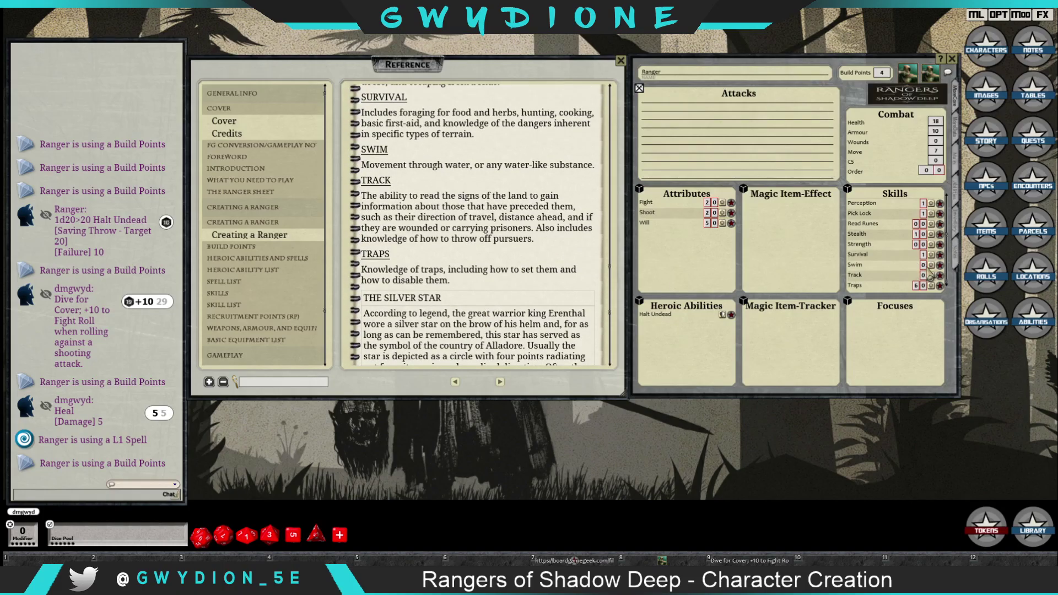
pyautogui.scroll(3, 924, 270)
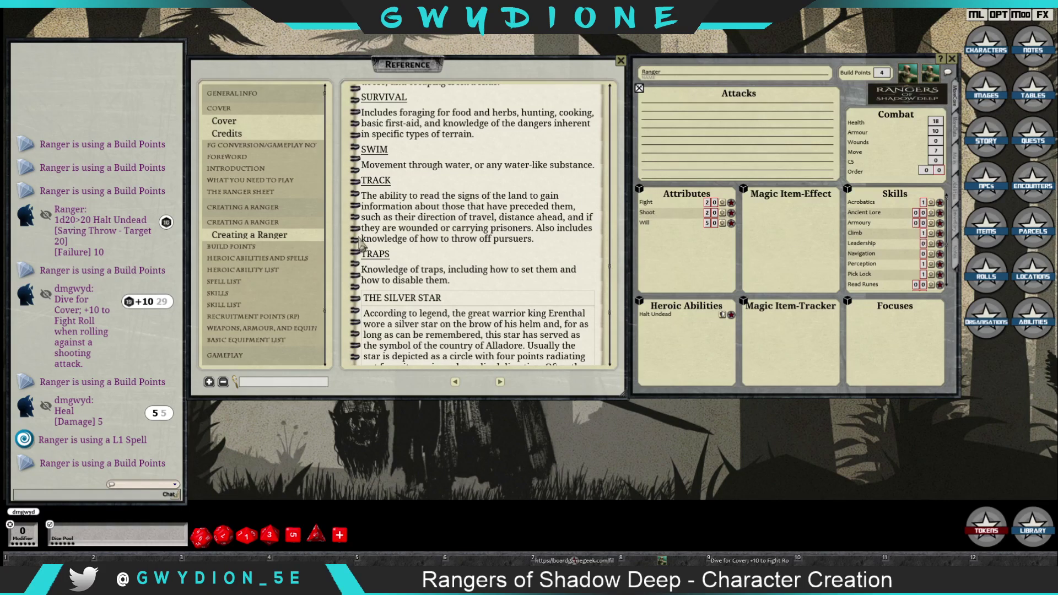
pyautogui.scroll(2, 465, 231)
pyautogui.scroll(10, 465, 232)
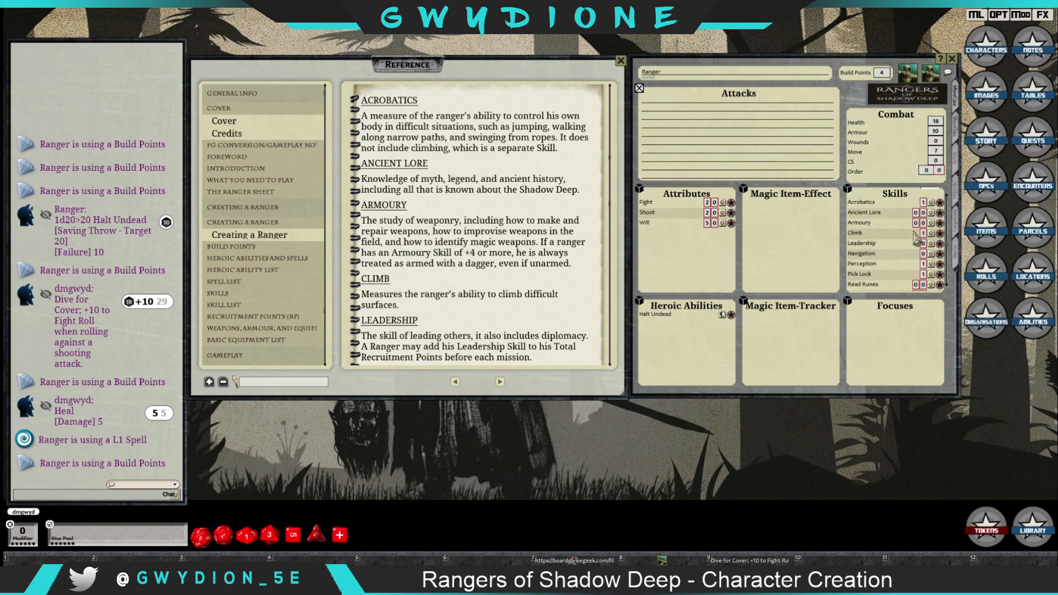
pyautogui.scroll(1, 916, 212)
pyautogui.scroll(-1, 916, 269)
pyautogui.scroll(-2, 916, 269)
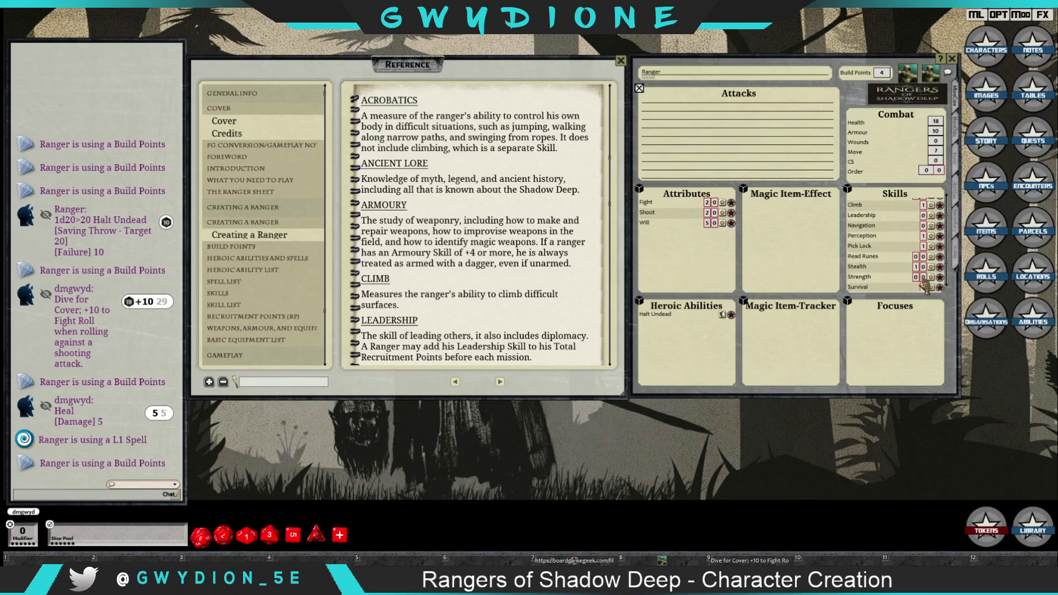
# - Set the ranger's Traps skill to 1 and spend two Build Points on another round of skill increases
pyautogui.scroll(-2, 917, 281)
pyautogui.scroll(-1, 917, 290)
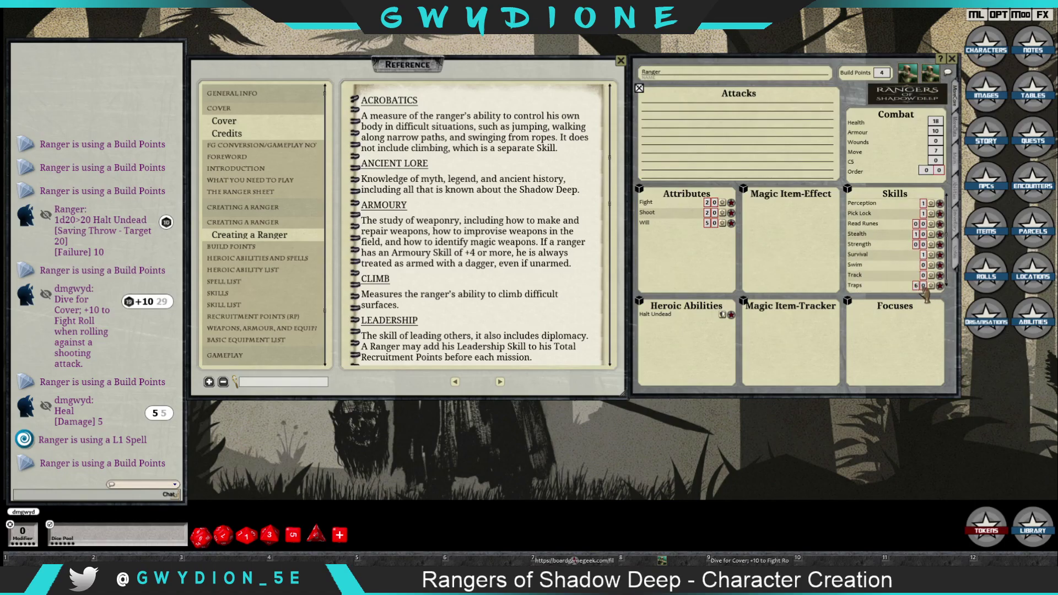
pyautogui.scroll(1, 918, 285)
pyautogui.doubleClick(931, 285)
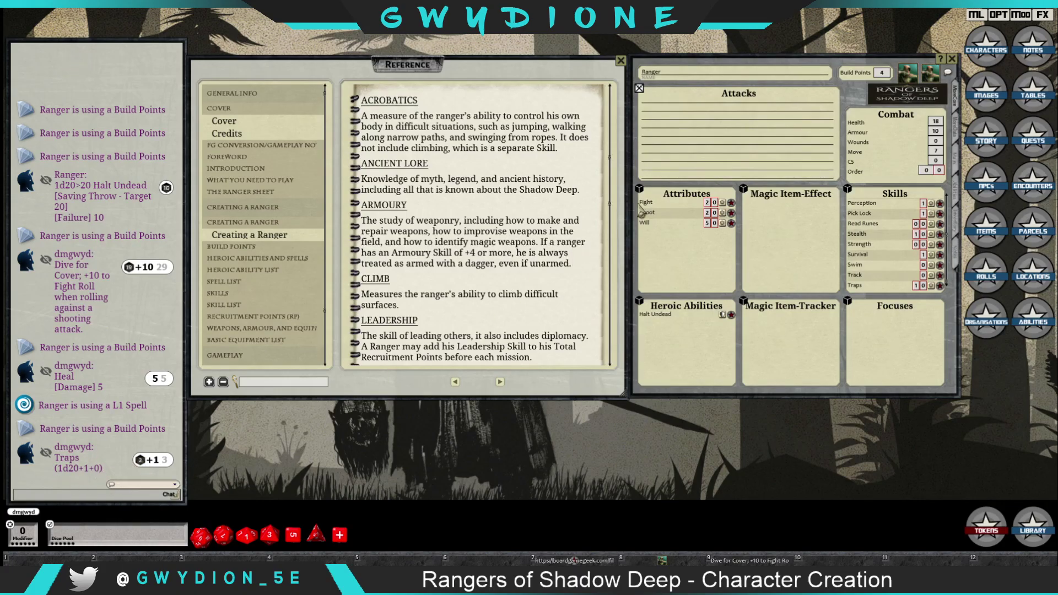
pyautogui.scroll(-3, 559, 223)
pyautogui.click(882, 74)
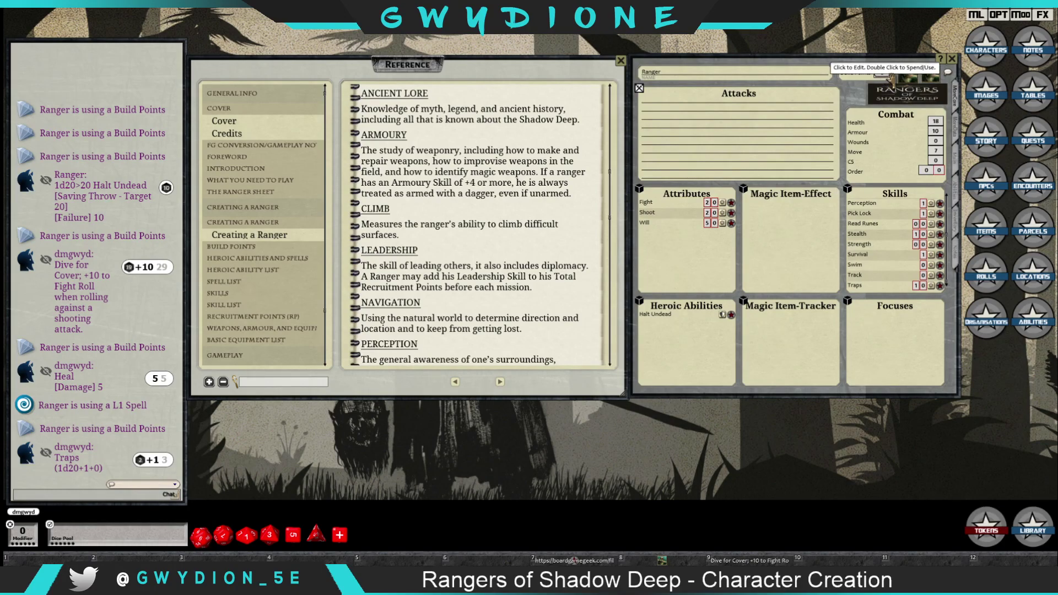
pyautogui.doubleClick(884, 73)
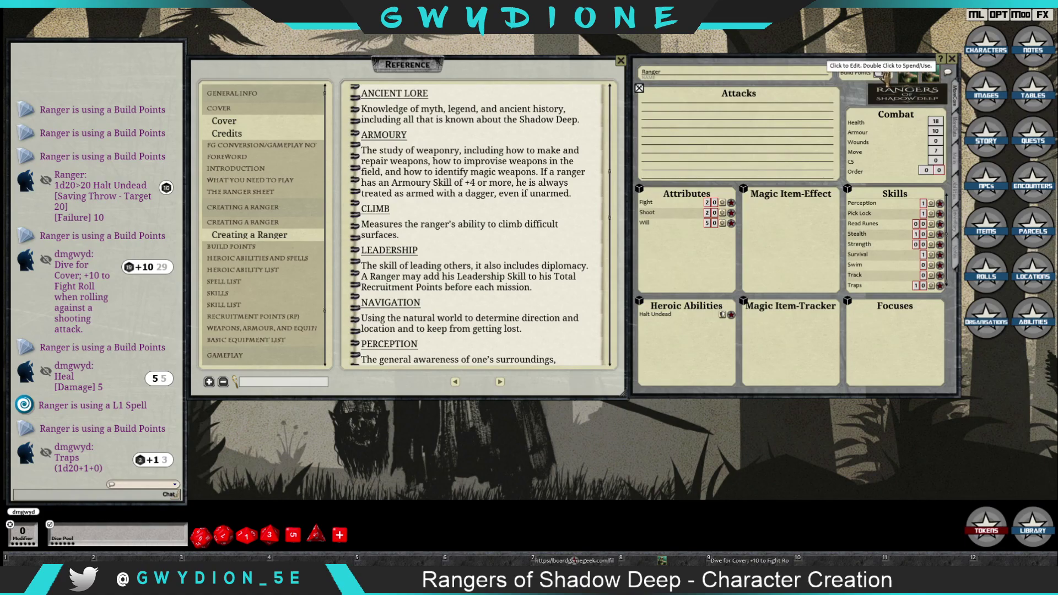
# - Raise the ranger's Acrobatics, Ancient Lore and Climb skills to 2
pyautogui.scroll(3, 912, 242)
pyautogui.scroll(1, 912, 243)
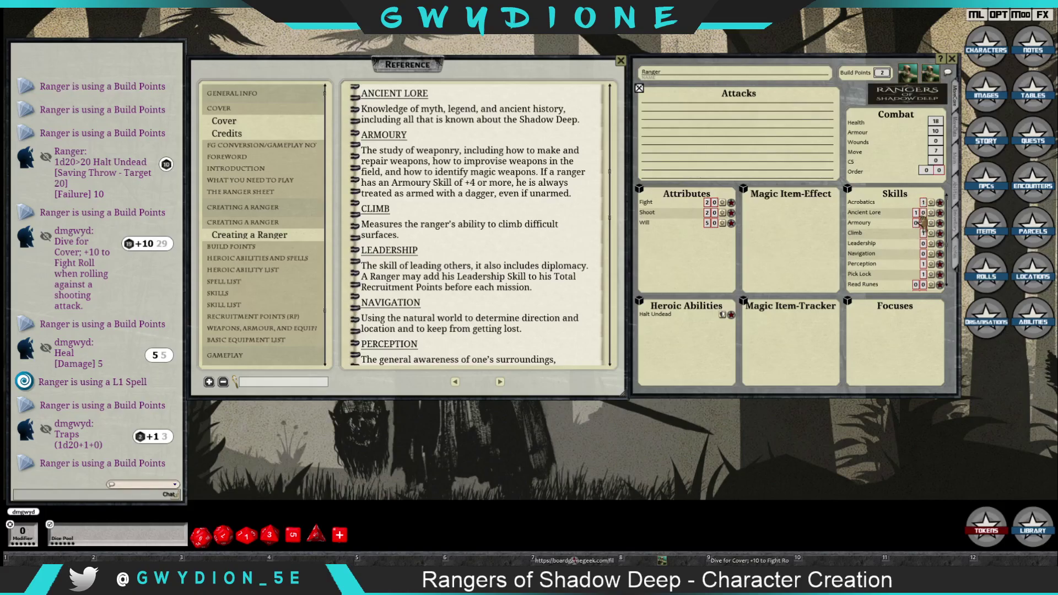
pyautogui.moveTo(916, 212); pyautogui.dragTo(923, 202)
pyautogui.moveTo(930, 232); pyautogui.dragTo(923, 242)
# - Raise the ranger's Perception, Pick Lock, Stealth and Survival skills to 2 and look back over the skill list
pyautogui.scroll(-2, 929, 241)
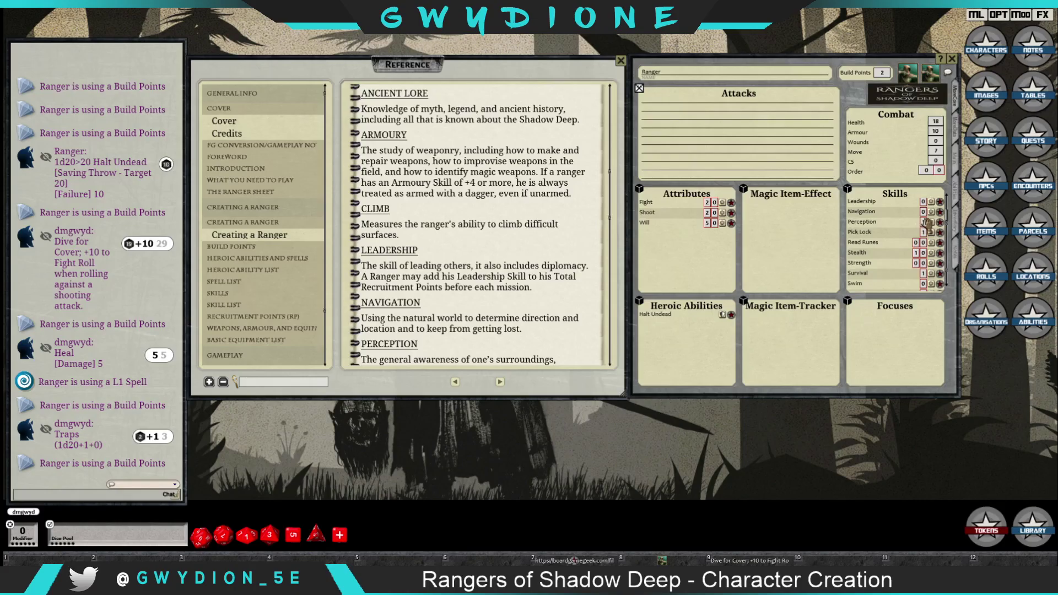
pyautogui.moveTo(926, 222); pyautogui.dragTo(918, 249)
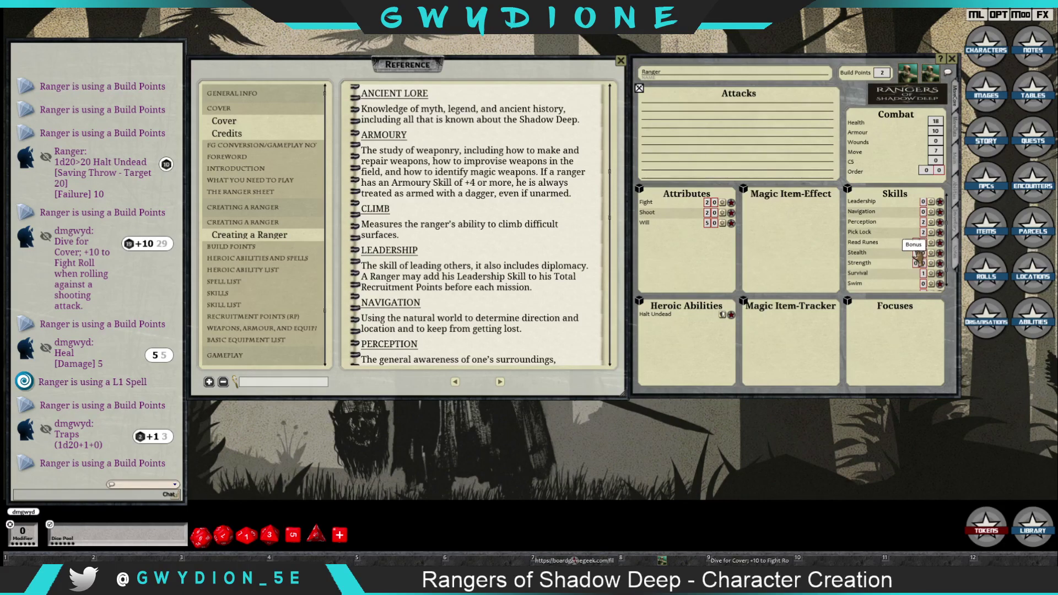
pyautogui.scroll(-2, 919, 254)
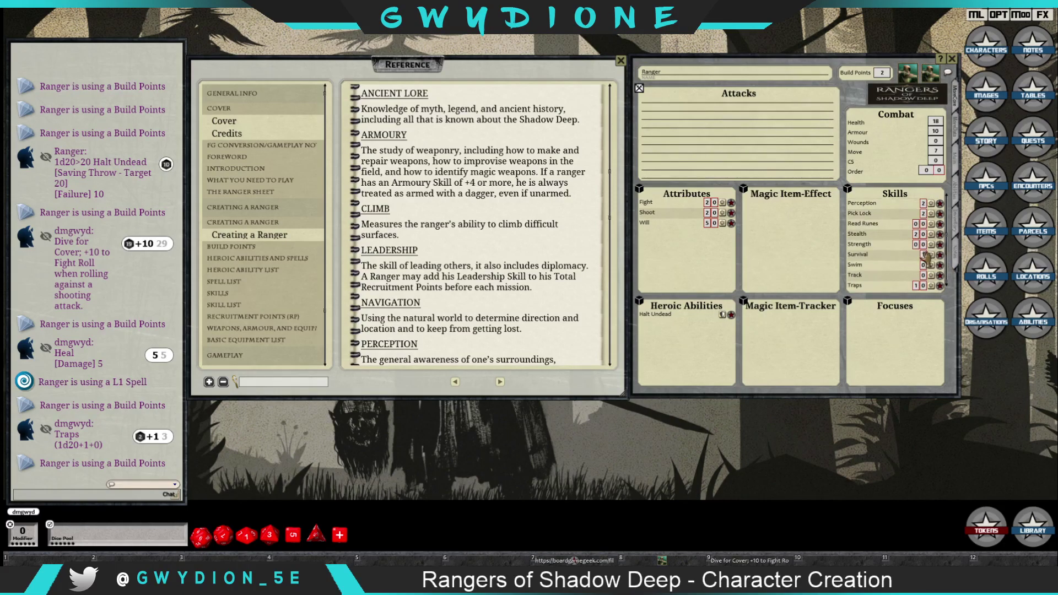
pyautogui.moveTo(927, 255); pyautogui.dragTo(927, 247)
pyautogui.scroll(3, 864, 251)
pyautogui.scroll(-1, 864, 250)
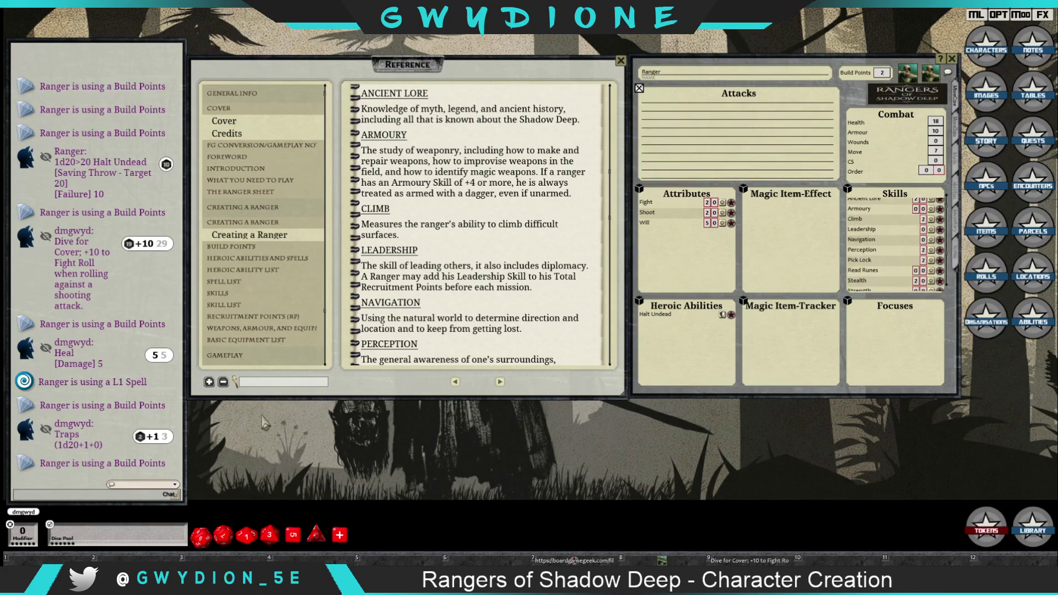
# - Consult the Recruitment Points (RP) page and spend the ranger's last two Build Points on recruitment
pyautogui.scroll(-4, 388, 305)
pyautogui.click(500, 382)
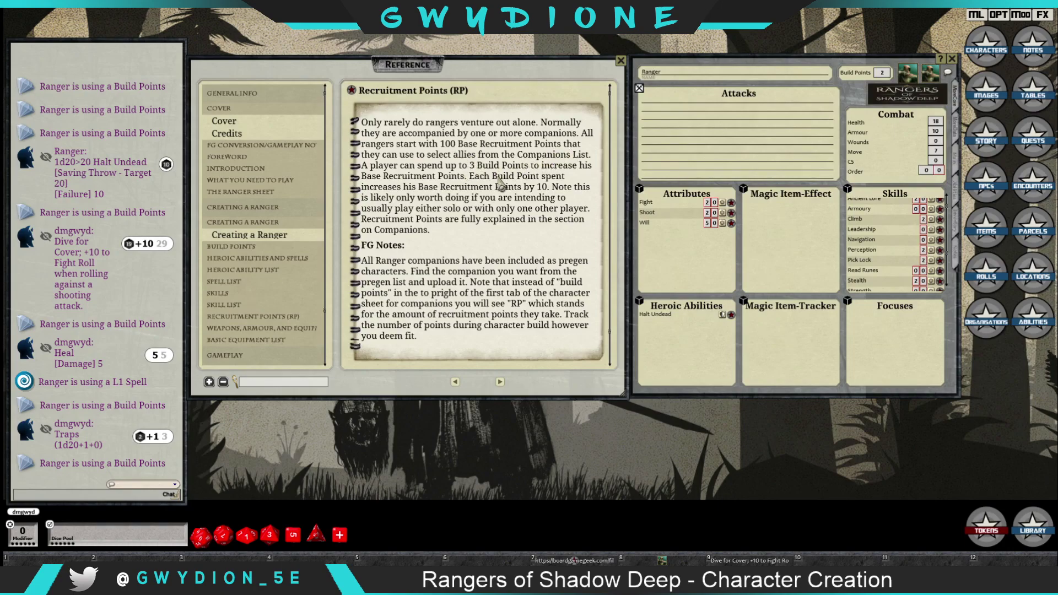
pyautogui.scroll(-1, 496, 196)
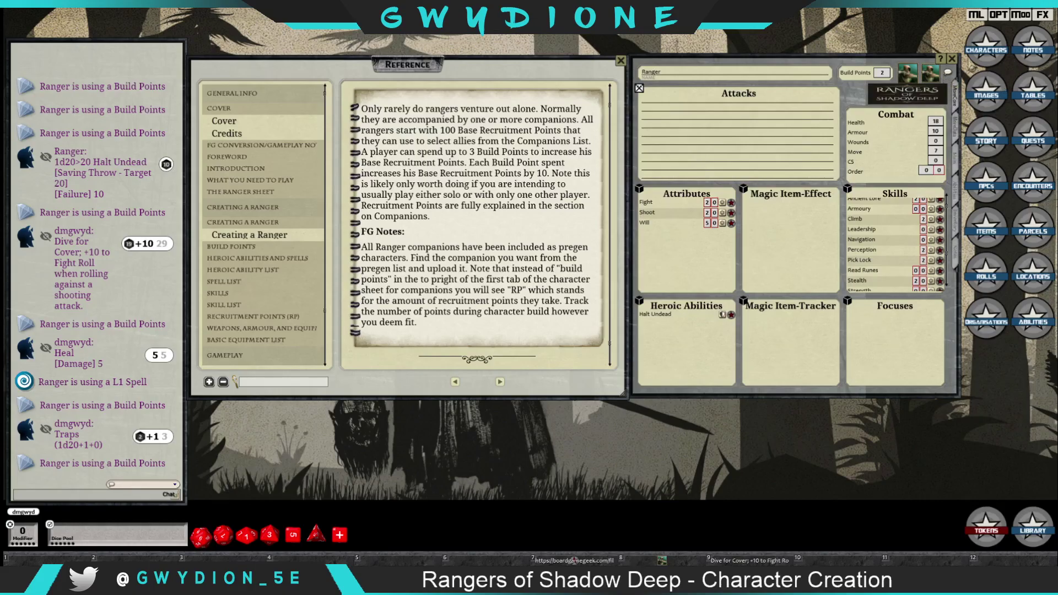
pyautogui.doubleClick(881, 74)
pyautogui.doubleClick(882, 74)
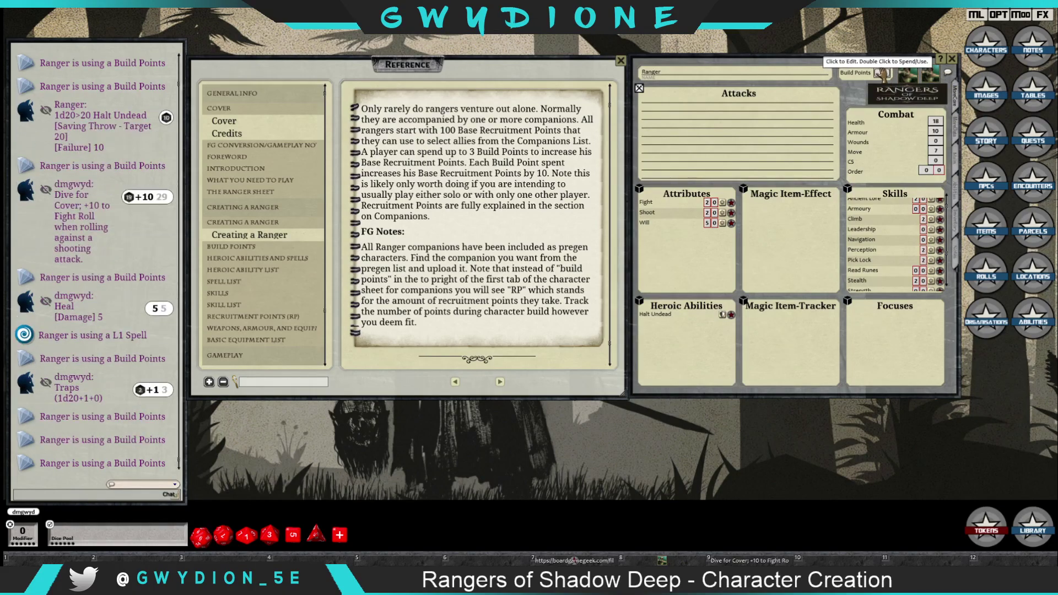
# - Open the Game Notes entry and change the companions line to "Companions - 120"
pyautogui.click(1033, 48)
pyautogui.click(449, 211)
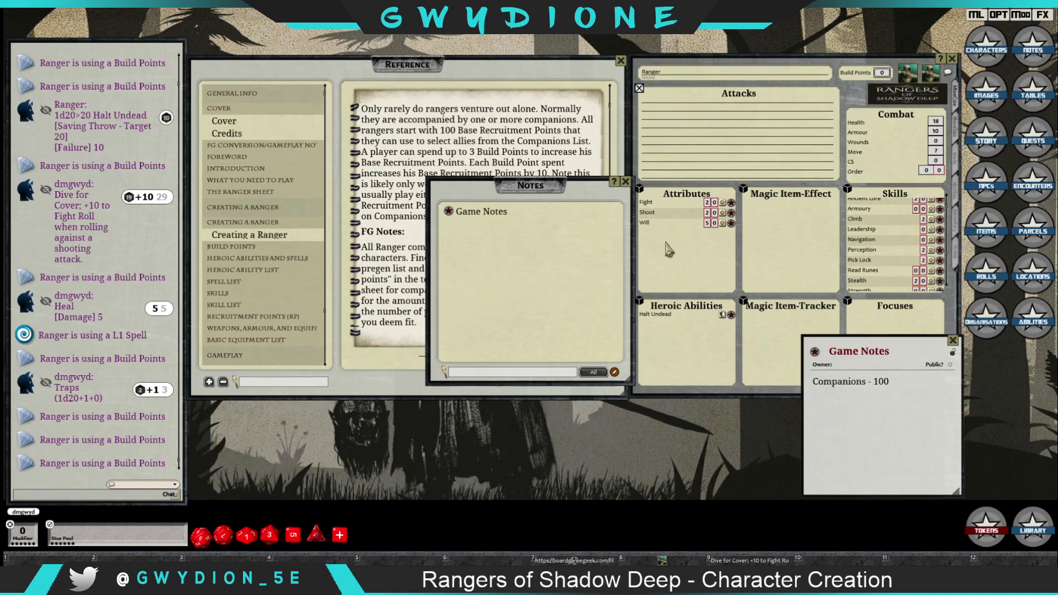
pyautogui.click(625, 181)
pyautogui.click(902, 388)
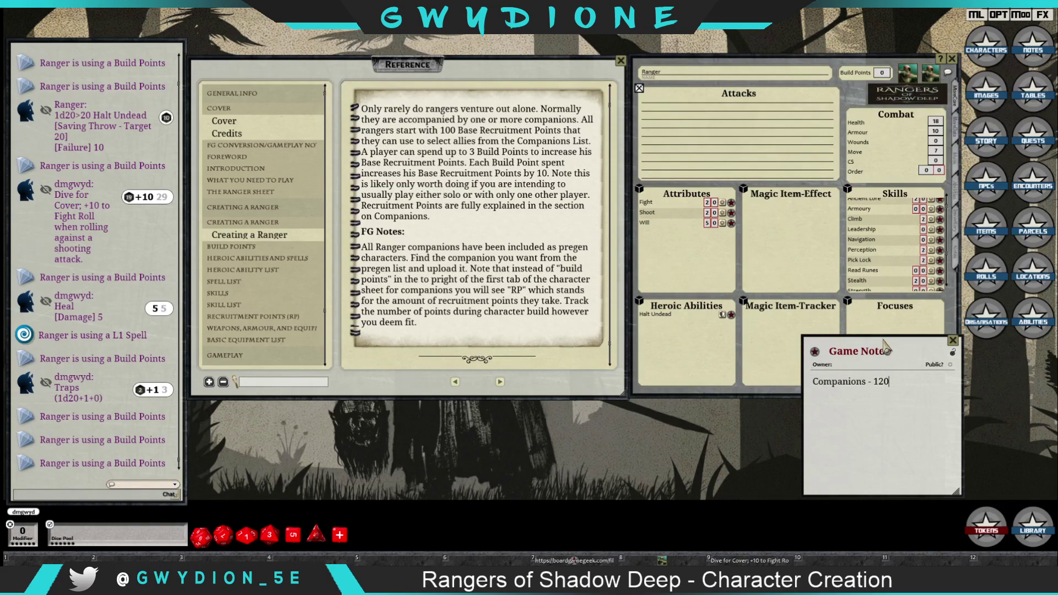
# - Close the Game Notes and read the weapons, armour and equipment page of the reference through to its FG Notes
pyautogui.scroll(-1, 460, 186)
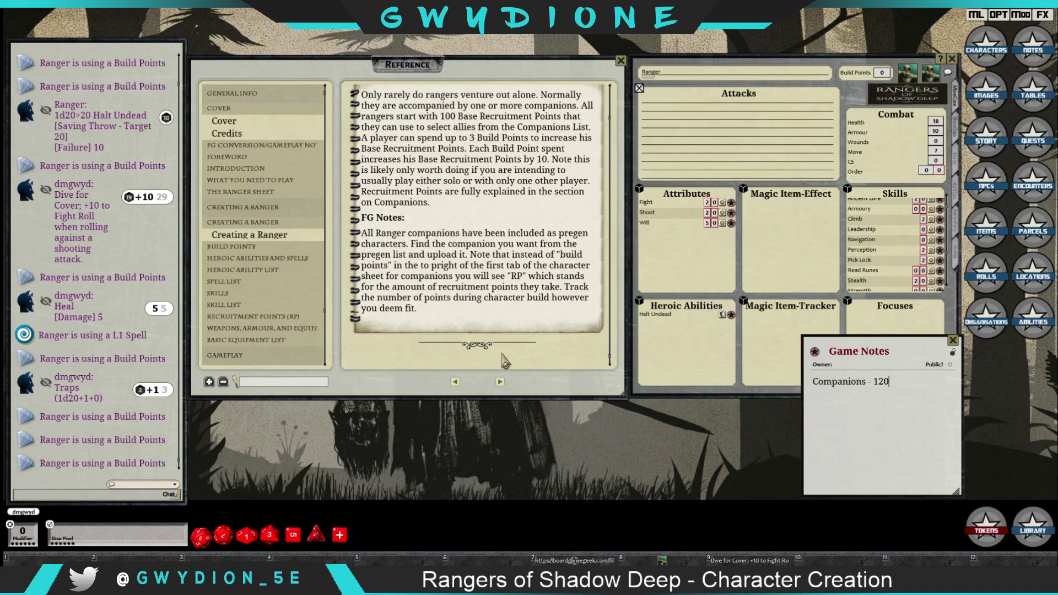
pyautogui.click(499, 381)
pyautogui.scroll(-3, 504, 179)
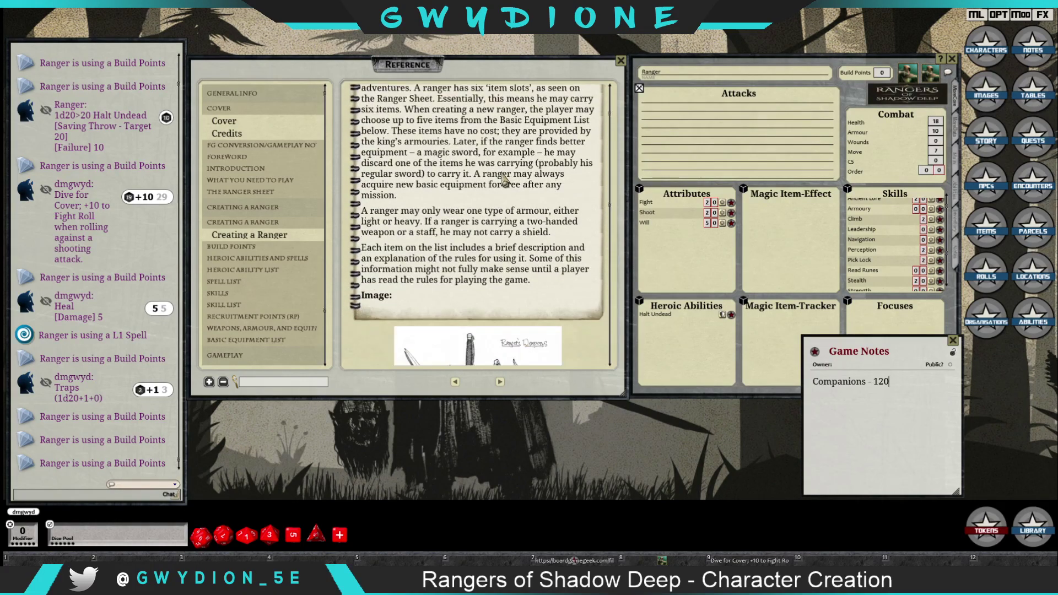
pyautogui.scroll(-10, 503, 179)
pyautogui.scroll(8, 492, 186)
pyautogui.scroll(-4, 492, 186)
pyautogui.scroll(5, 492, 186)
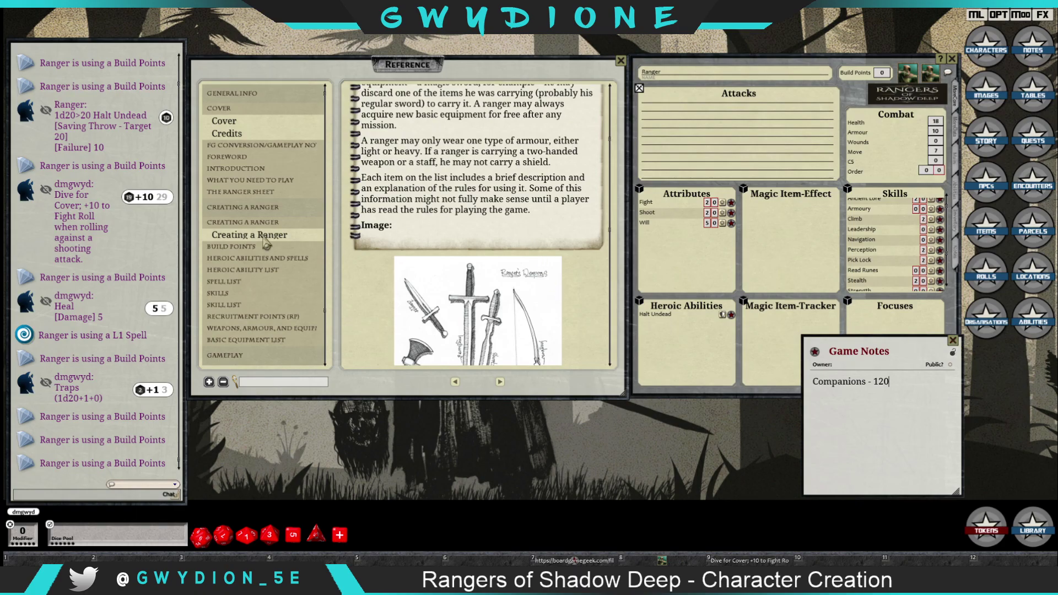
pyautogui.scroll(-5, 418, 162)
pyautogui.scroll(-4, 474, 241)
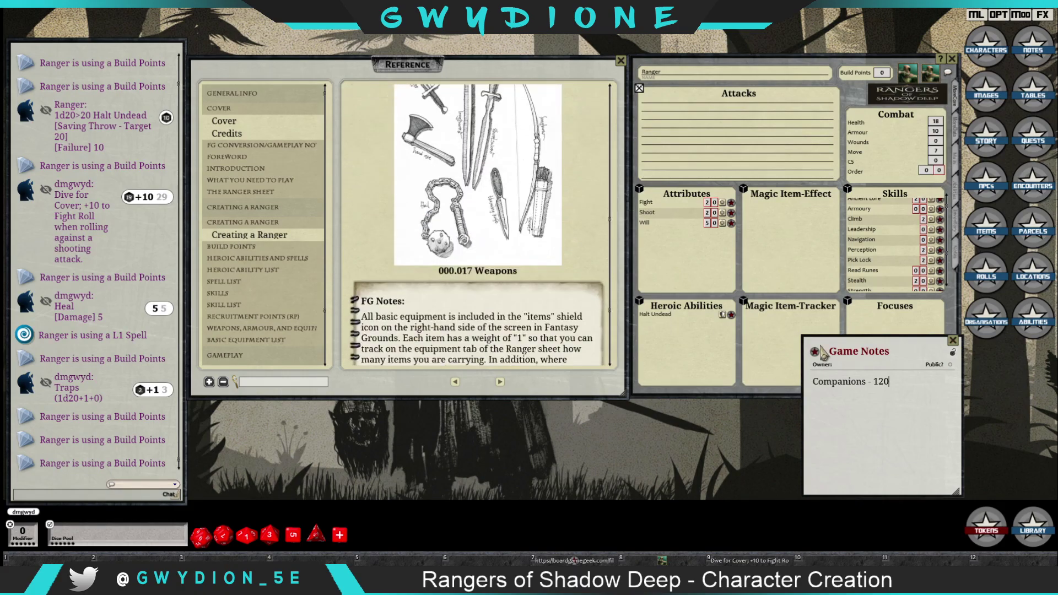
pyautogui.click(953, 340)
pyautogui.scroll(-5, 473, 214)
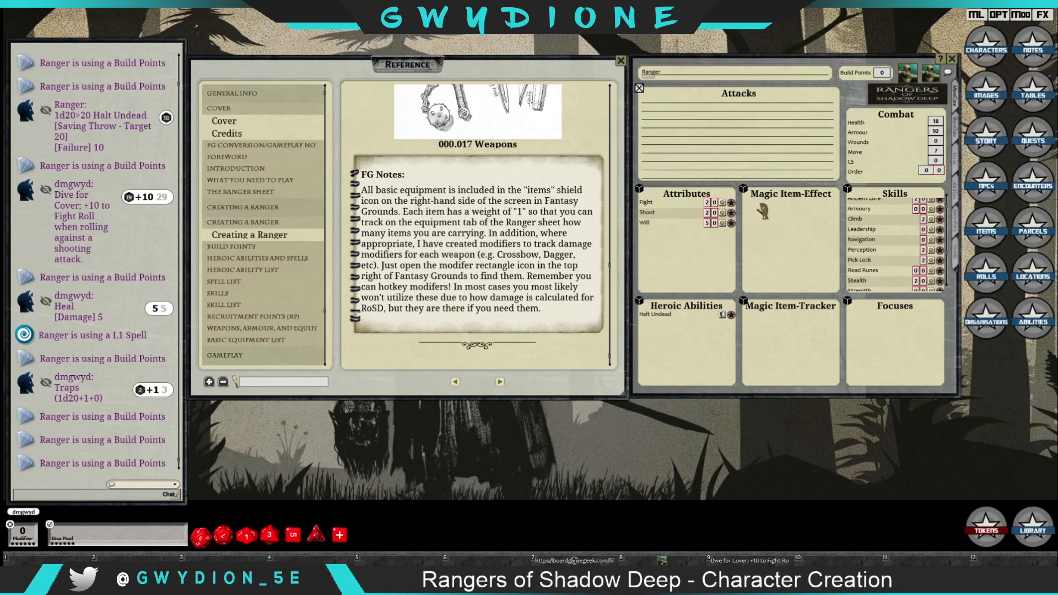
# - Open the item list below the ranger's attributes and filter it to the Equipment group
pyautogui.click(986, 225)
pyautogui.moveTo(826, 141); pyautogui.dragTo(817, 313)
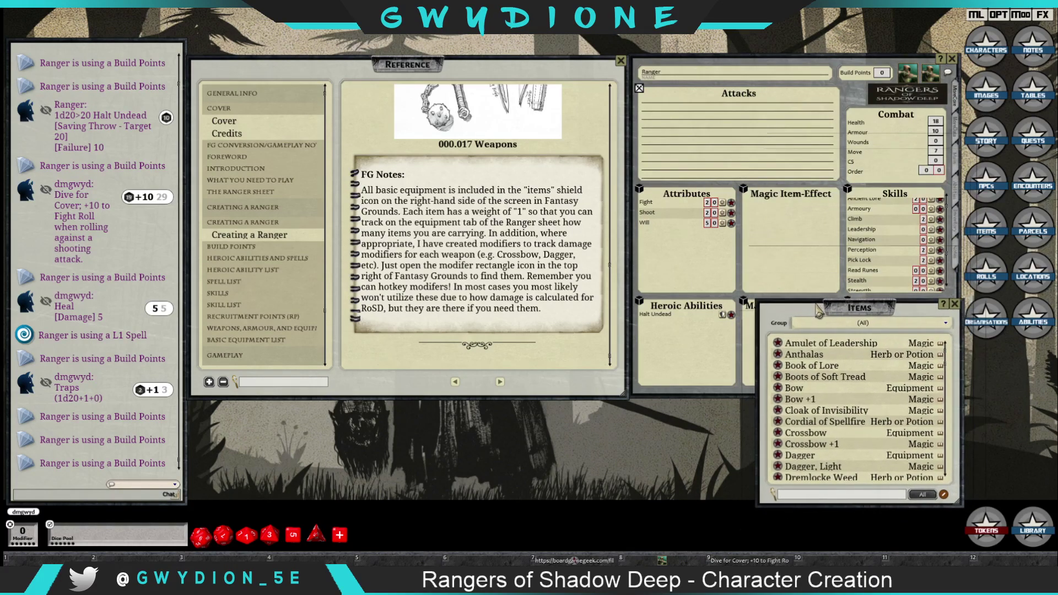
pyautogui.click(851, 325)
pyautogui.click(845, 348)
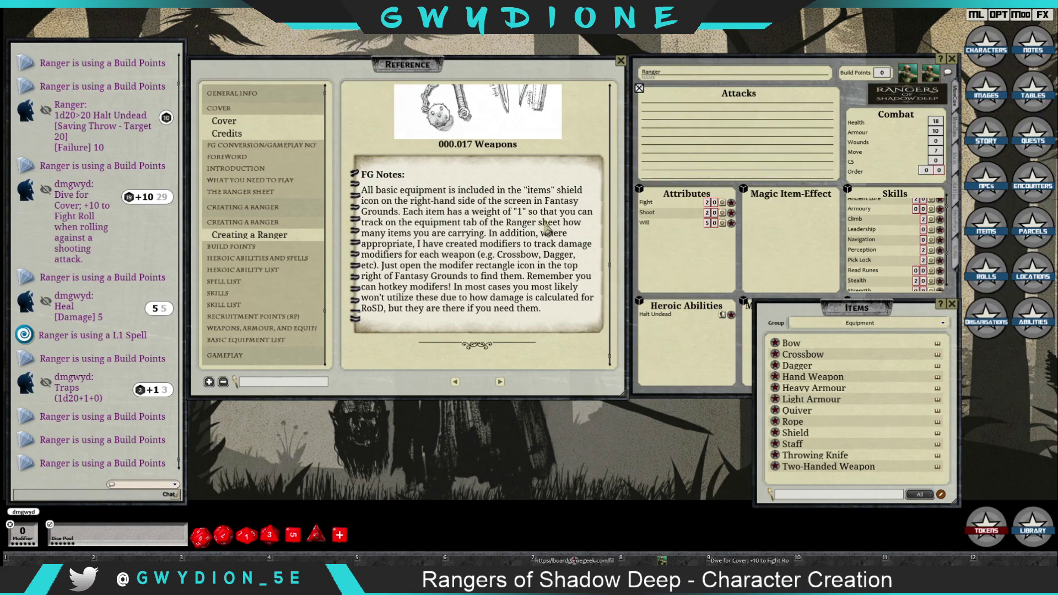
# - Reread the rules on item slots, starting equipment, armour and shields, and the FG Notes on item weight
pyautogui.scroll(10, 546, 226)
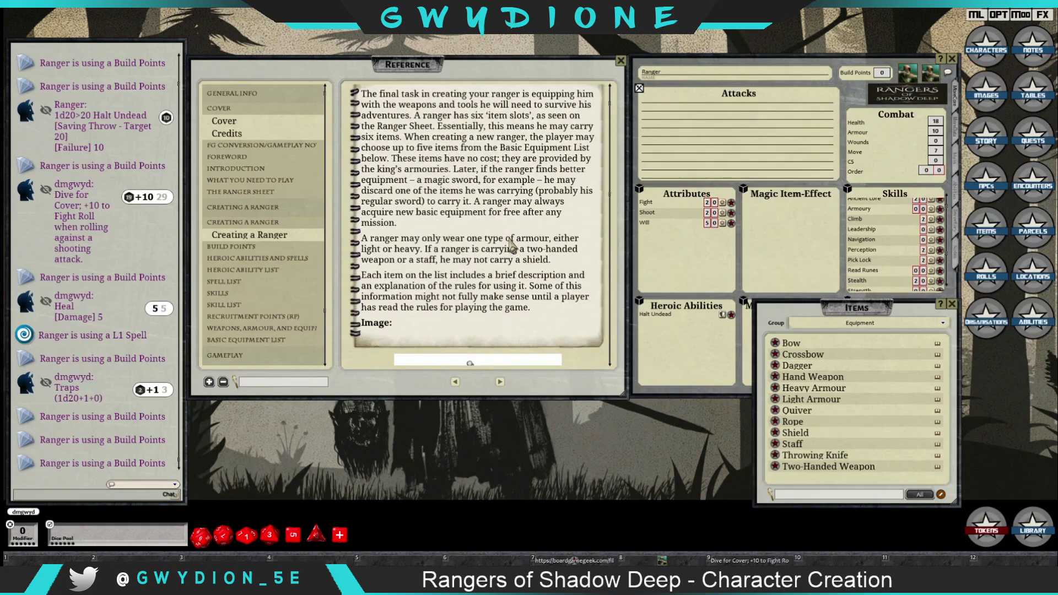
pyautogui.scroll(1, 512, 245)
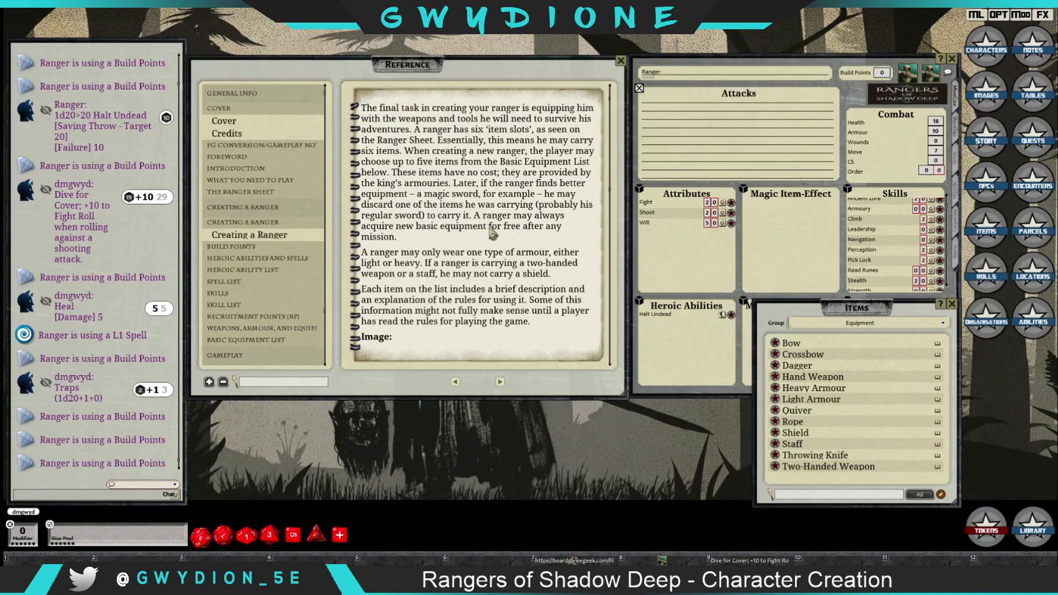
pyautogui.scroll(-1, 493, 243)
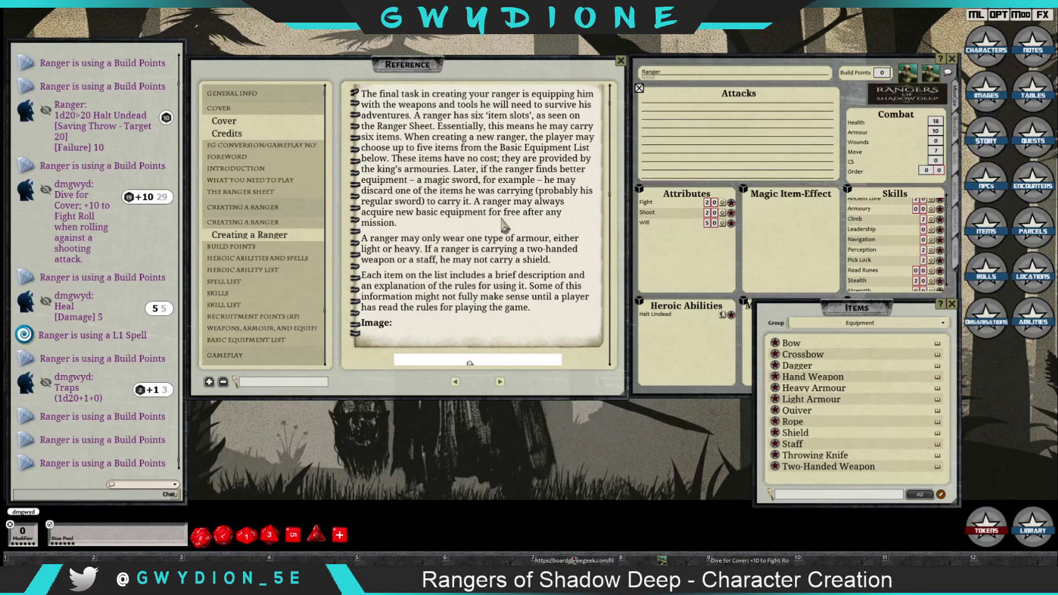
pyautogui.scroll(-1, 506, 231)
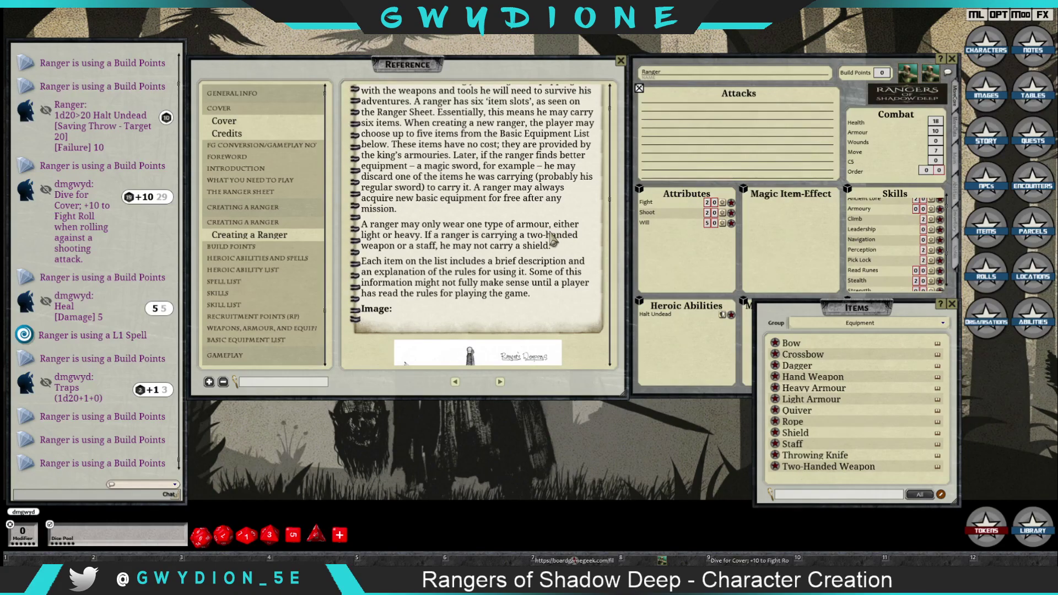
pyautogui.scroll(-1, 551, 238)
pyautogui.scroll(-1, 512, 236)
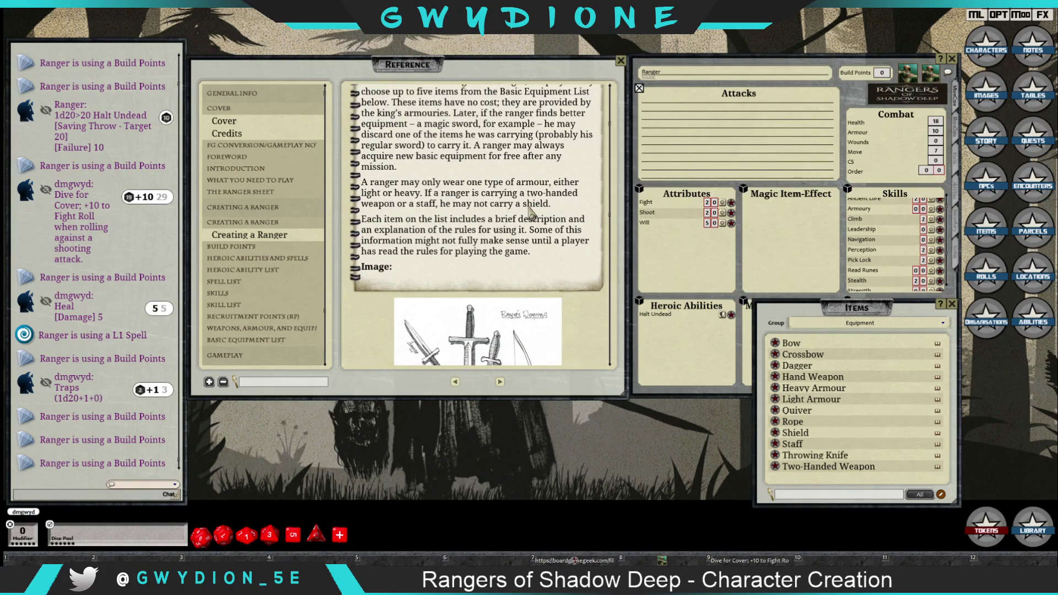
pyautogui.scroll(-10, 530, 212)
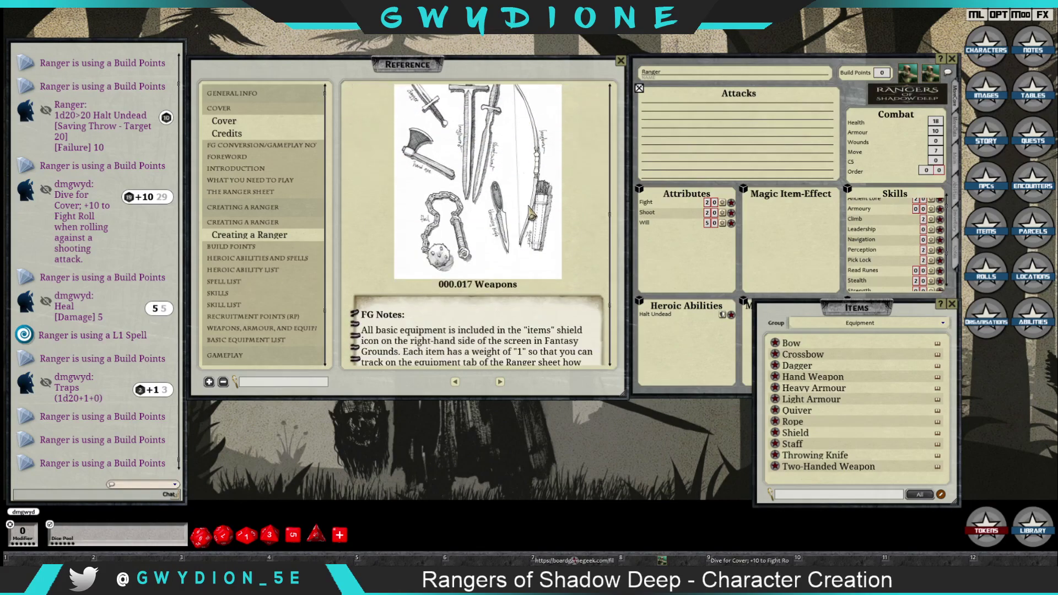
pyautogui.scroll(-5, 531, 214)
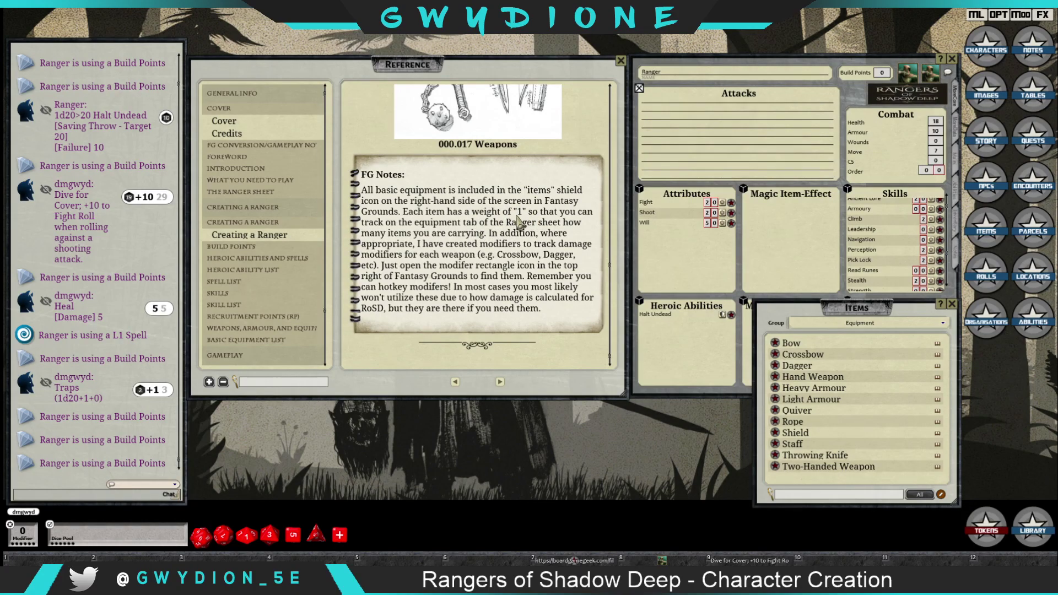
# - Show the ranger's inventory and add a Bow to it from the equipment items
pyautogui.click(957, 227)
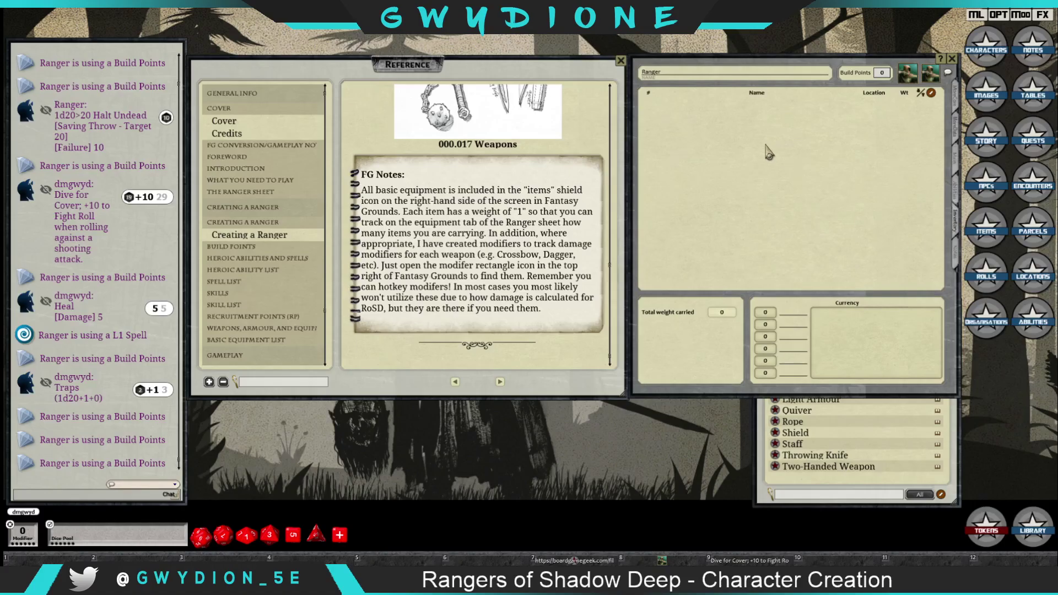
pyautogui.click(855, 494)
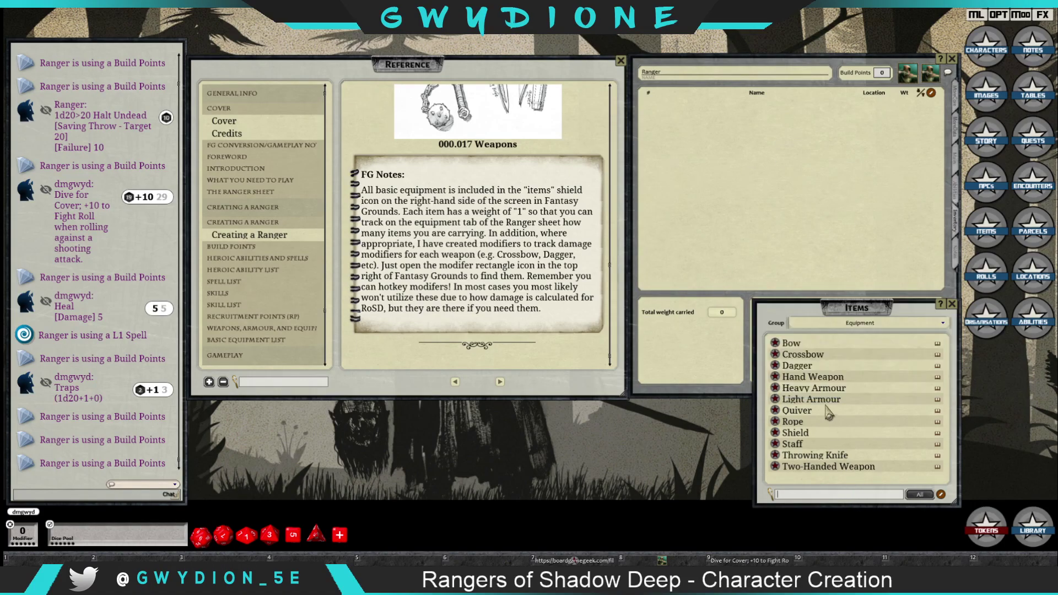
pyautogui.moveTo(775, 343); pyautogui.dragTo(701, 144)
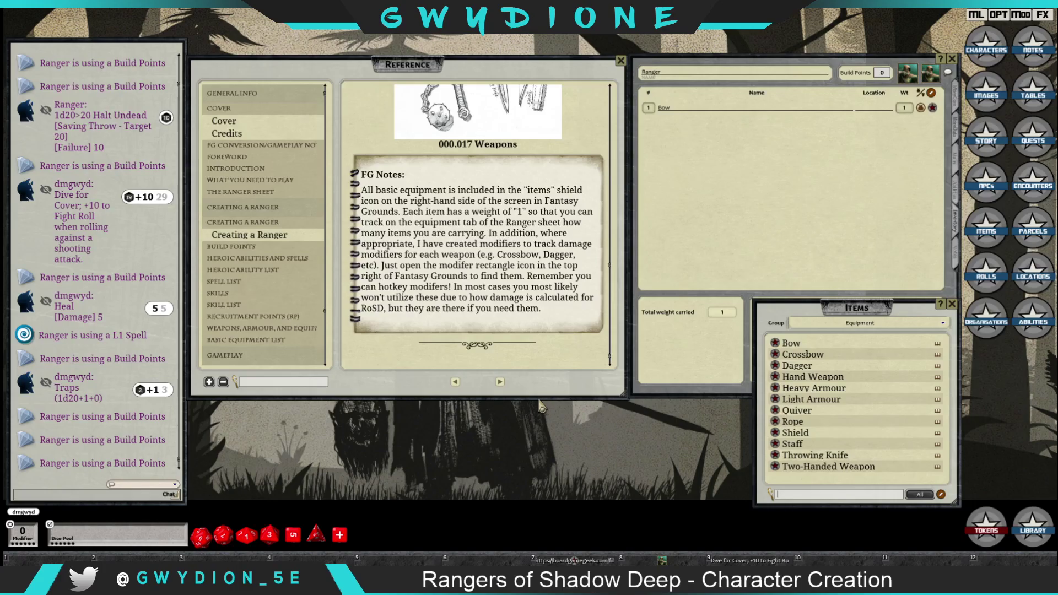
# - Check the Basic Equipment List and the FG Notes on weapon damage, and open the list of modifiers
pyautogui.click(500, 381)
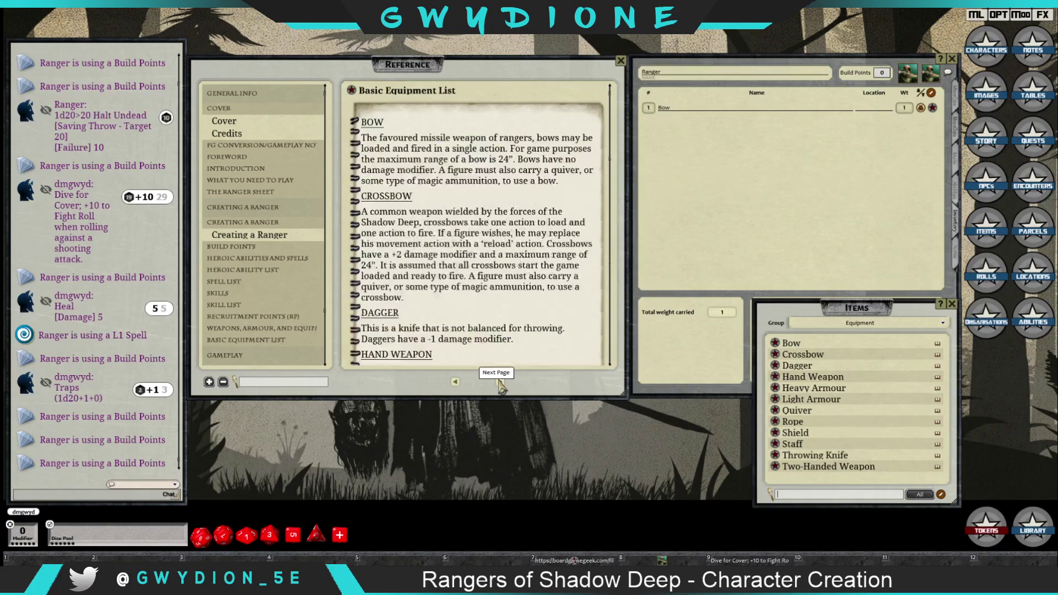
pyautogui.click(455, 381)
pyautogui.scroll(-5, 503, 278)
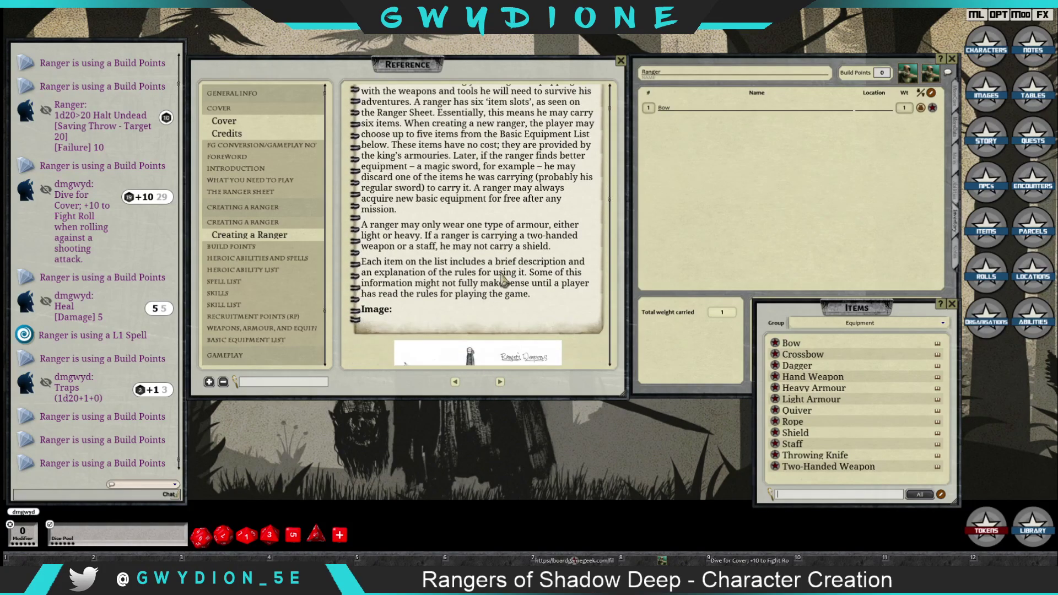
pyautogui.scroll(-4, 527, 255)
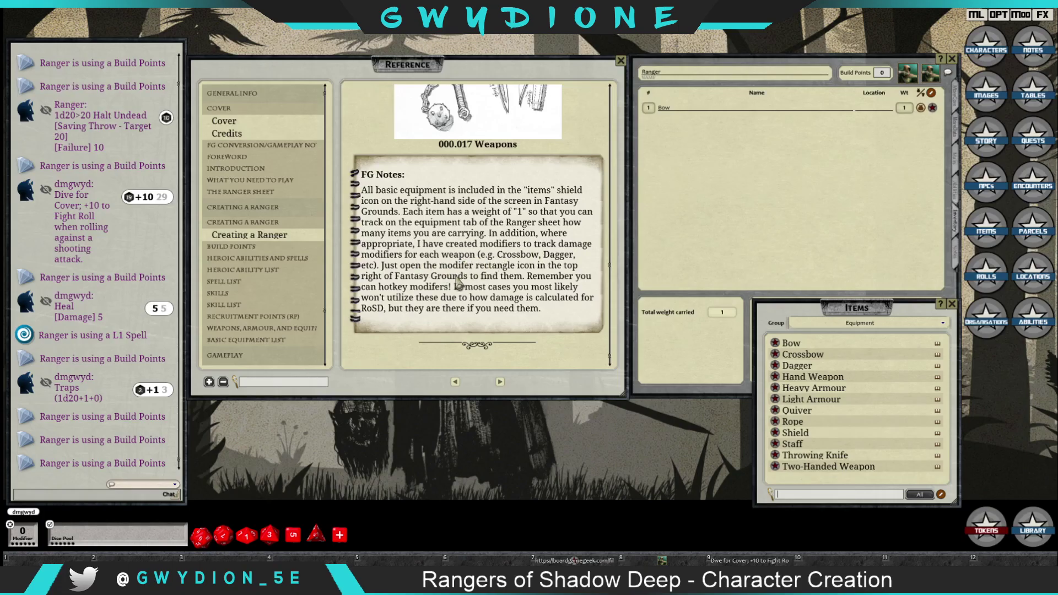
pyautogui.click(1022, 16)
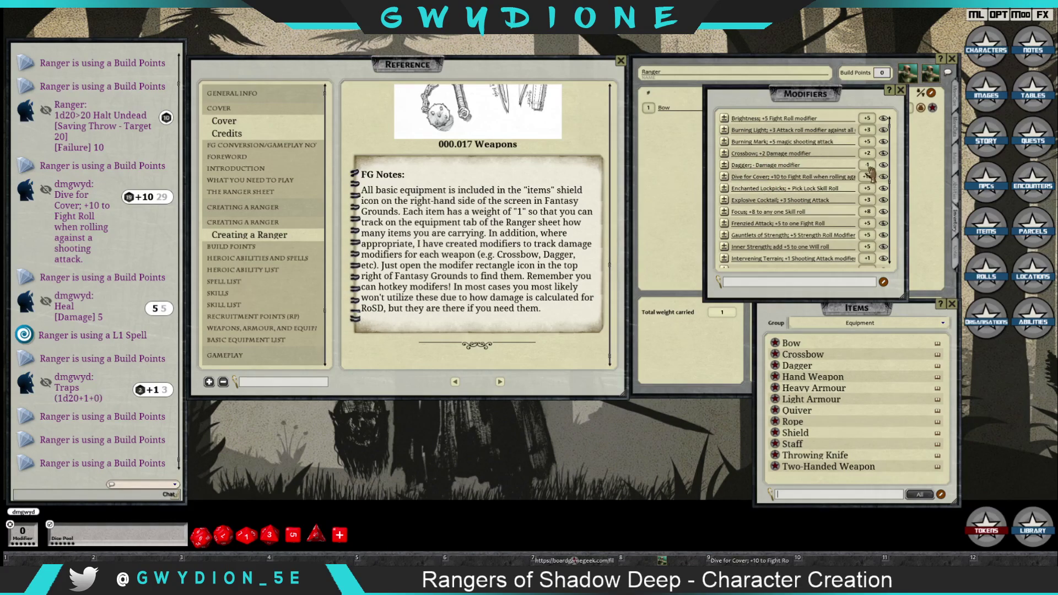
# - Close the modifiers list, turn to the Basic Equipment List, and add a Quiver and Light Armour to the ranger's inventory
pyautogui.click(901, 90)
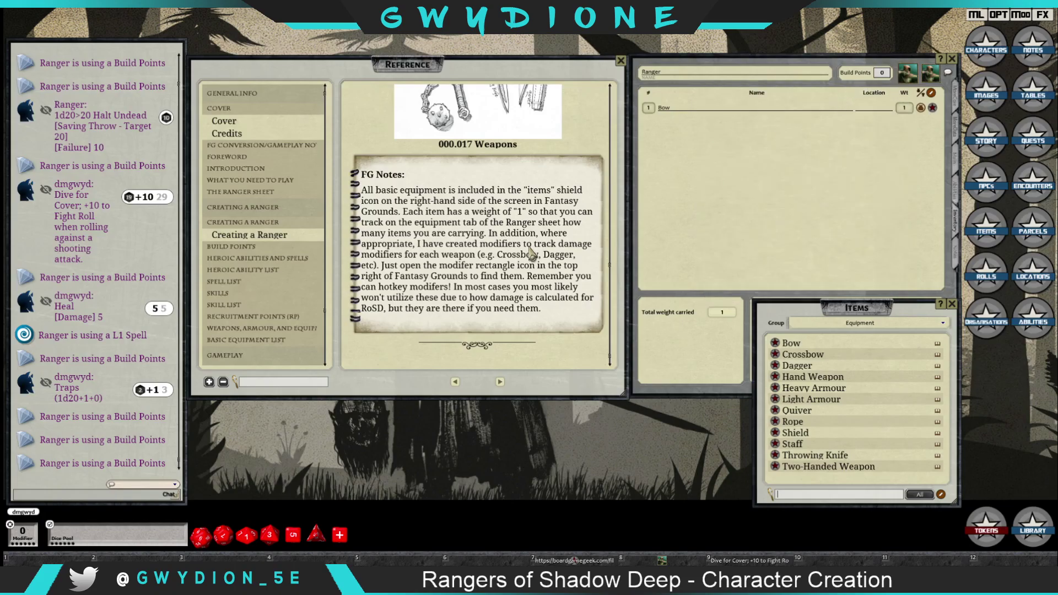
pyautogui.click(498, 384)
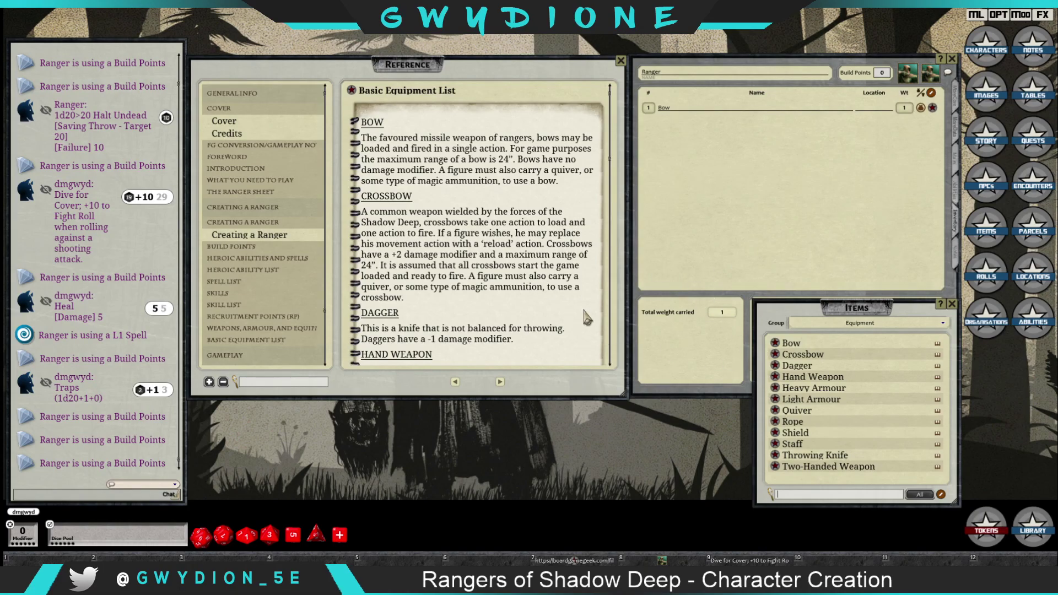
pyautogui.moveTo(775, 412); pyautogui.dragTo(717, 143)
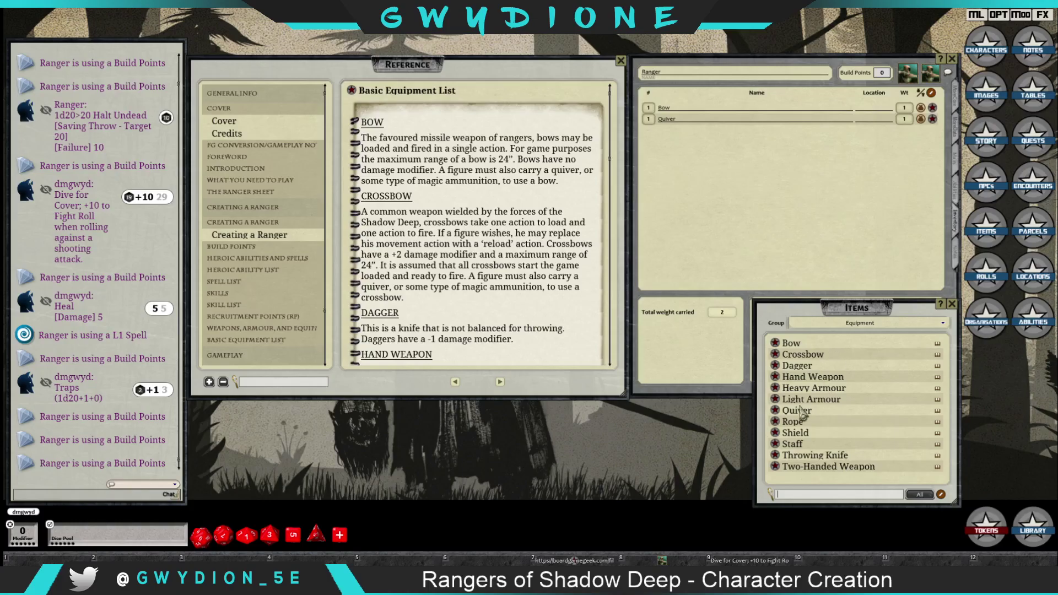
pyautogui.scroll(-5, 438, 306)
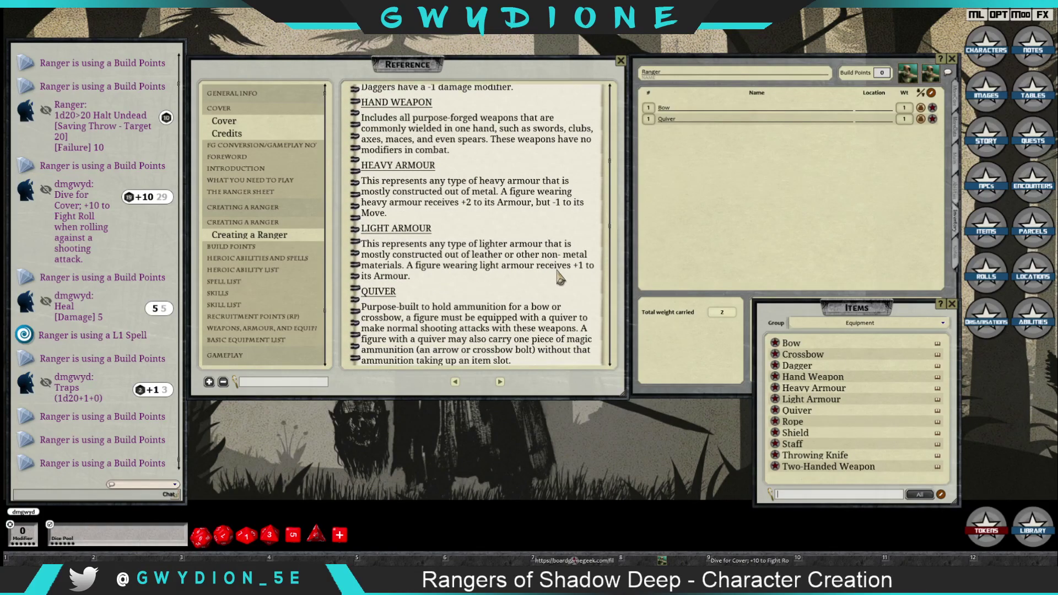
pyautogui.moveTo(779, 406); pyautogui.dragTo(734, 162)
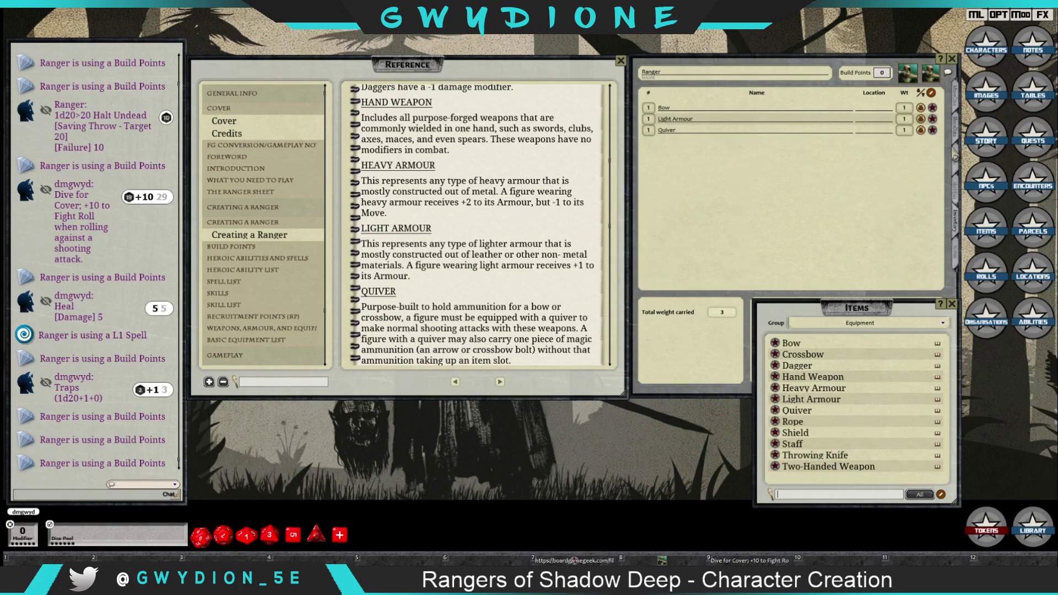
# - Check the inventory Quiver's description, the list of effects and the ranger's main sheet, and return to the inventory
pyautogui.click(932, 130)
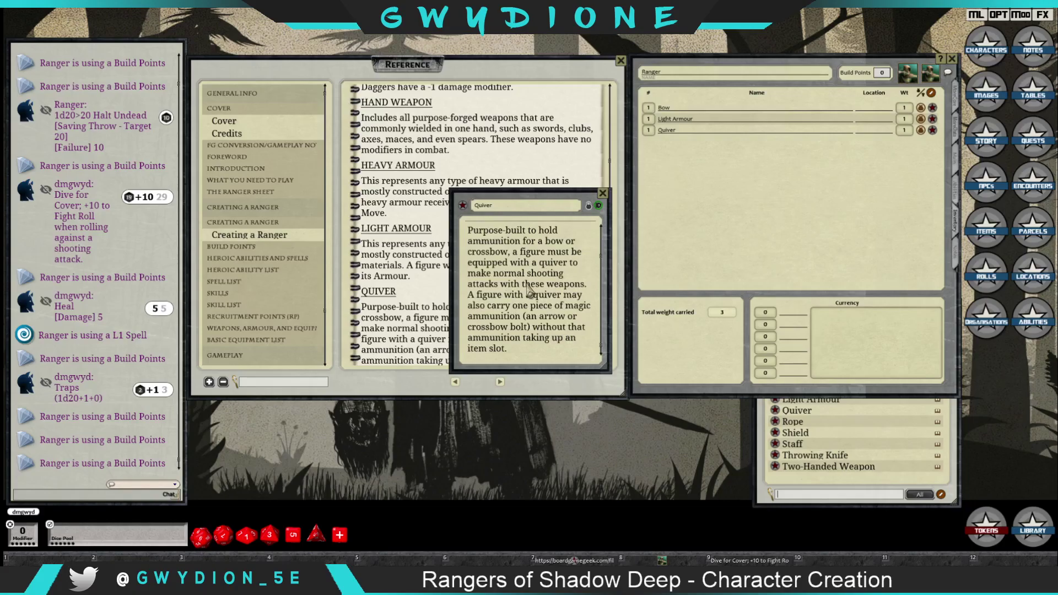
pyautogui.click(603, 194)
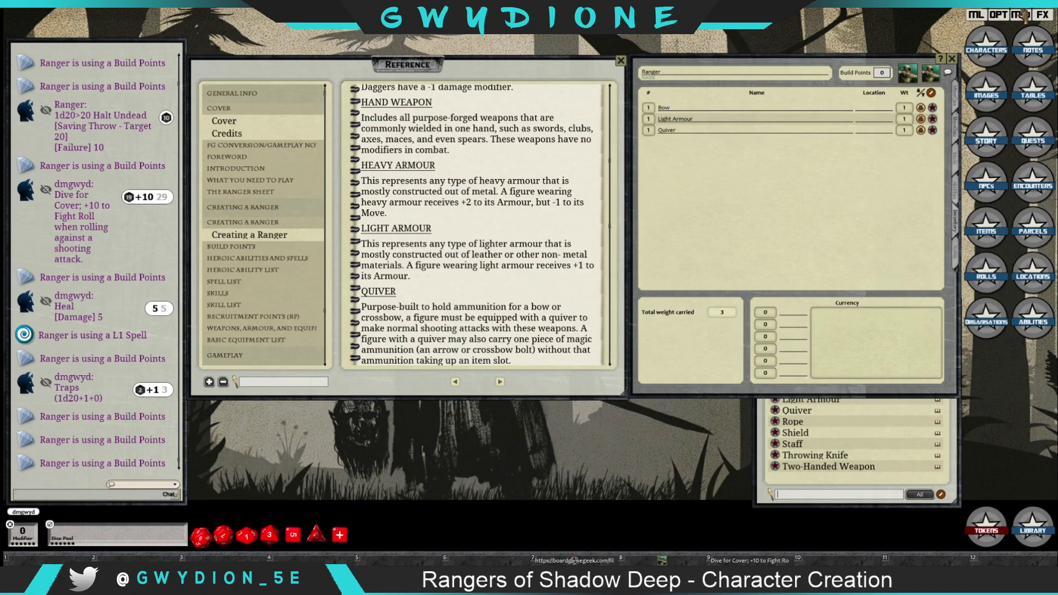
pyautogui.click(1044, 15)
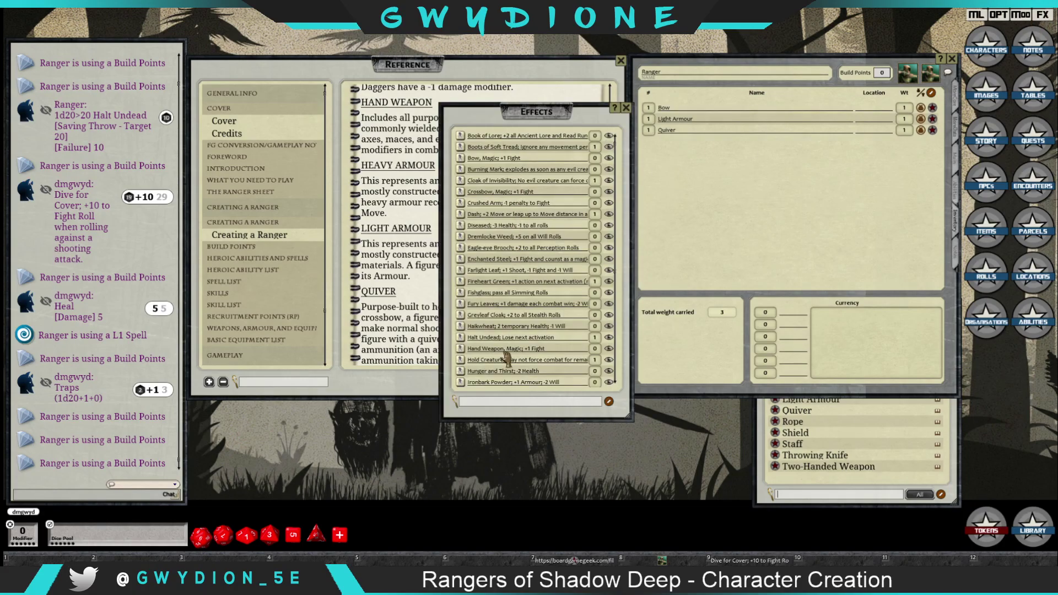
pyautogui.scroll(-3, 507, 359)
pyautogui.scroll(-3, 507, 356)
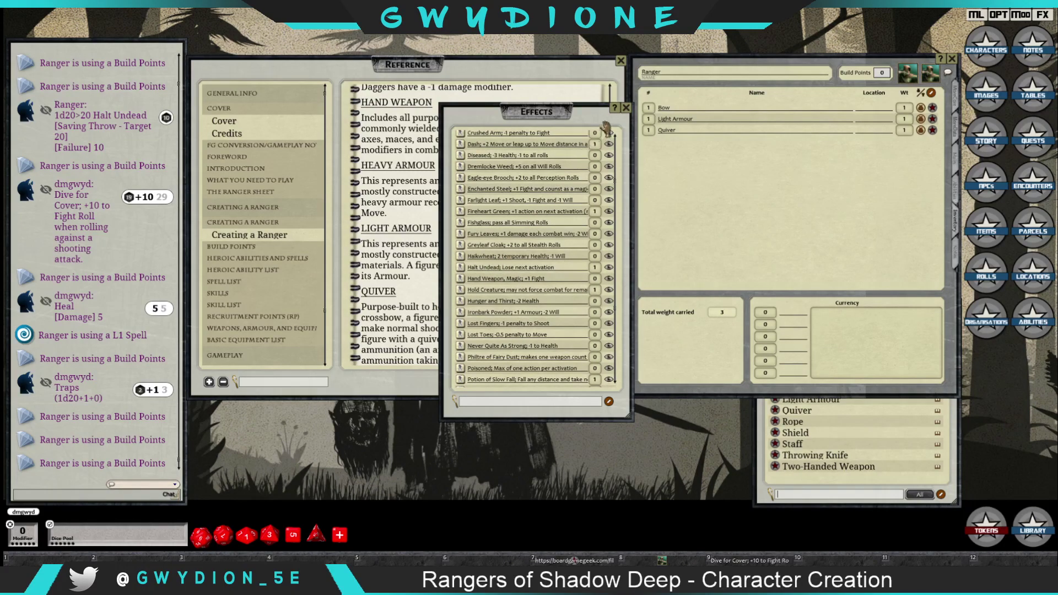
pyautogui.click(625, 107)
pyautogui.click(957, 102)
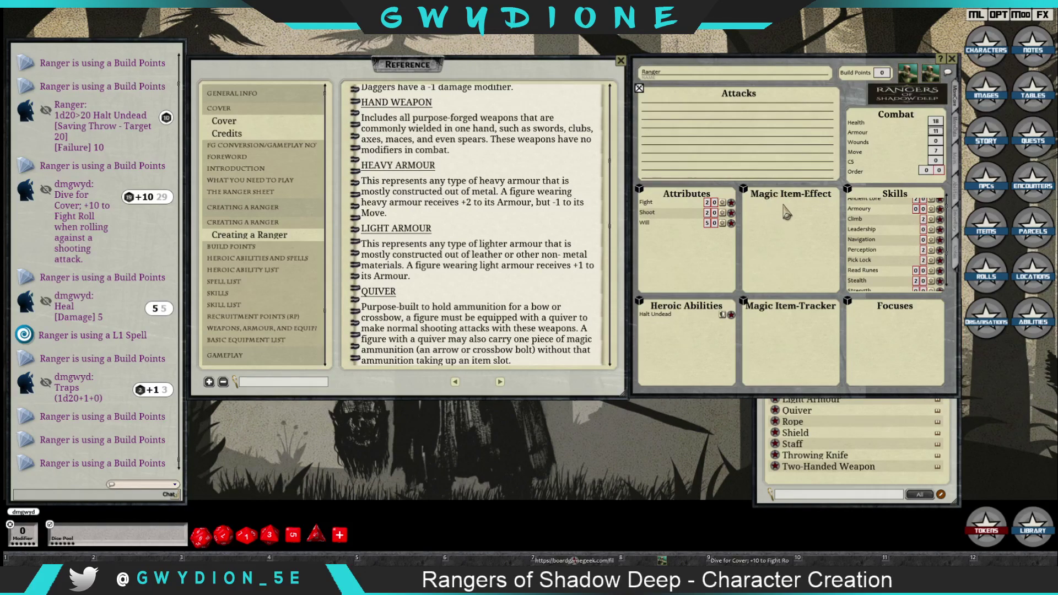
pyautogui.click(958, 225)
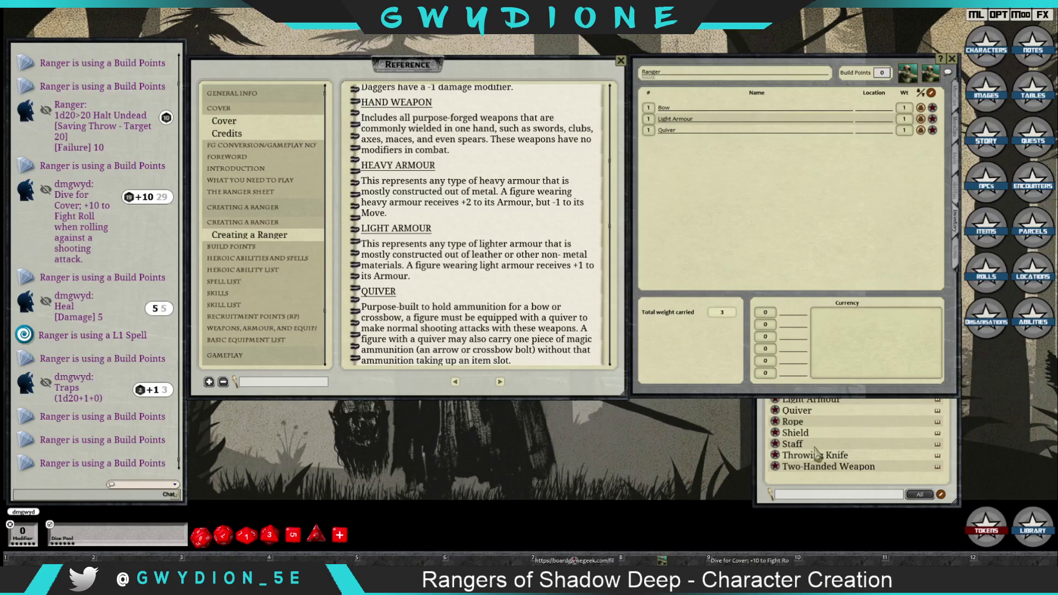
# - Review the remaining Basic Equipment List entries and add a Hand Weapon to the ranger's inventory
pyautogui.click(789, 505)
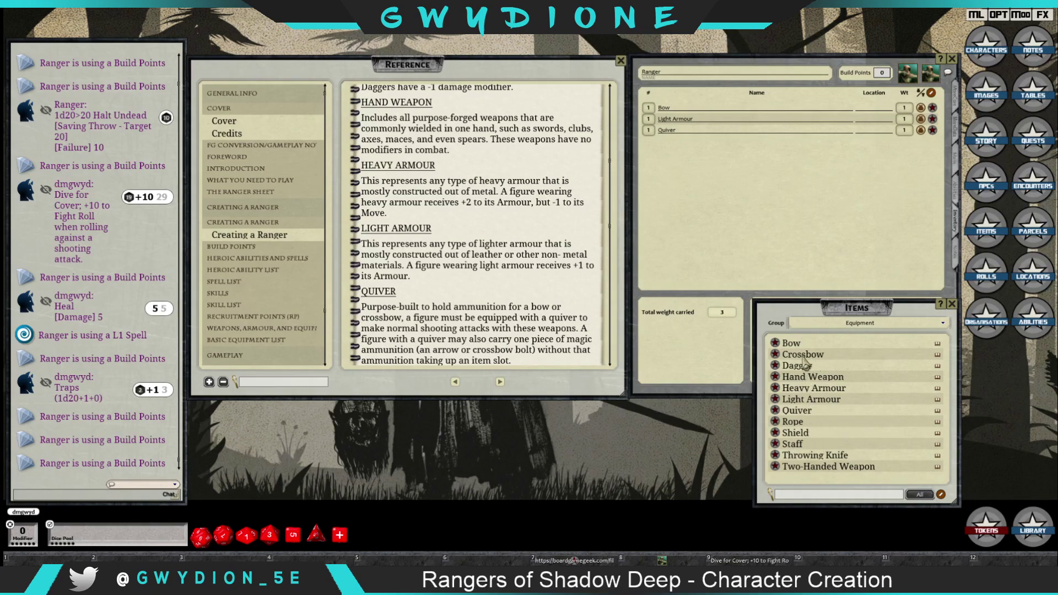
pyautogui.scroll(-5, 453, 274)
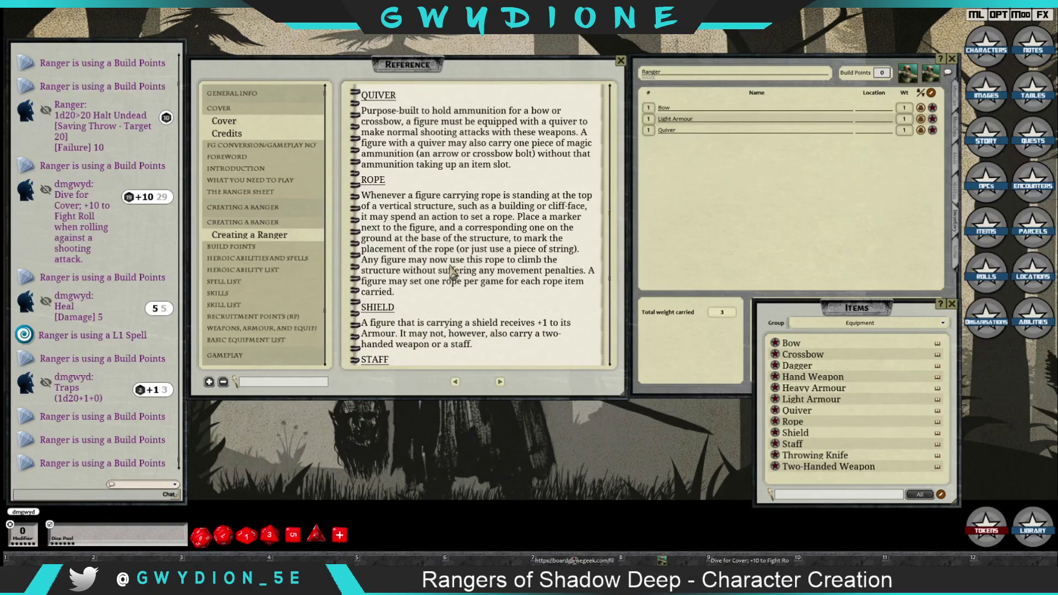
pyautogui.scroll(-1, 400, 317)
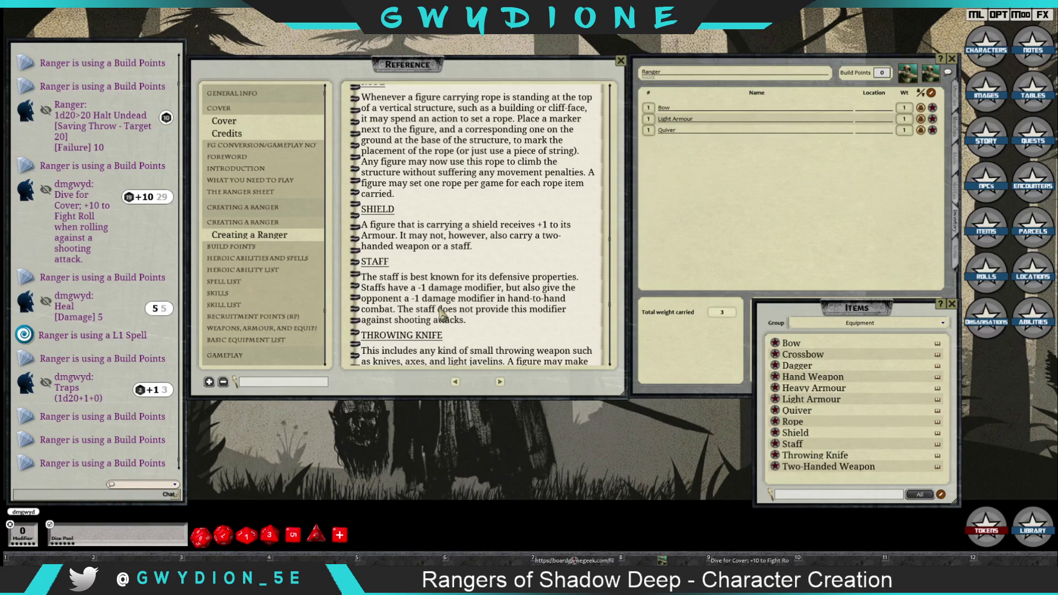
pyautogui.scroll(-4, 477, 295)
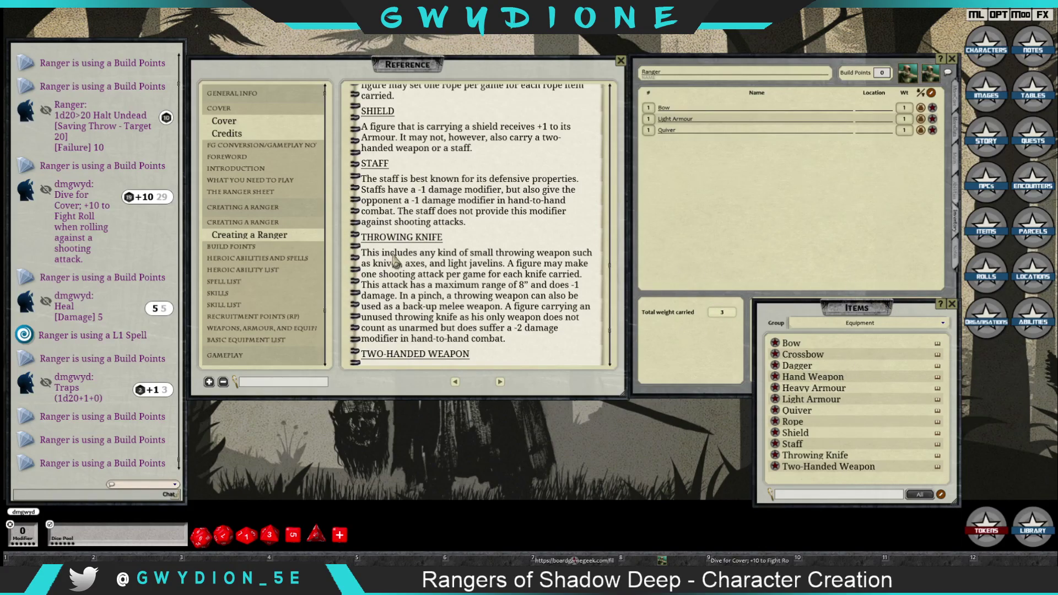
pyautogui.scroll(10, 396, 257)
pyautogui.scroll(3, 397, 258)
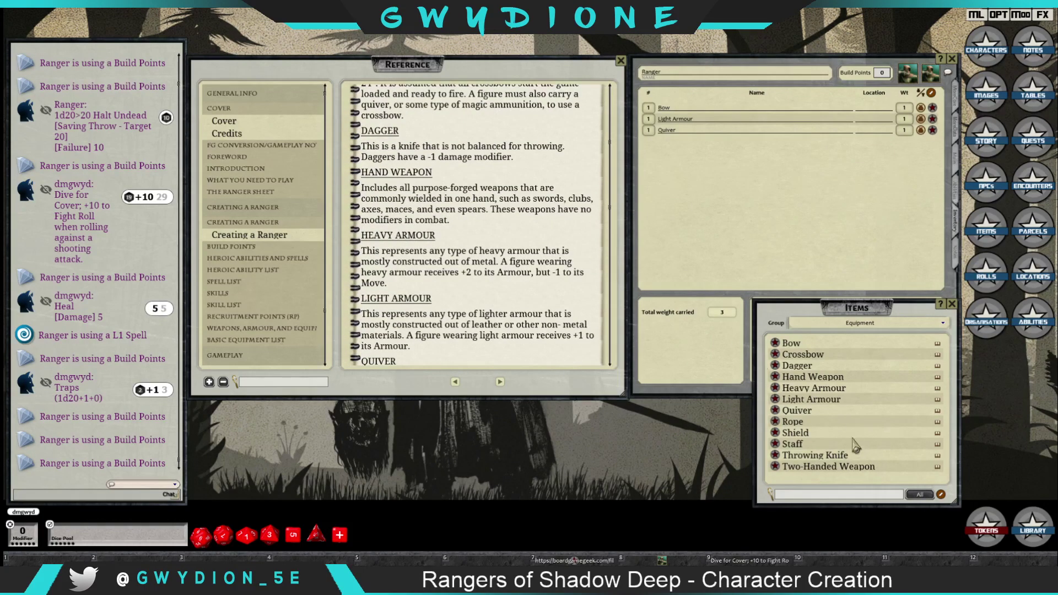
pyautogui.moveTo(775, 379); pyautogui.dragTo(756, 205)
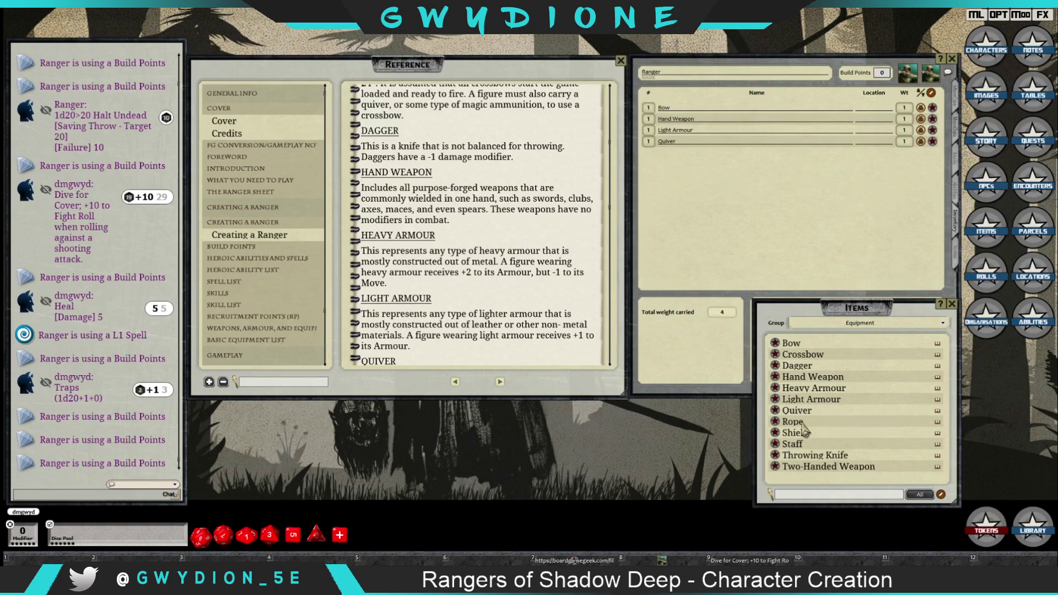
# - Reread the Rope entry, add a Rope to the ranger's inventory and close the item list
pyautogui.scroll(-5, 386, 325)
pyautogui.scroll(-3, 385, 325)
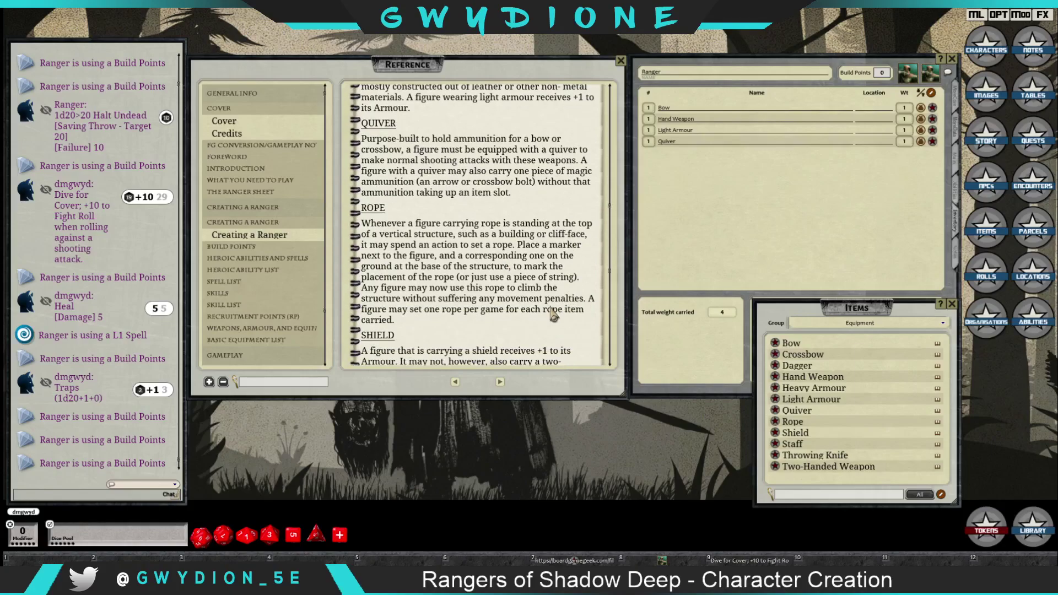
pyautogui.moveTo(780, 424); pyautogui.dragTo(736, 198)
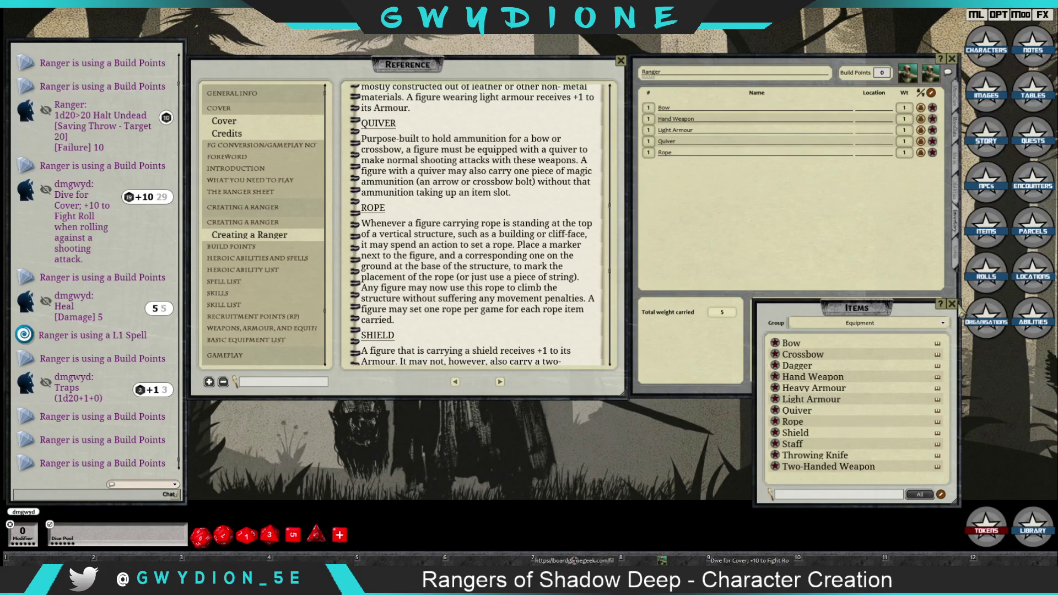
pyautogui.click(952, 303)
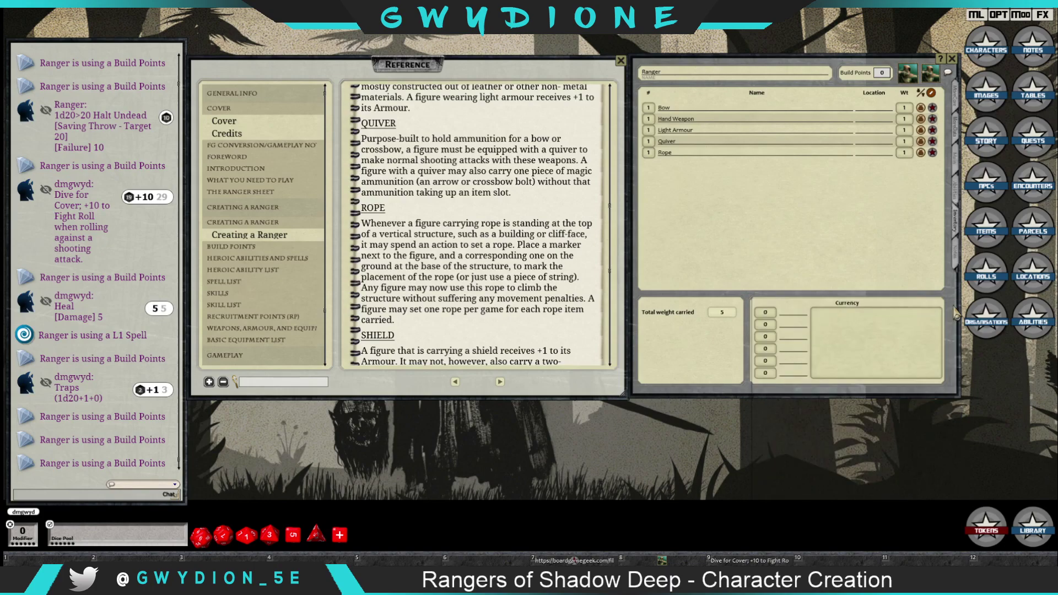
# - Glance at the introduction to gameplay and open the Companions page in the reference book's Companions chapter
pyautogui.click(500, 382)
pyautogui.scroll(-1, 482, 285)
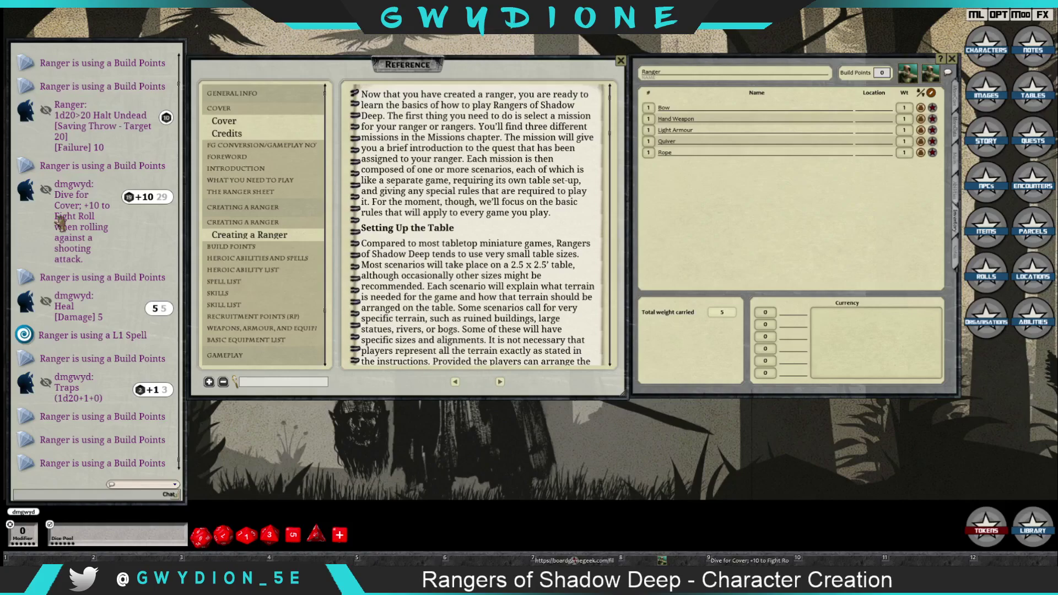
pyautogui.scroll(-2, 282, 262)
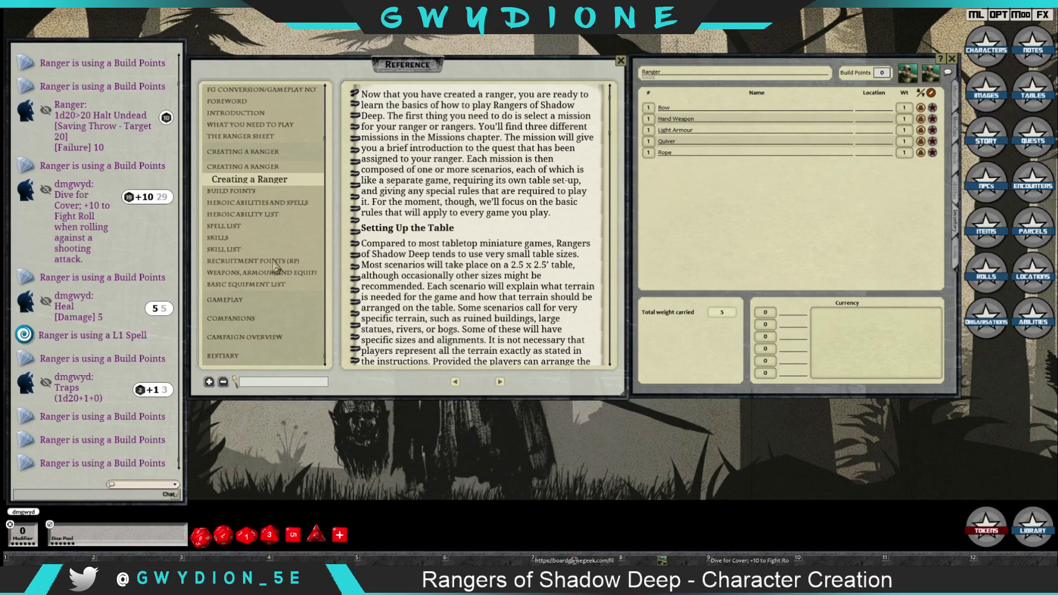
pyautogui.click(241, 326)
pyautogui.scroll(-1, 280, 267)
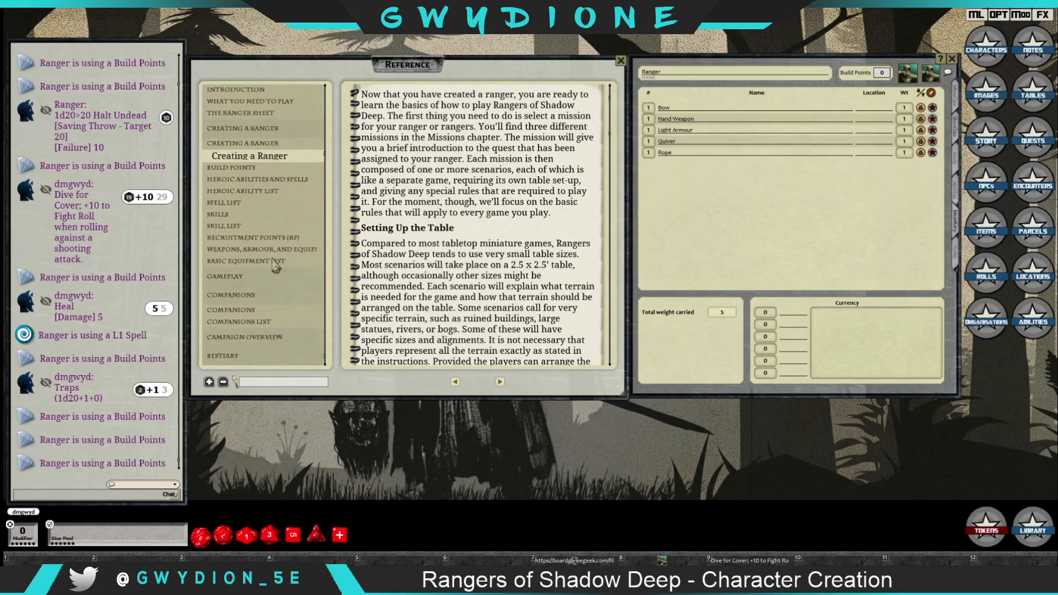
pyautogui.click(238, 312)
# - Read the companion rules on Recruitment Points, Leadership, equipment, animal companions and the Skill bonus, and turn to the Companions List
pyautogui.scroll(-3, 502, 190)
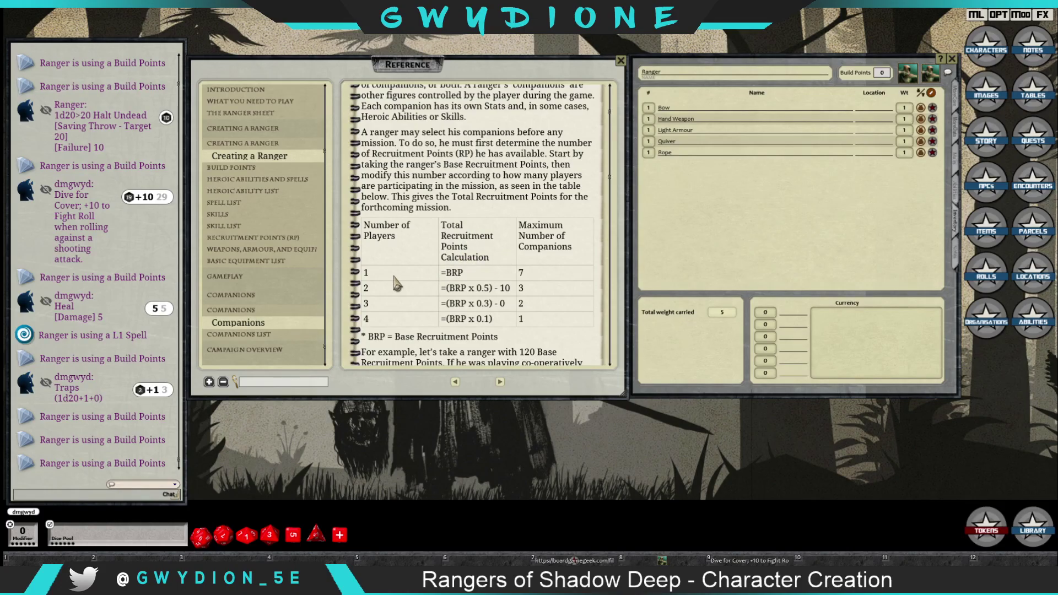
pyautogui.scroll(2, 449, 265)
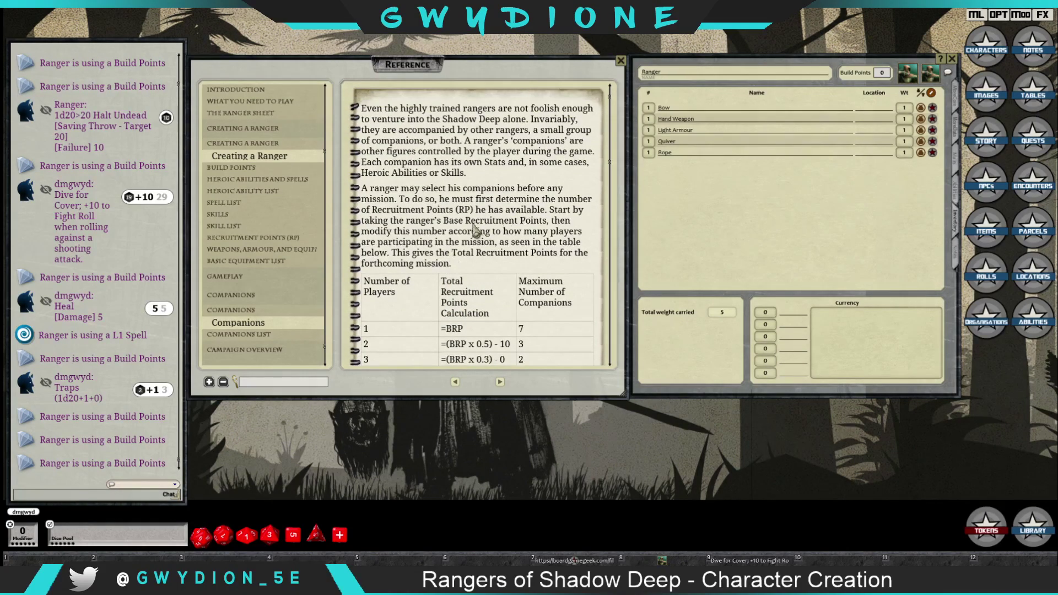
pyautogui.scroll(-3, 483, 216)
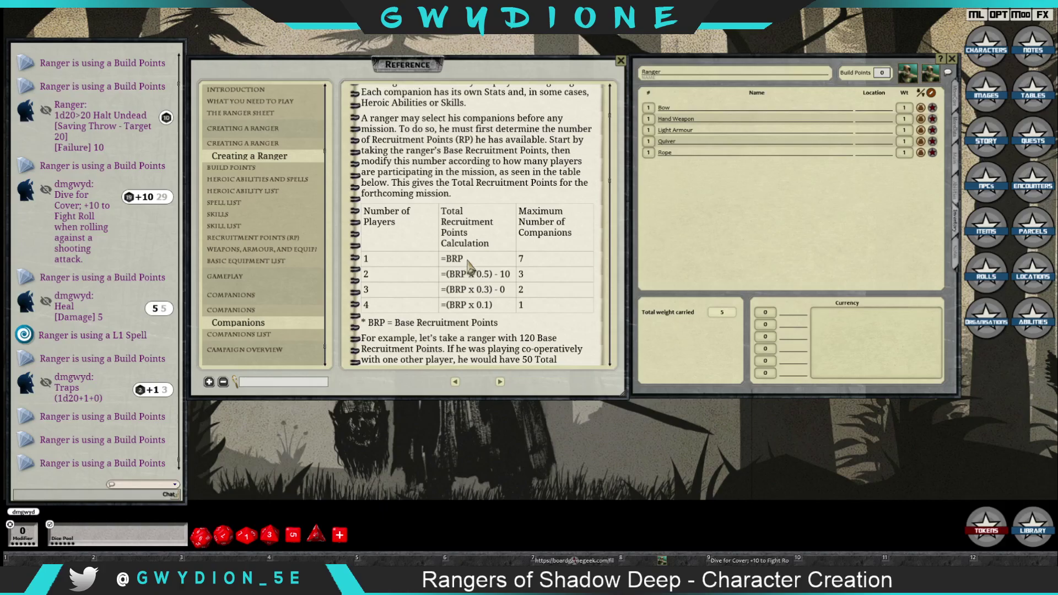
pyautogui.scroll(-2, 468, 267)
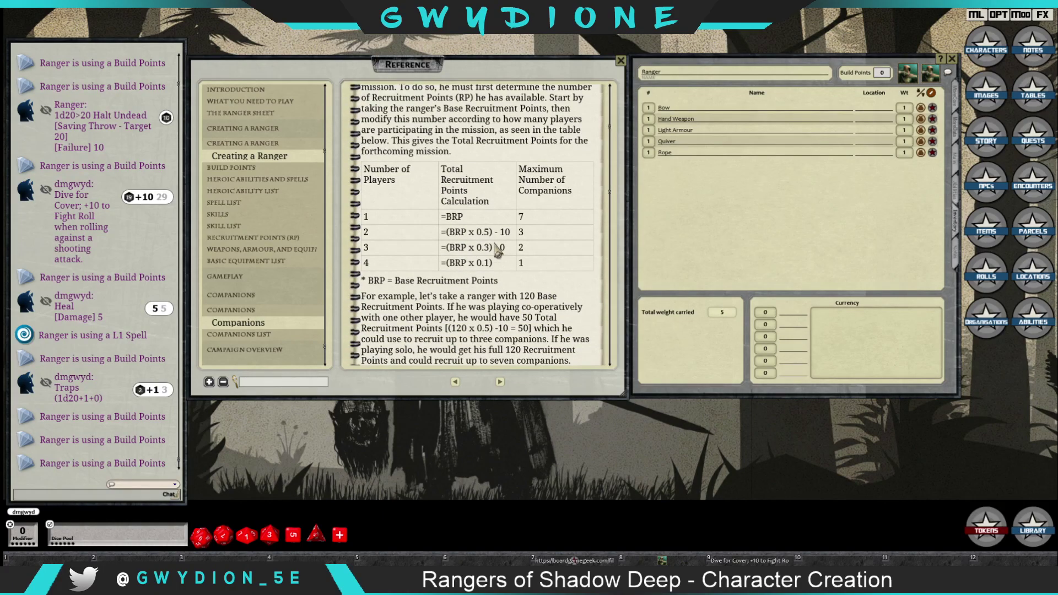
pyautogui.scroll(-4, 494, 245)
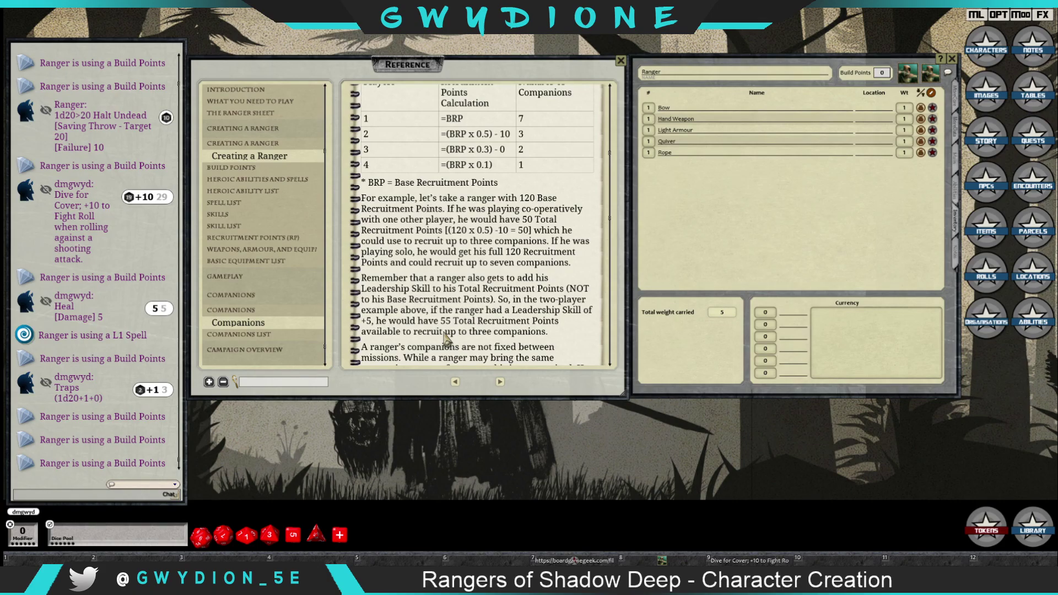
pyautogui.scroll(-5, 539, 278)
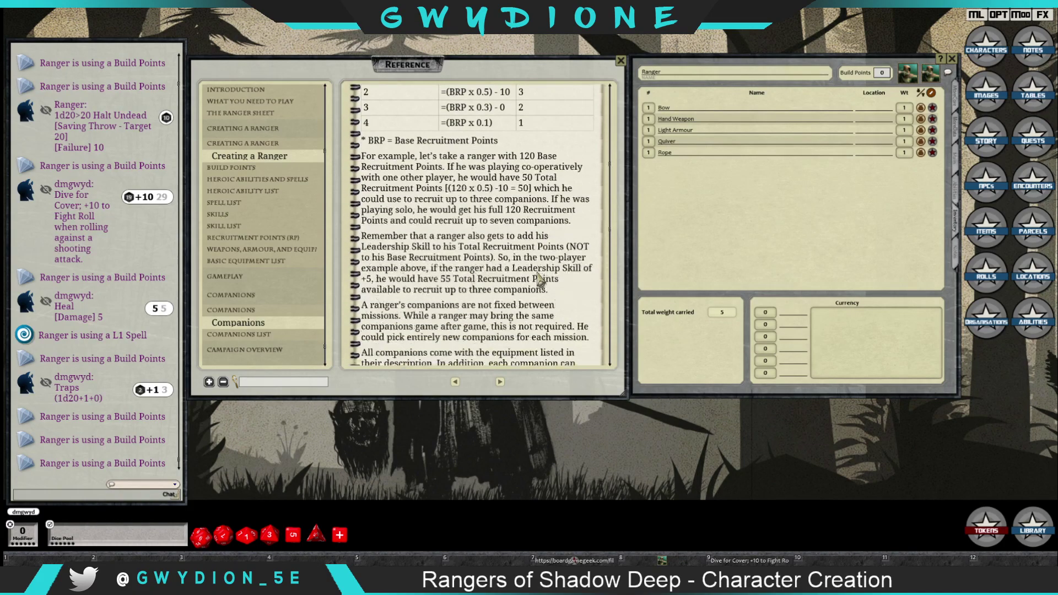
pyautogui.scroll(-4, 539, 279)
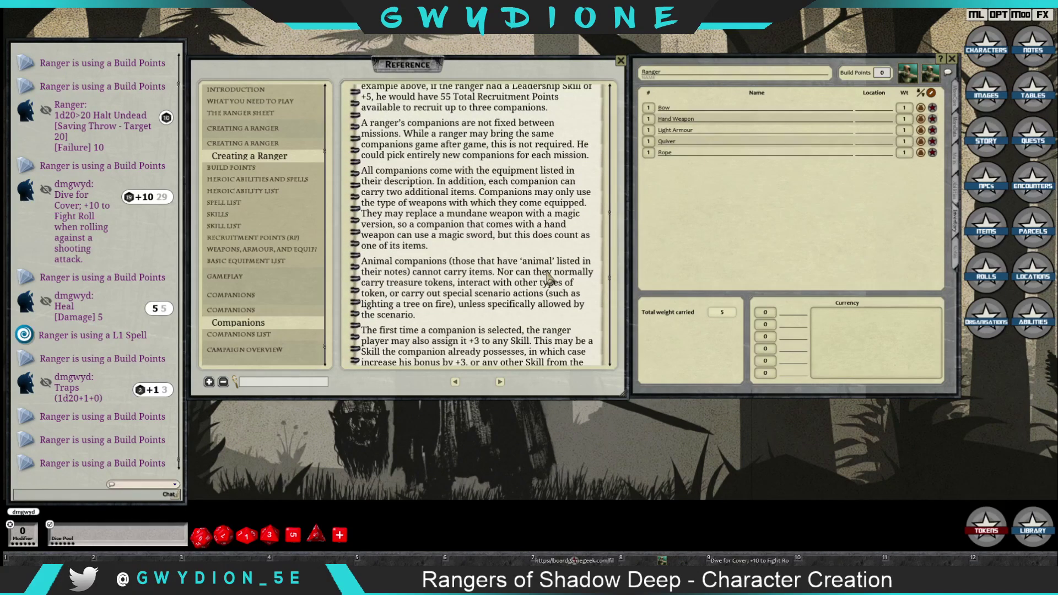
pyautogui.scroll(-1, 549, 280)
pyautogui.scroll(-2, 549, 278)
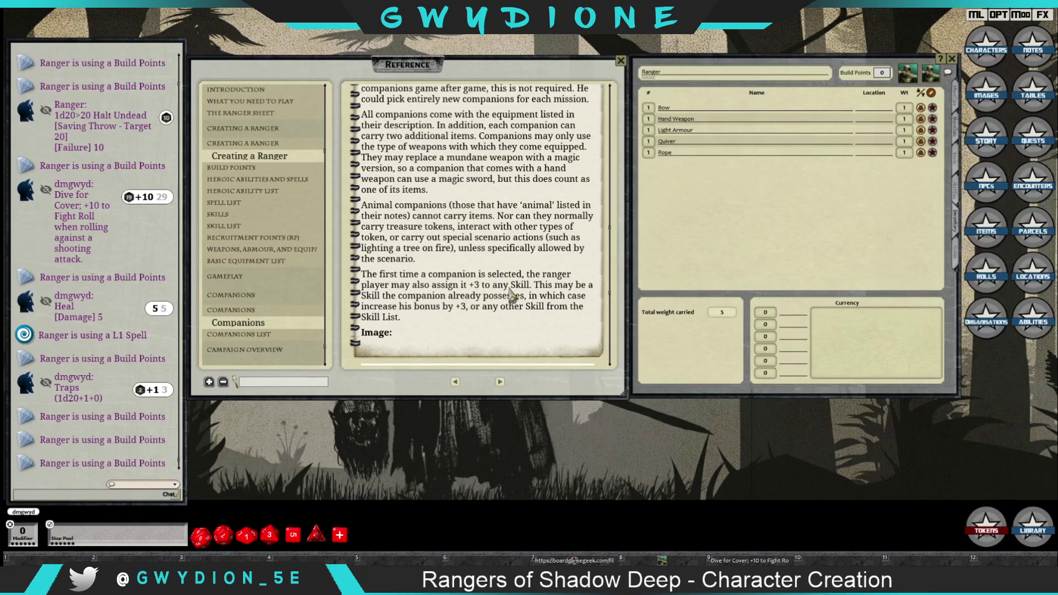
pyautogui.scroll(-1, 453, 307)
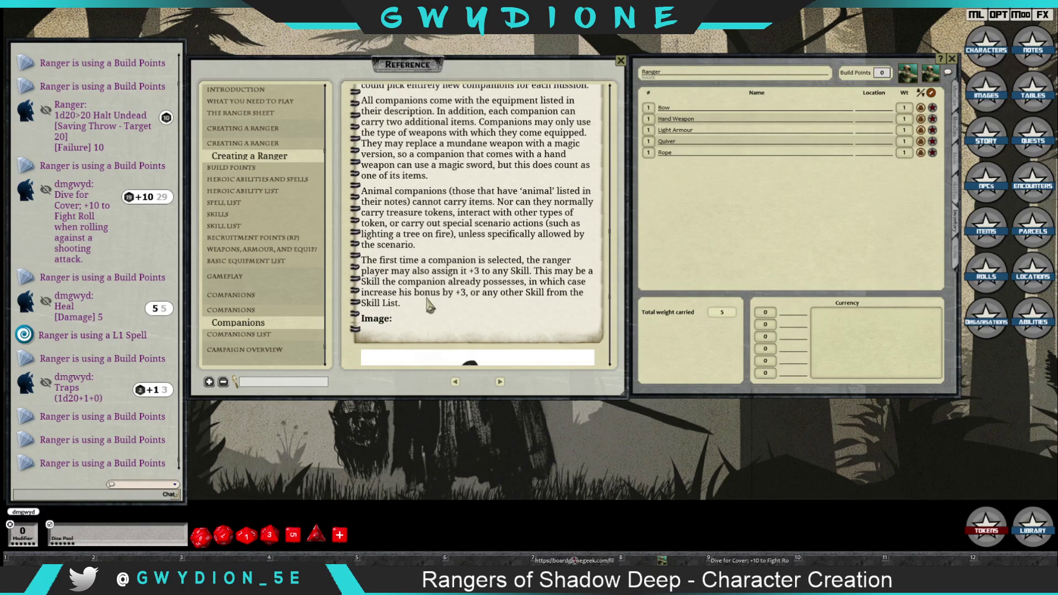
pyautogui.scroll(-1, 546, 292)
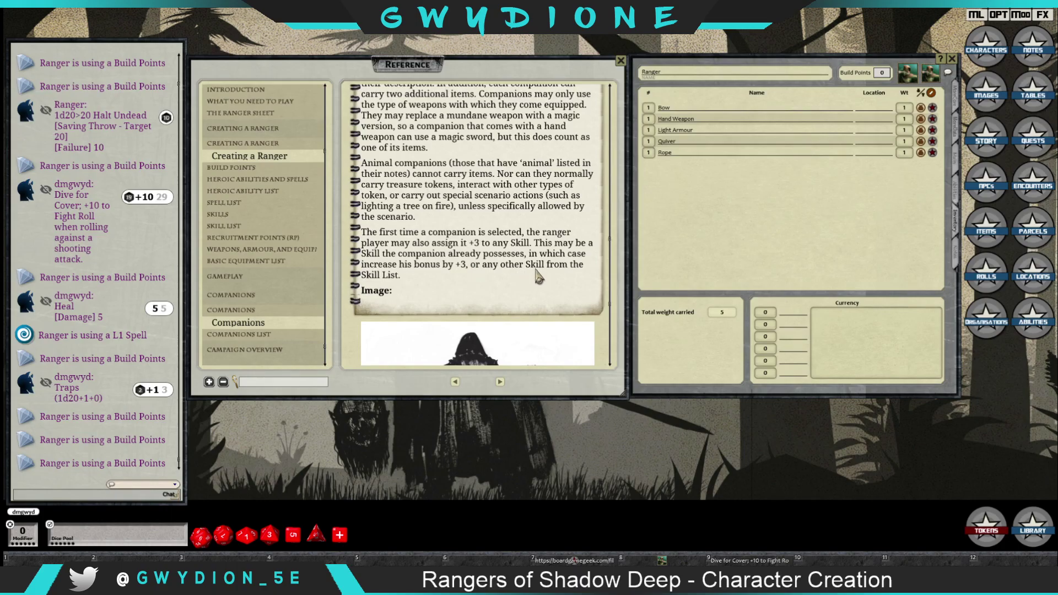
pyautogui.scroll(-7, 538, 277)
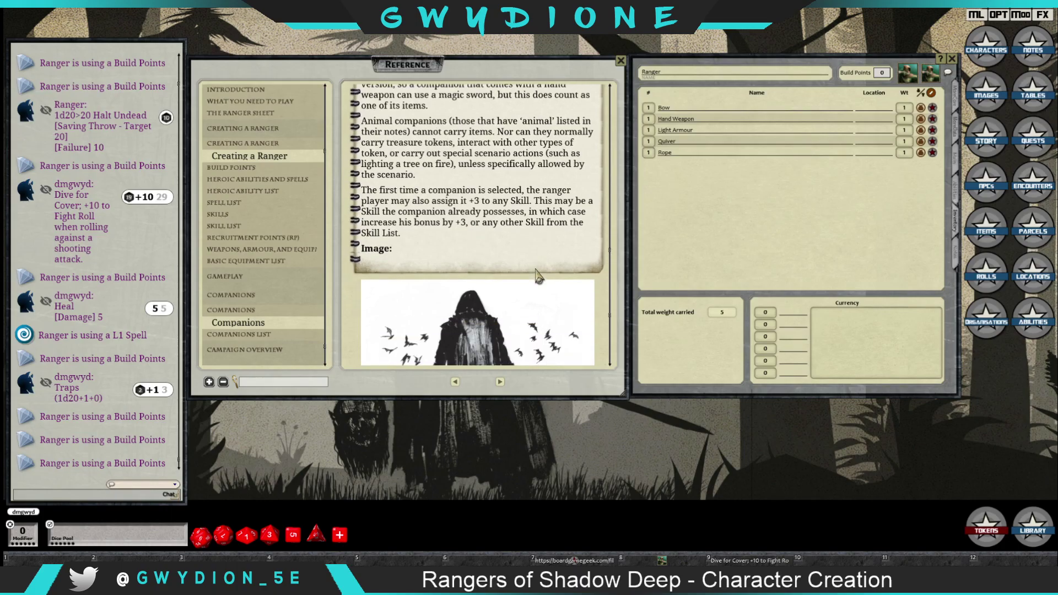
pyautogui.click(500, 382)
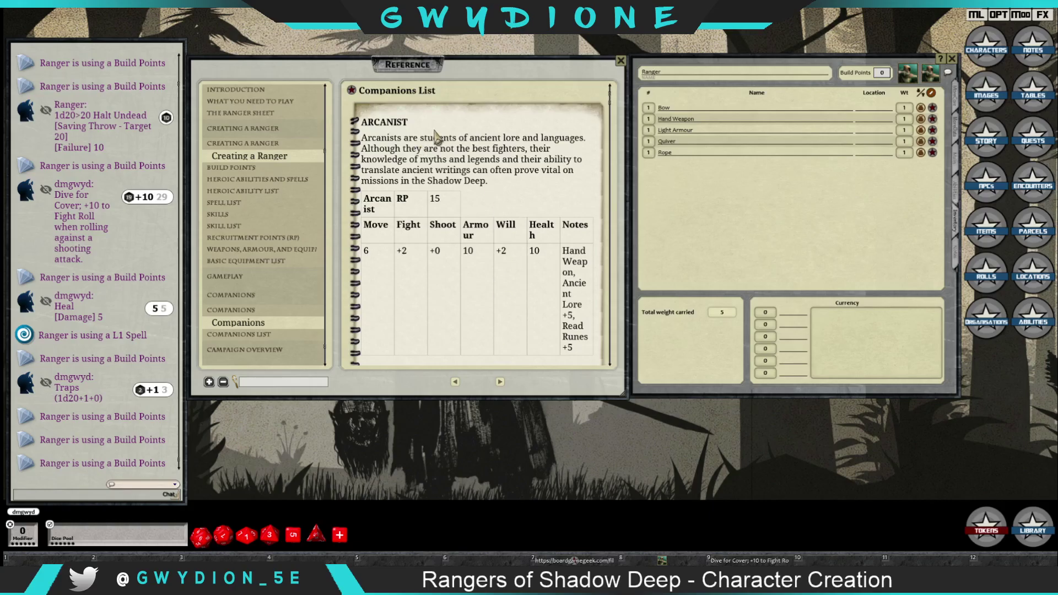
# - Read the Arcanist and Archer entries in the Companions List and import the pregenerated Archer into the campaign
pyautogui.scroll(-5, 441, 154)
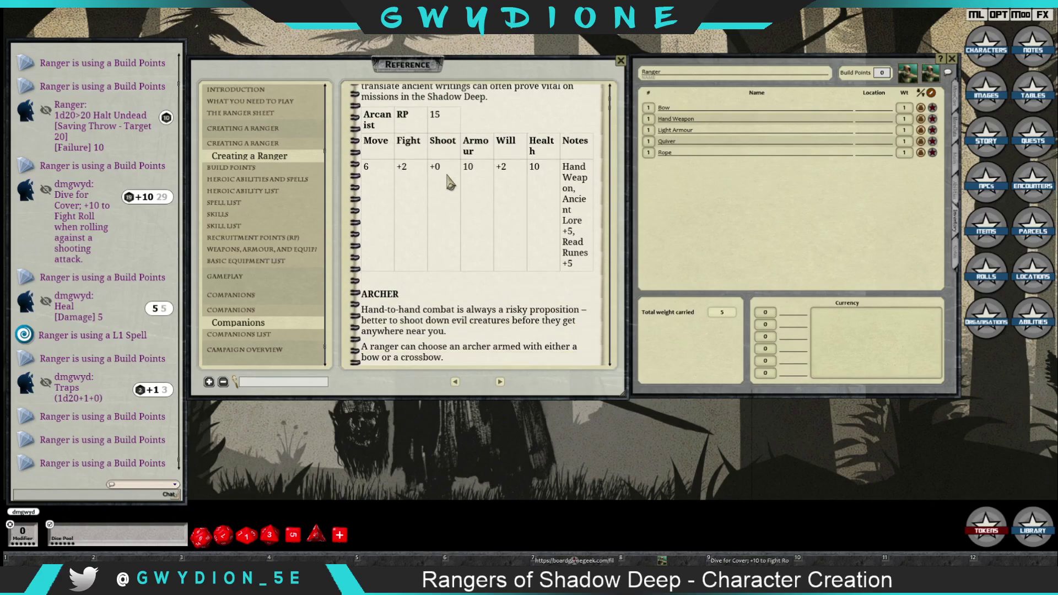
pyautogui.scroll(-5, 445, 170)
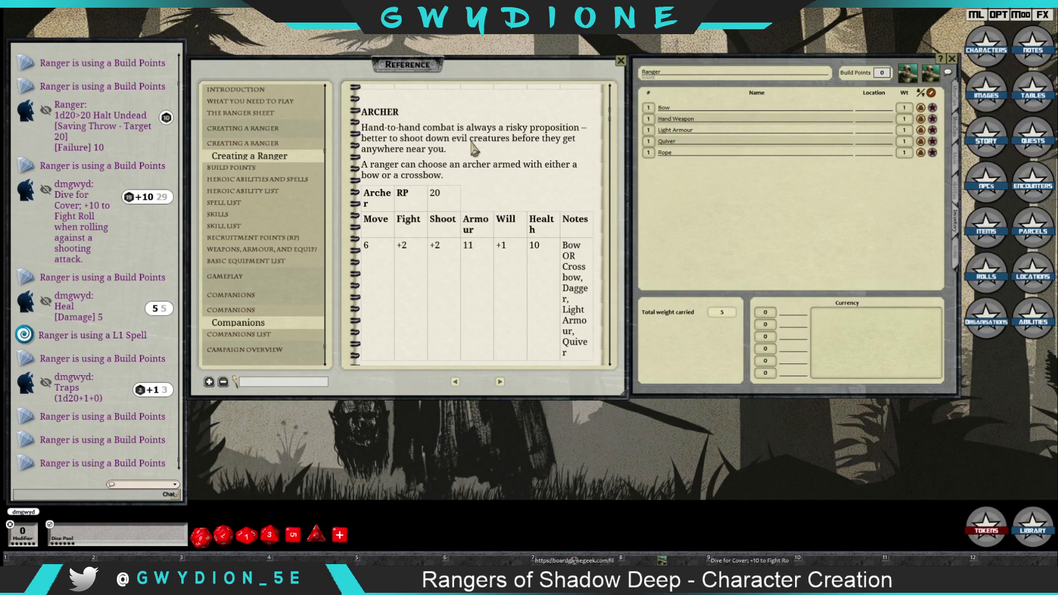
pyautogui.click(997, 62)
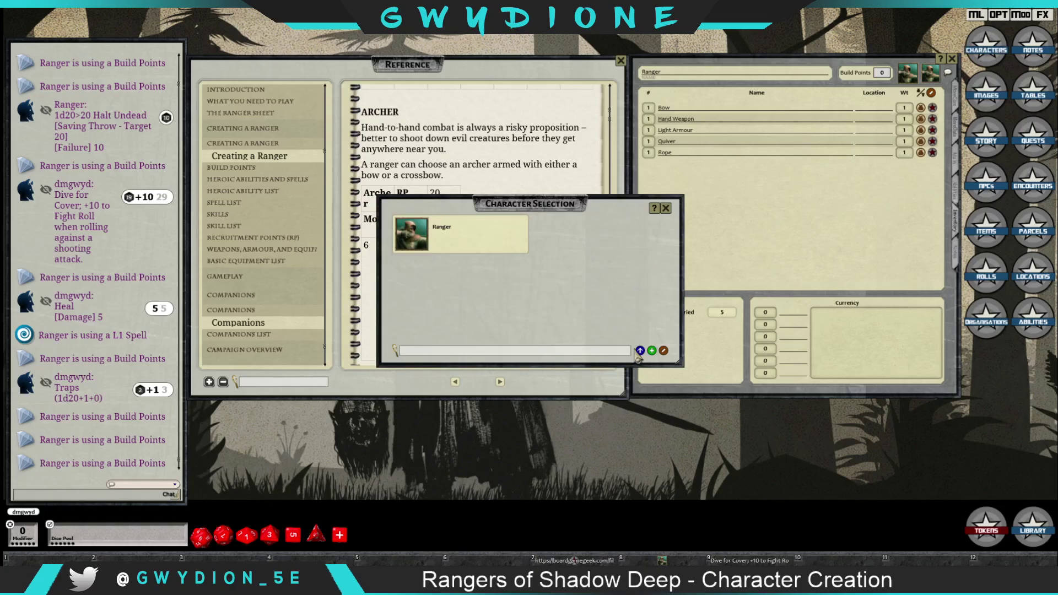
pyautogui.click(639, 352)
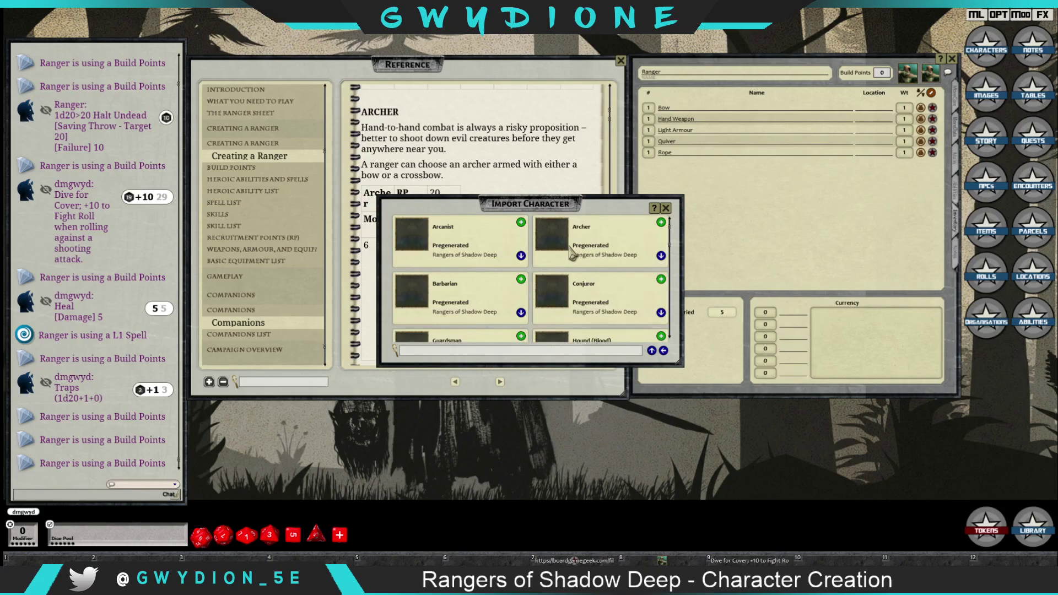
pyautogui.click(660, 337)
pyautogui.click(664, 351)
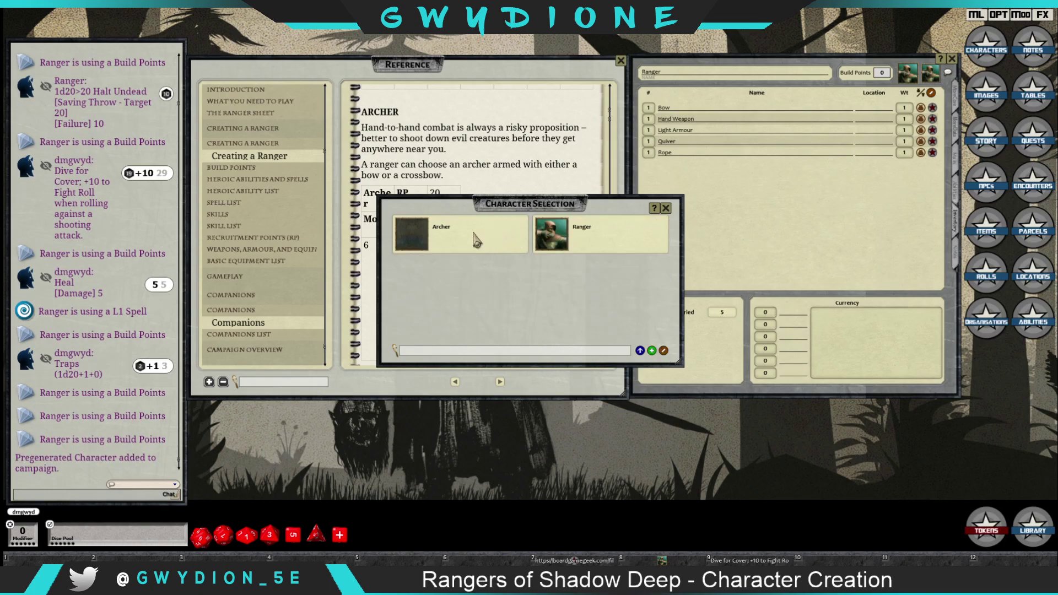
# - Open the Archer's character sheet, place it beside the Archer entry in the reference book and close the character selection
pyautogui.click(414, 247)
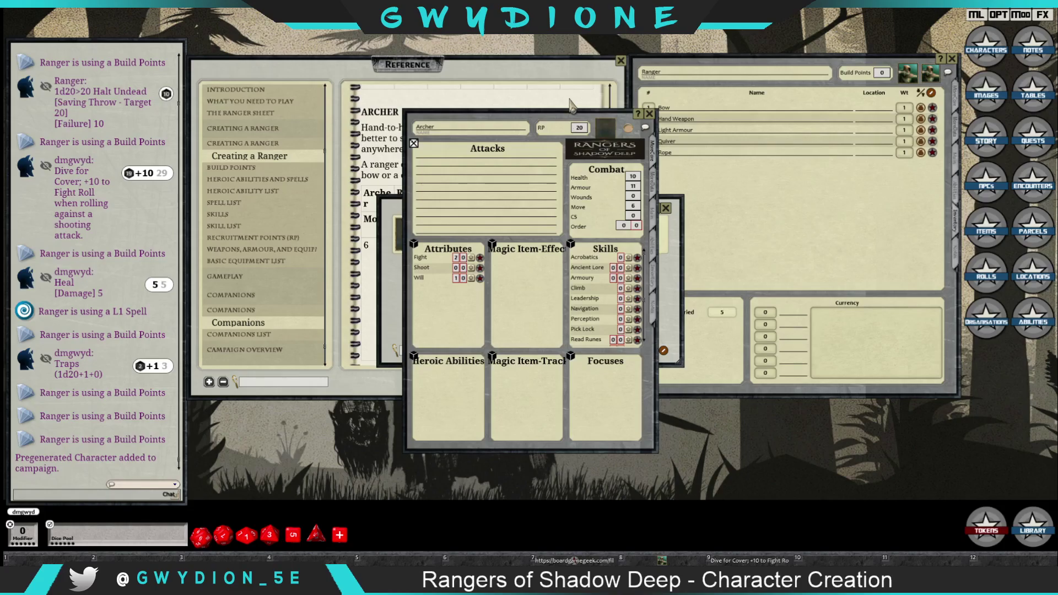
pyautogui.moveTo(567, 116); pyautogui.dragTo(860, 168)
pyautogui.click(665, 208)
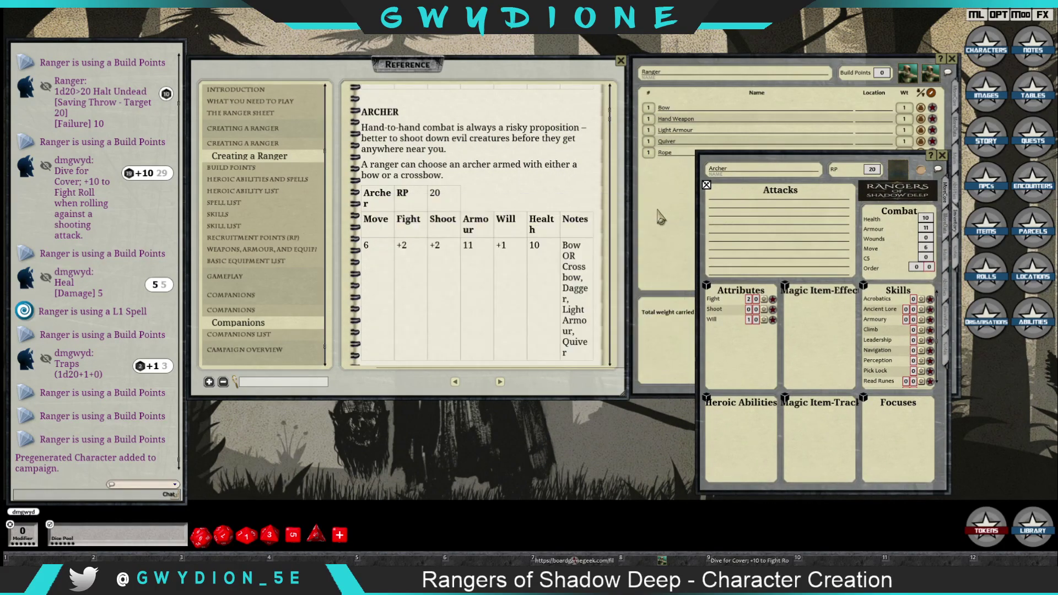
pyautogui.scroll(-1, 427, 270)
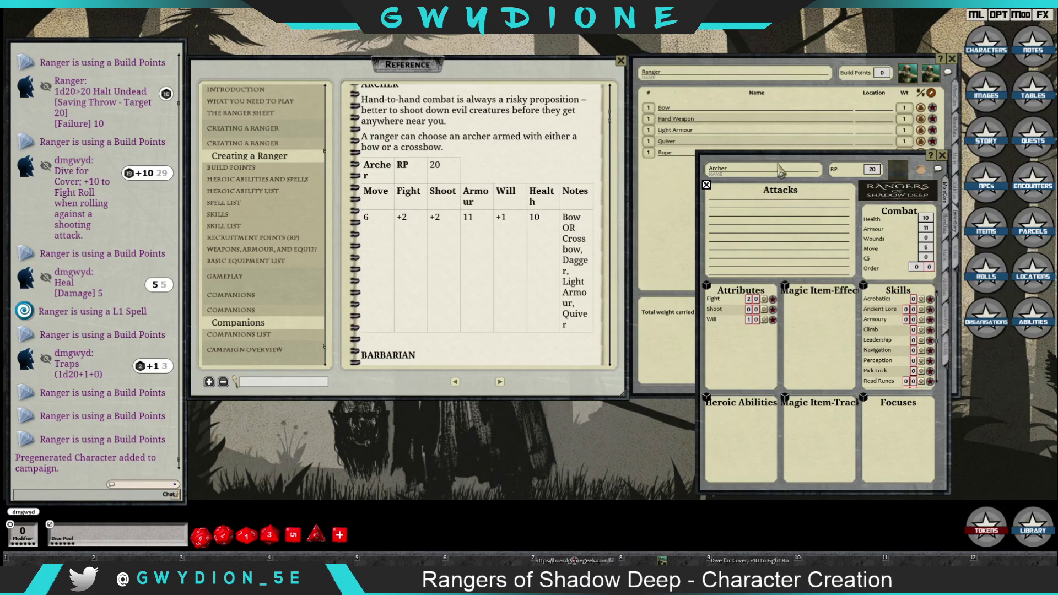
# - Open the Game Notes note, add a shortcut for it to the hotkey bar and close the notes
pyautogui.click(1030, 51)
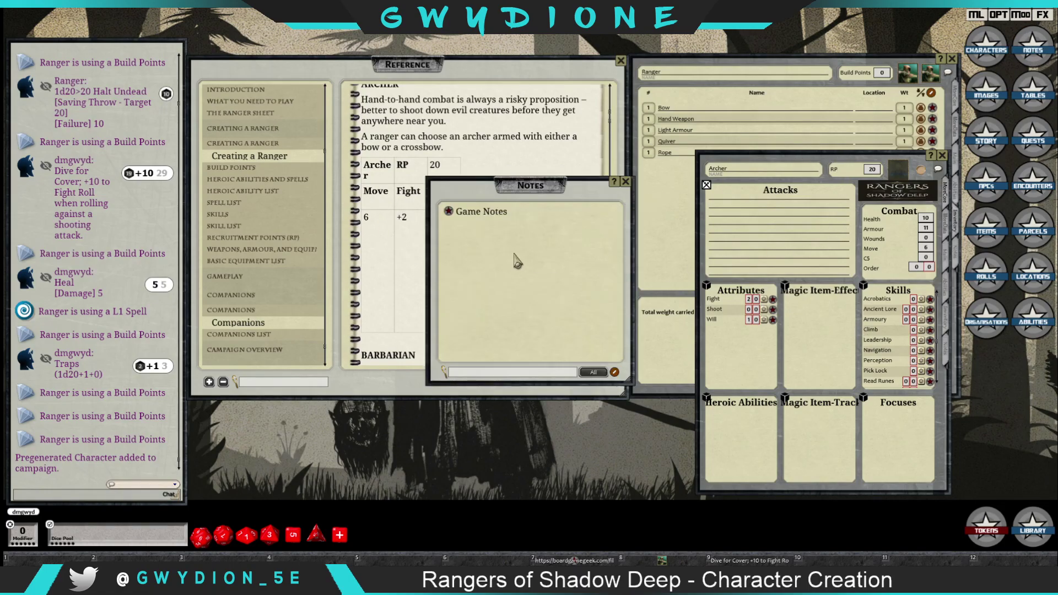
pyautogui.click(450, 213)
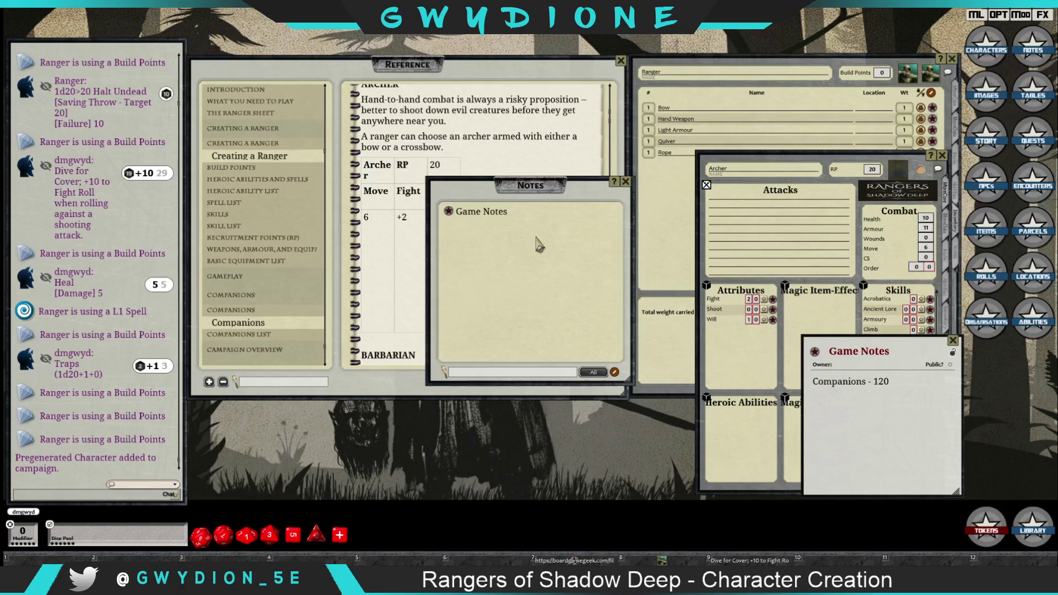
pyautogui.moveTo(451, 219); pyautogui.dragTo(741, 518)
pyautogui.moveTo(838, 559); pyautogui.dragTo(838, 559)
pyautogui.click(626, 181)
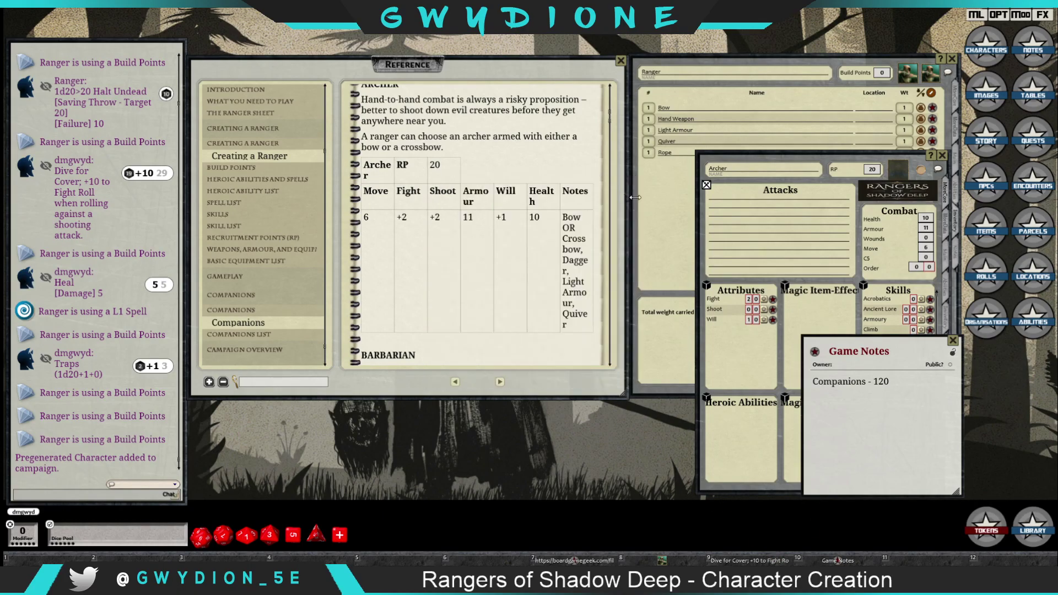
pyautogui.click(903, 388)
pyautogui.click(953, 342)
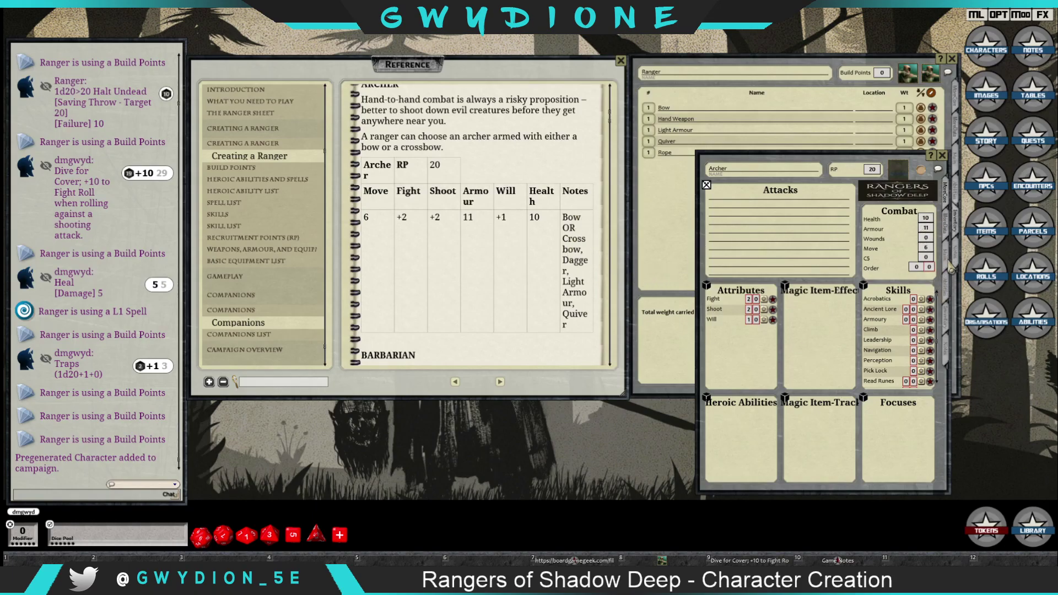
# - Review the Archer's inventory and its notes on weapon choice, and close the Archer's sheet
pyautogui.click(948, 323)
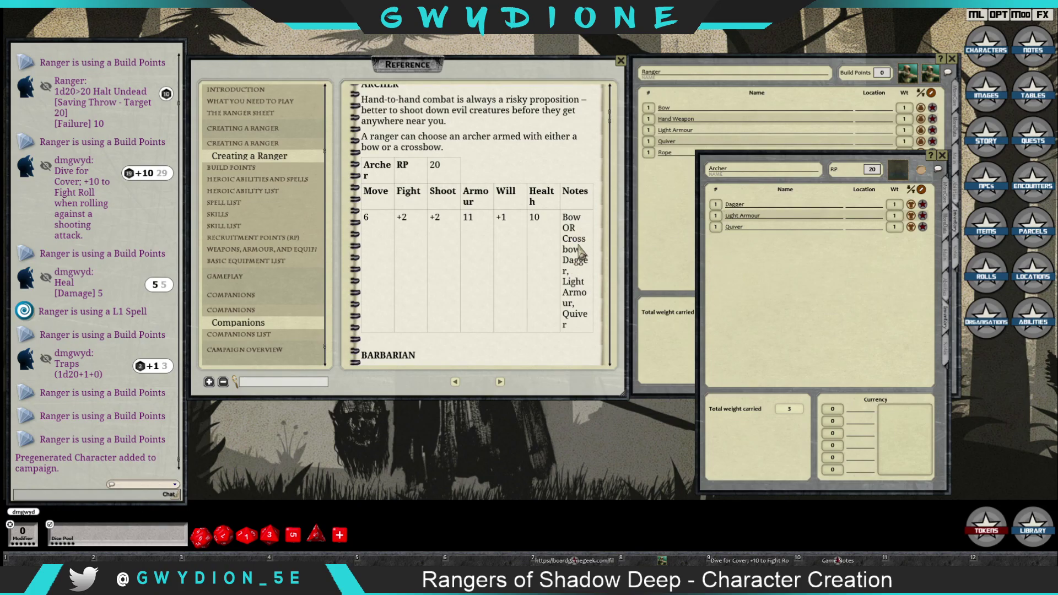
pyautogui.click(948, 358)
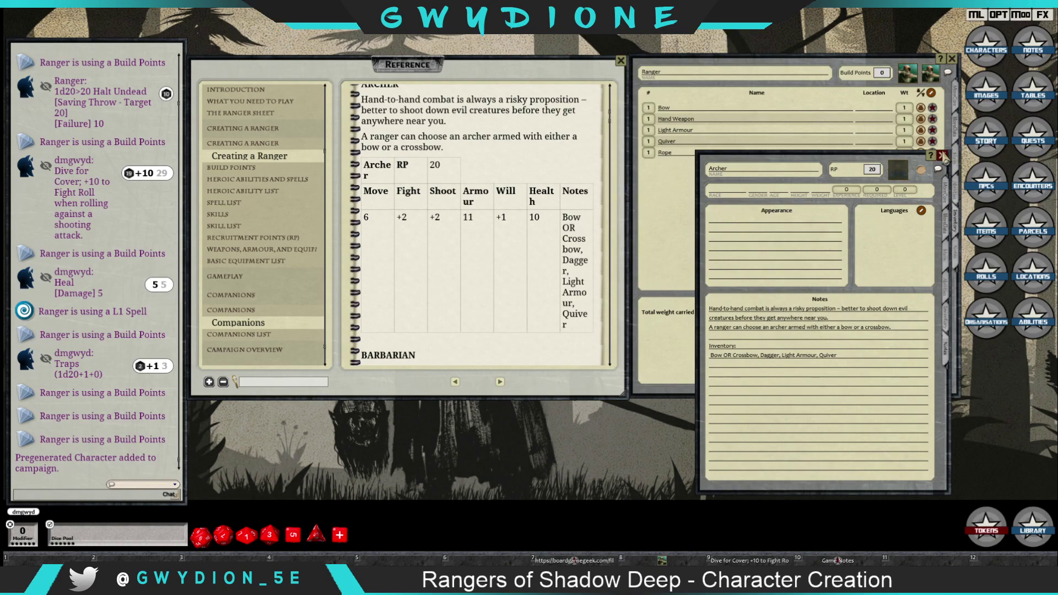
pyautogui.click(941, 155)
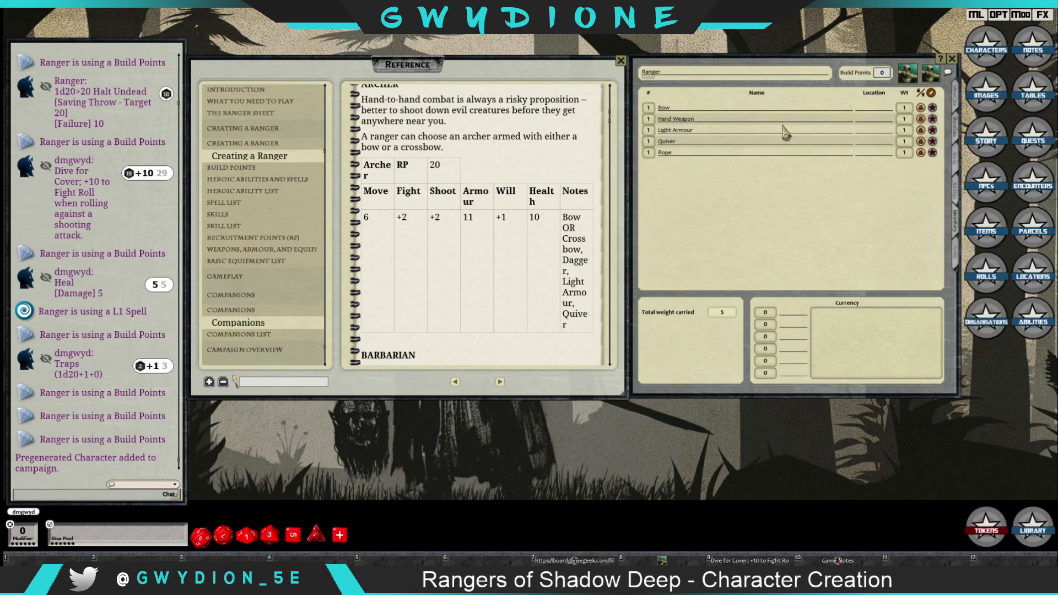
# - Delete the Rope from the ranger's inventory and add it again from the Equipment items
pyautogui.rightClick(756, 150)
pyautogui.click(729, 175)
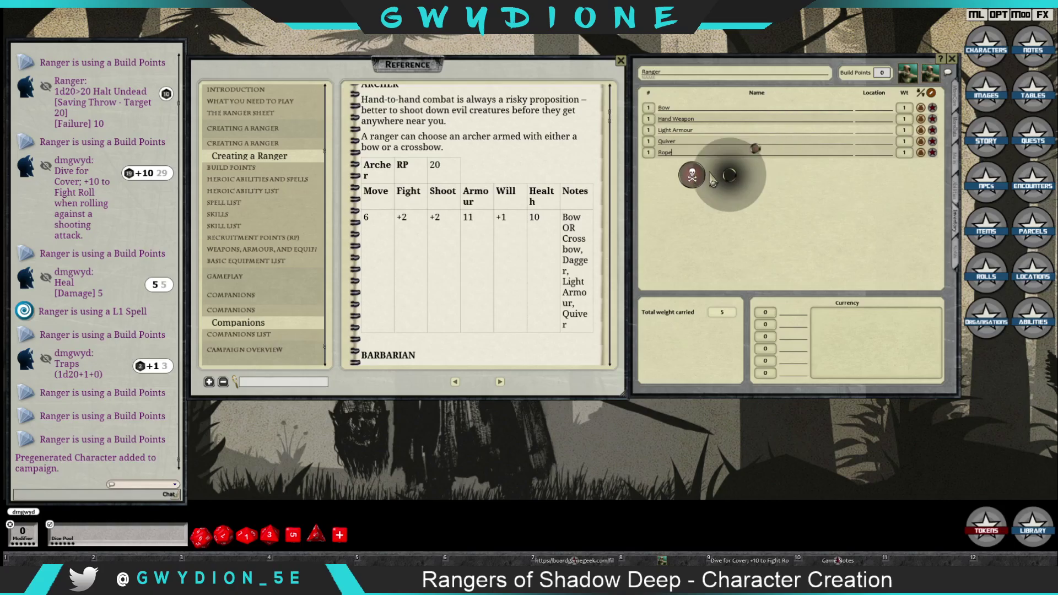
pyautogui.click(698, 186)
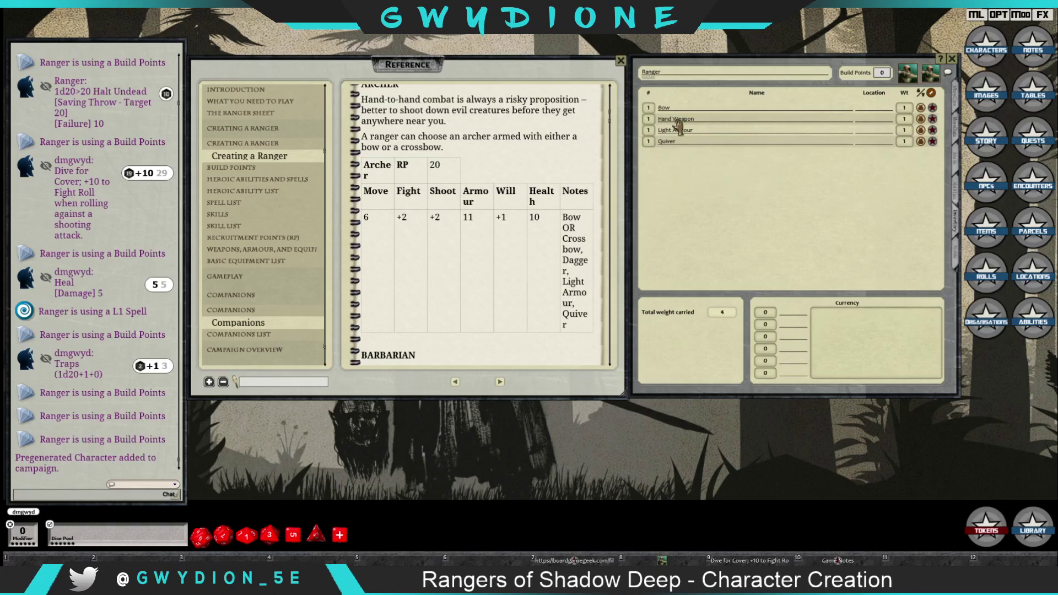
pyautogui.click(986, 226)
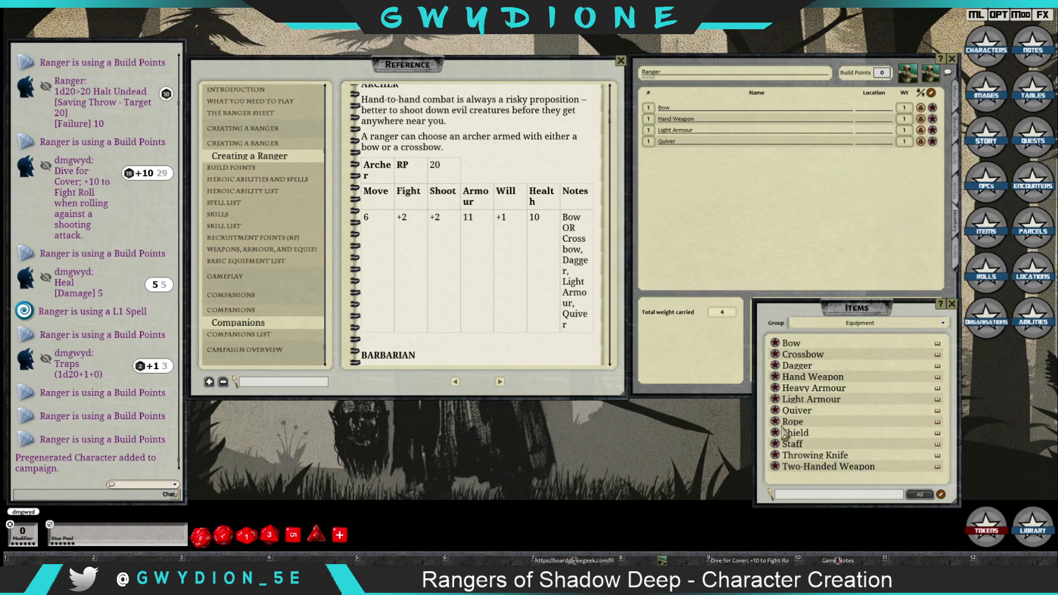
pyautogui.moveTo(776, 424); pyautogui.dragTo(744, 193)
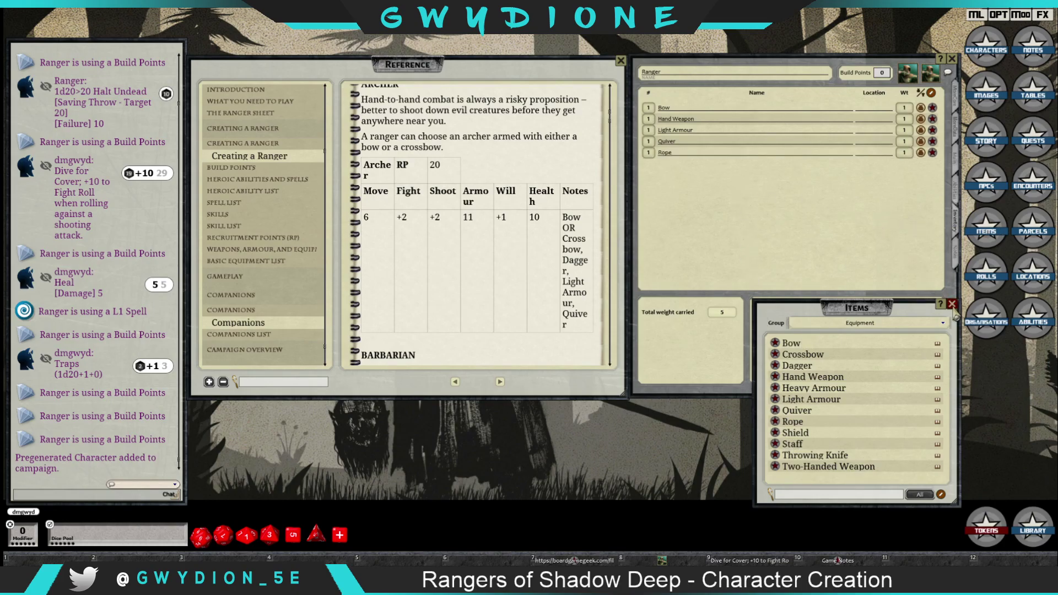
pyautogui.click(953, 304)
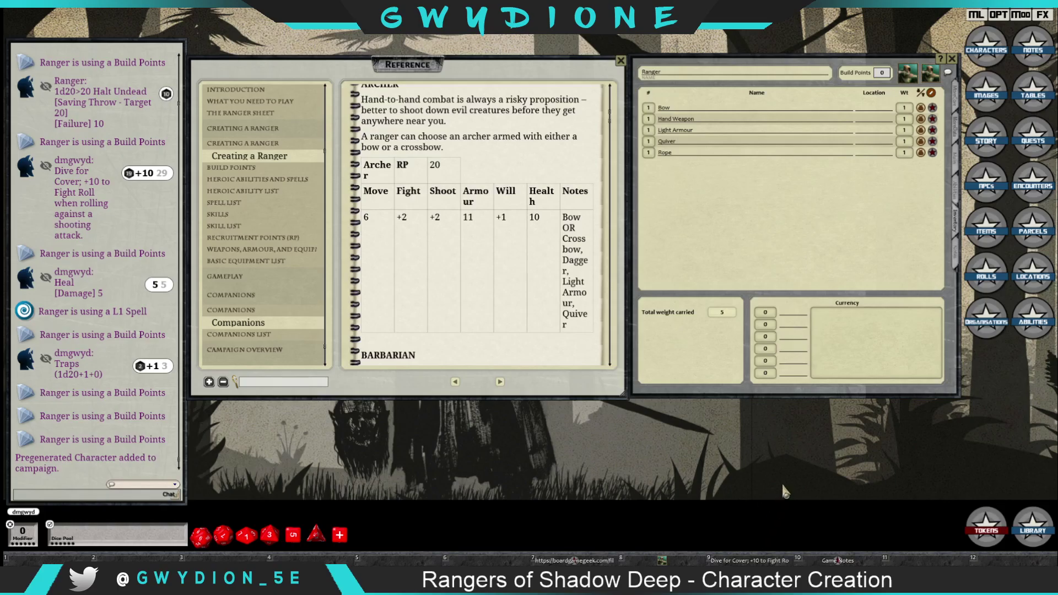
# - Reopen the Archer's sheet, assign the green hooded archer image as its portrait and add the Archer to the hotkey bar
pyautogui.click(980, 44)
pyautogui.click(410, 232)
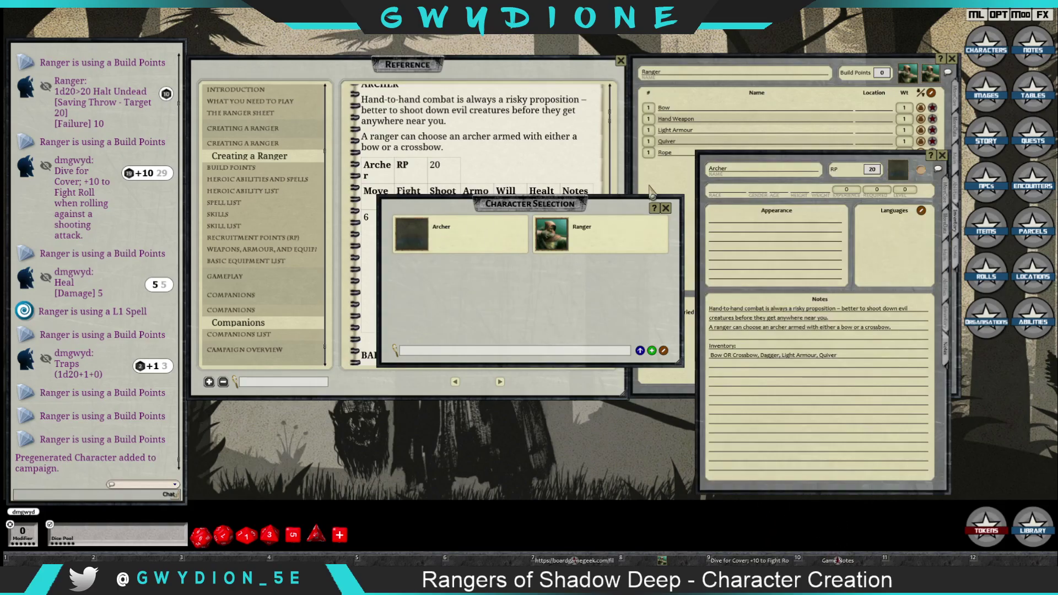
pyautogui.click(666, 209)
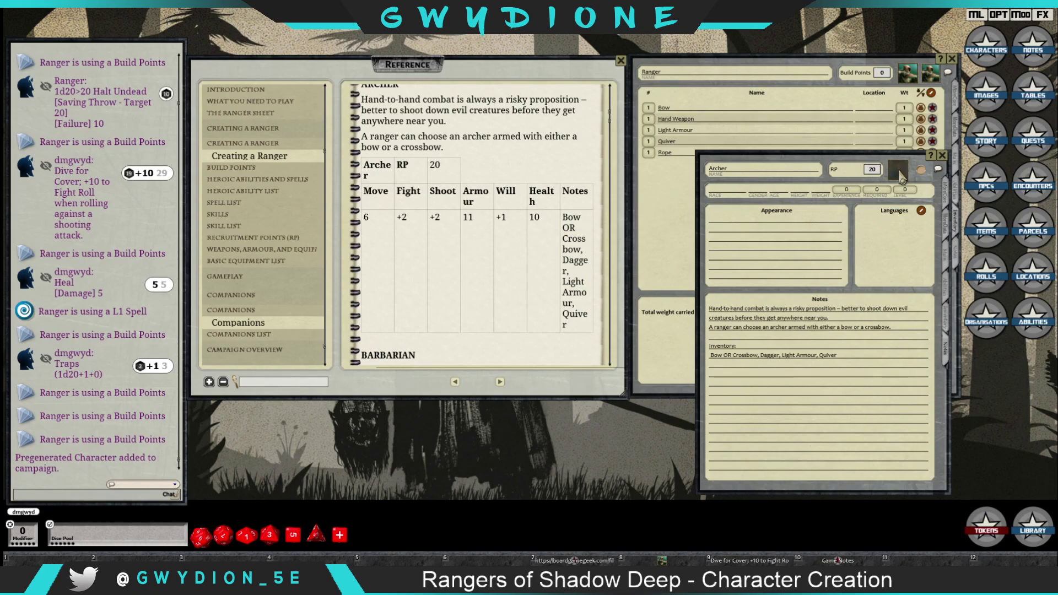
pyautogui.click(898, 171)
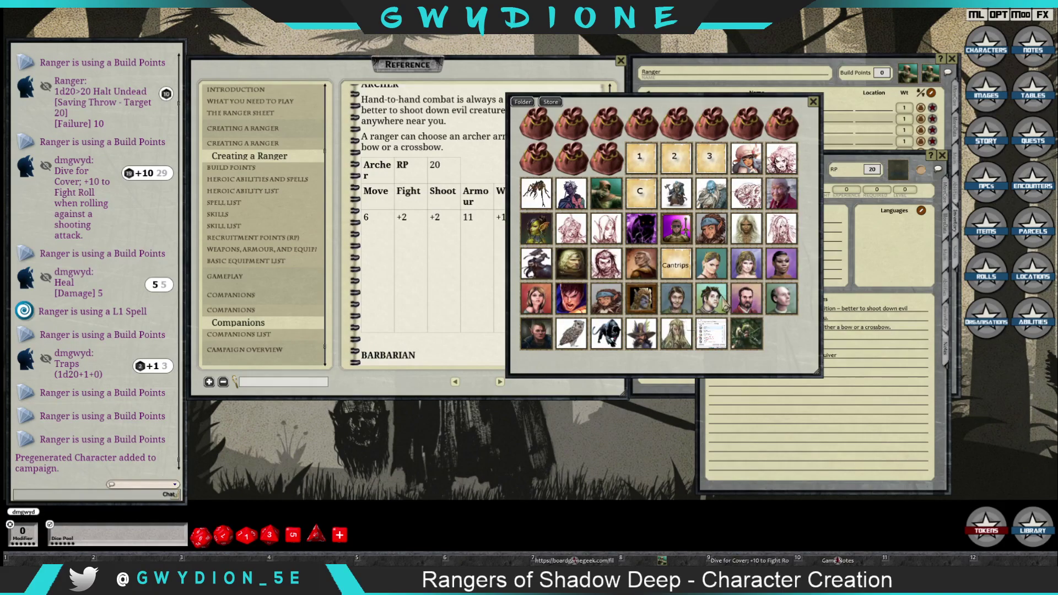
pyautogui.click(748, 332)
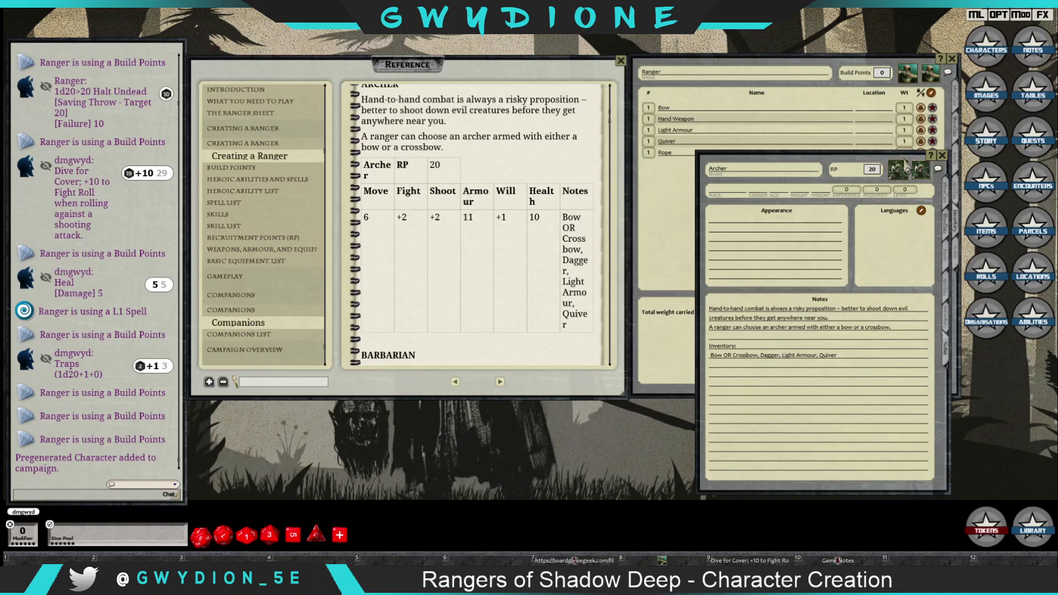
pyautogui.moveTo(900, 175); pyautogui.dragTo(925, 560)
# - Add a Bow to the Archer's inventory from the Equipment items, and close the item list and the Archer's sheet
pyautogui.click(949, 301)
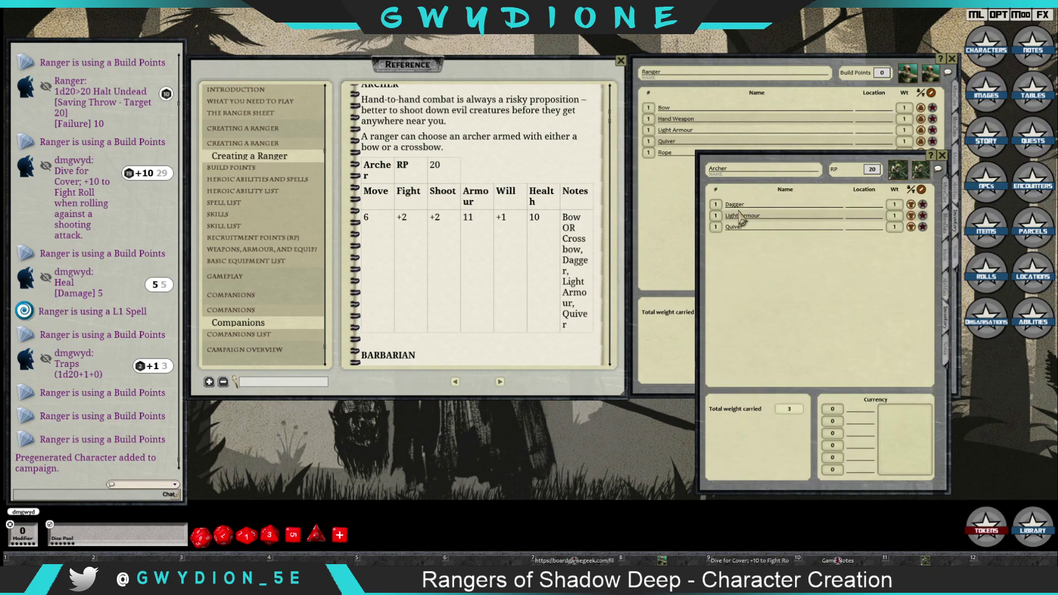
pyautogui.click(989, 216)
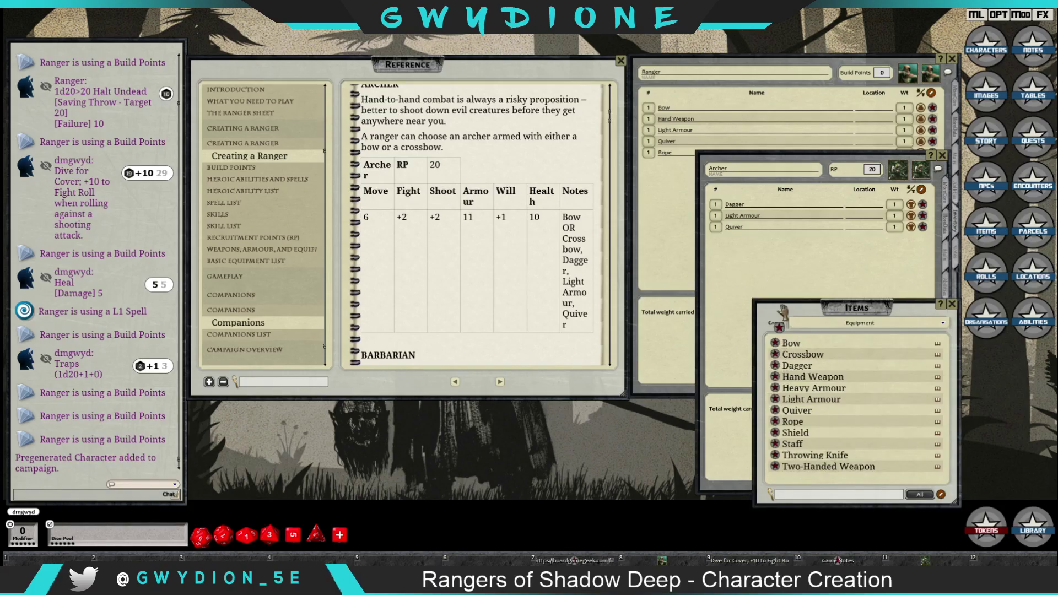
pyautogui.moveTo(777, 343); pyautogui.dragTo(784, 266)
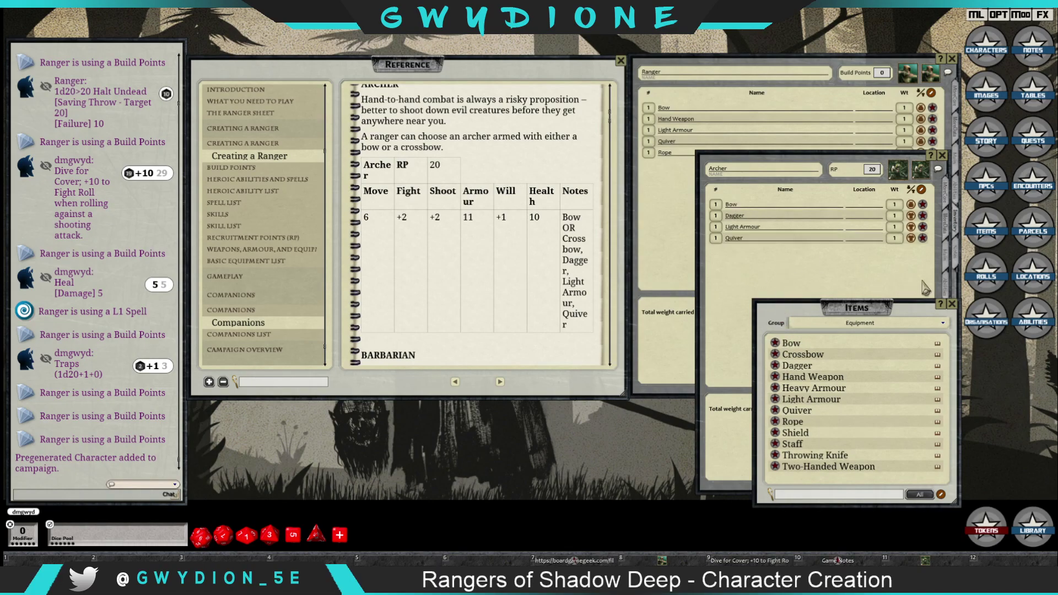
pyautogui.click(952, 304)
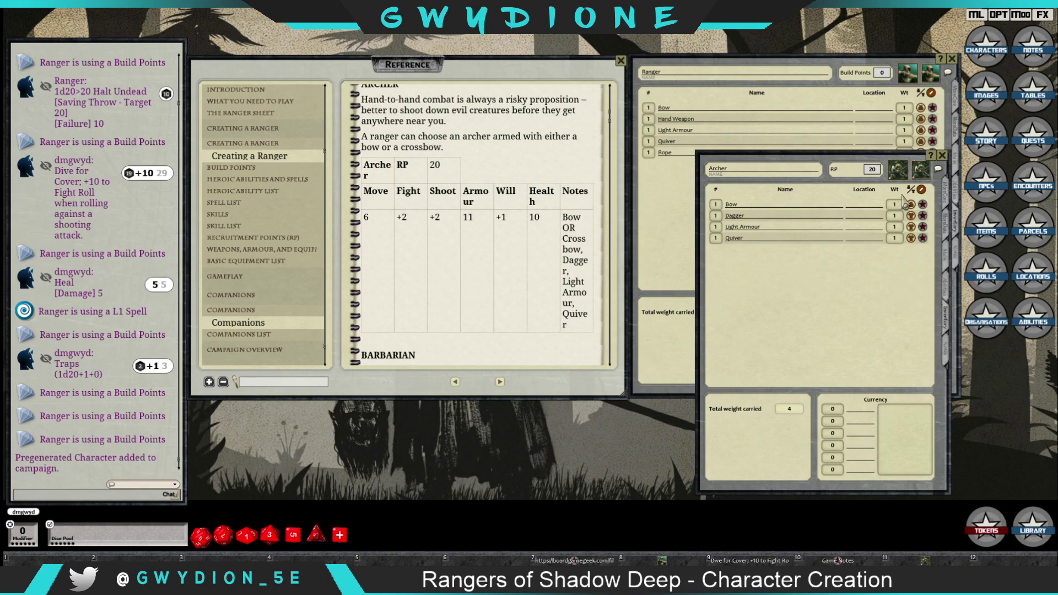
pyautogui.click(942, 155)
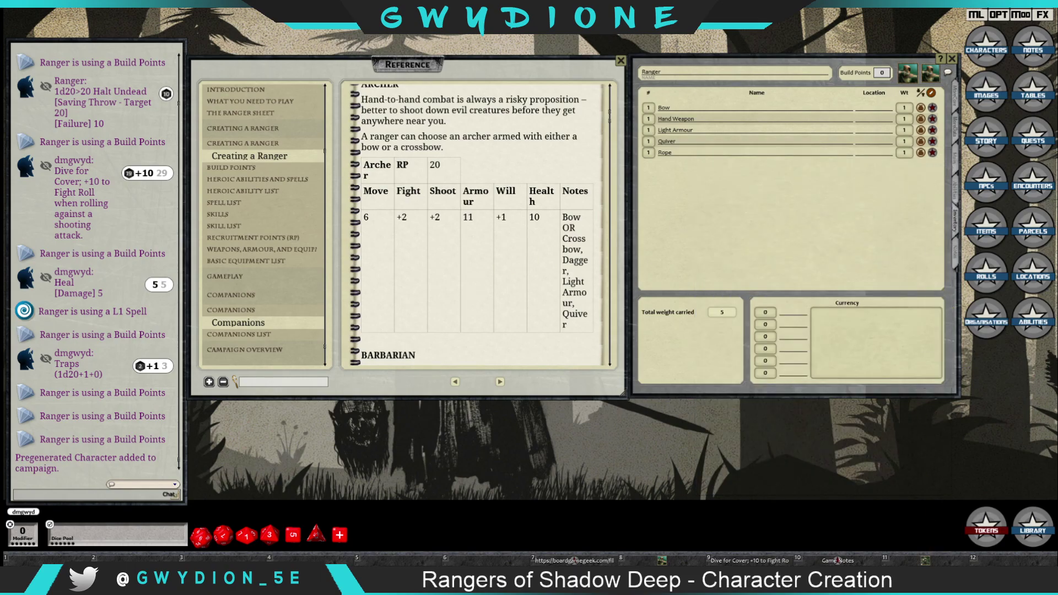
# - Read through the Barbarian, Conjuror and Guardsman entries in the Companions List
pyautogui.scroll(-8, 458, 220)
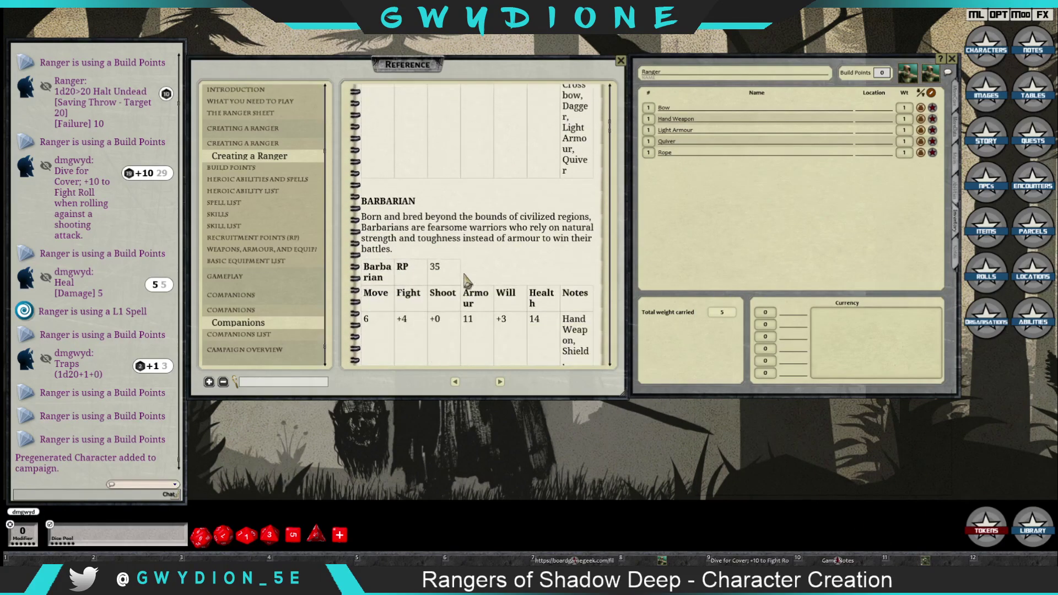
pyautogui.scroll(-3, 464, 282)
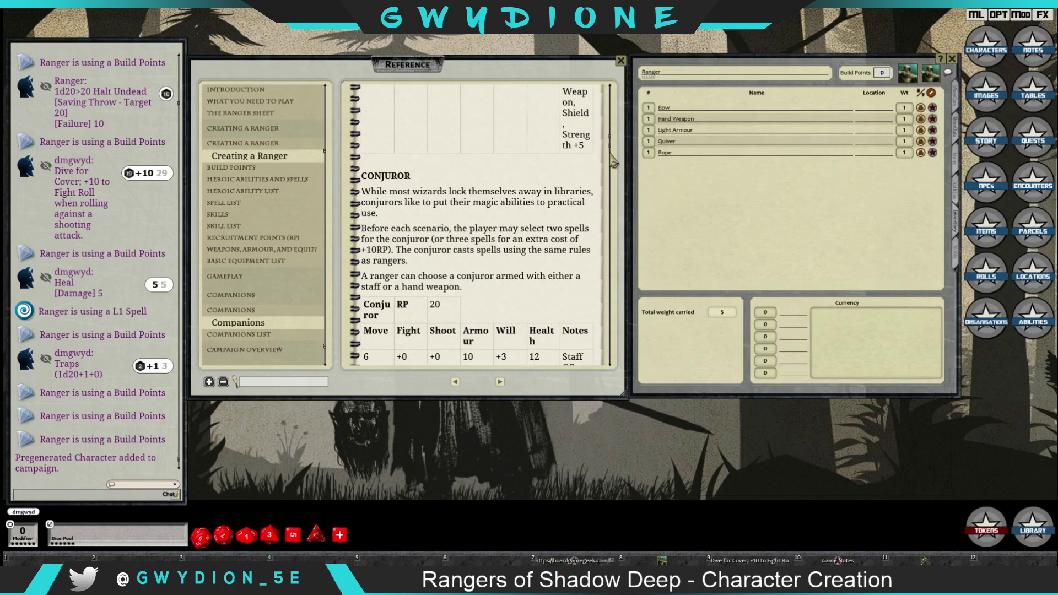
pyautogui.scroll(-8, 614, 154)
pyautogui.scroll(5, 617, 162)
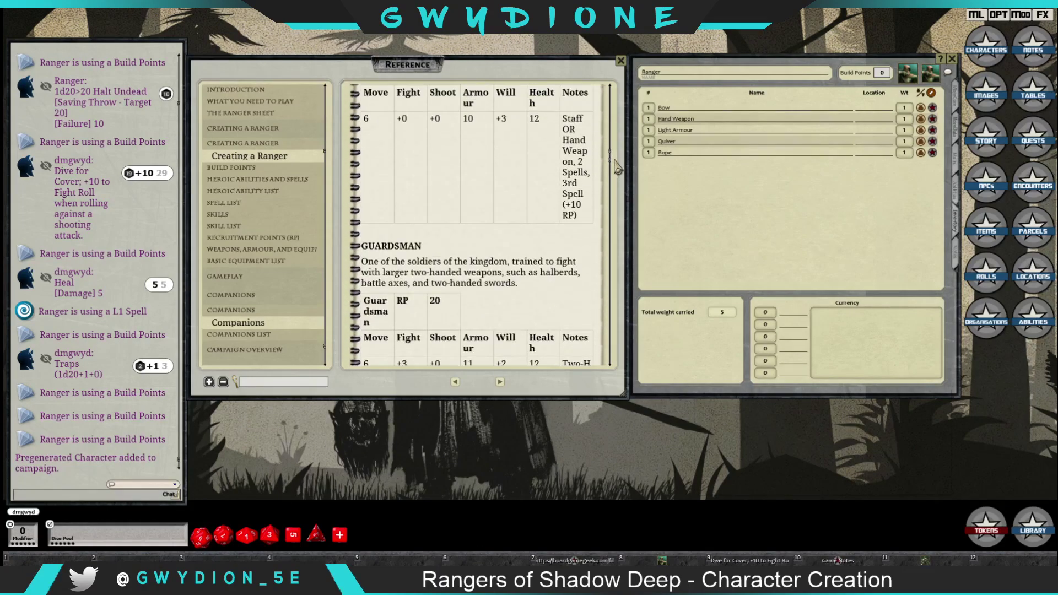
pyautogui.scroll(1, 617, 162)
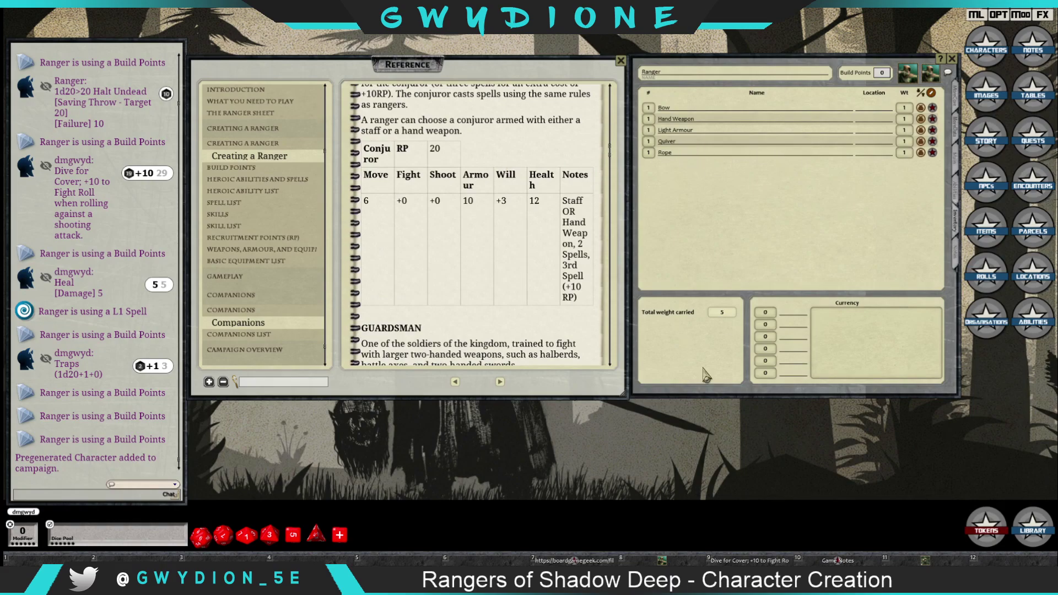
# - Import the pregenerated Conjuror into the campaign's characters and return to the character selection
pyautogui.click(997, 57)
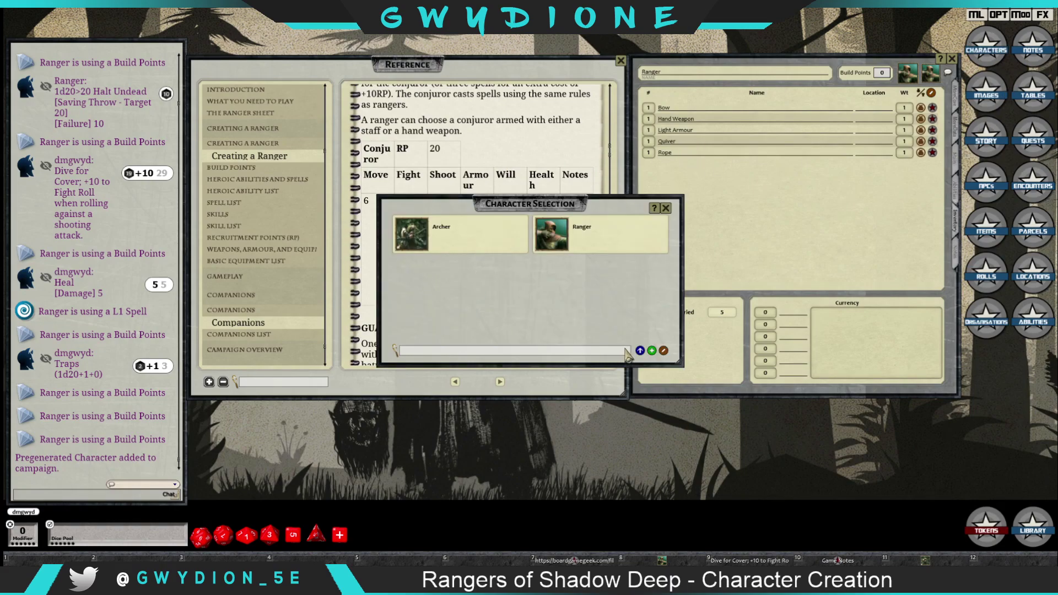
pyautogui.click(640, 351)
pyautogui.scroll(-1, 467, 288)
pyautogui.scroll(1, 609, 279)
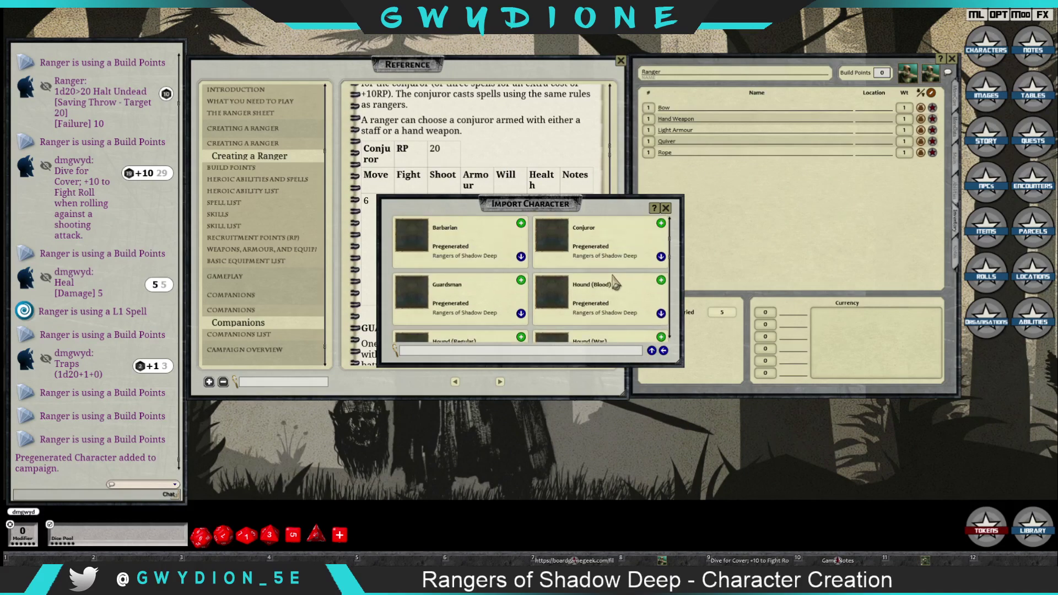
pyautogui.click(661, 223)
pyautogui.click(664, 351)
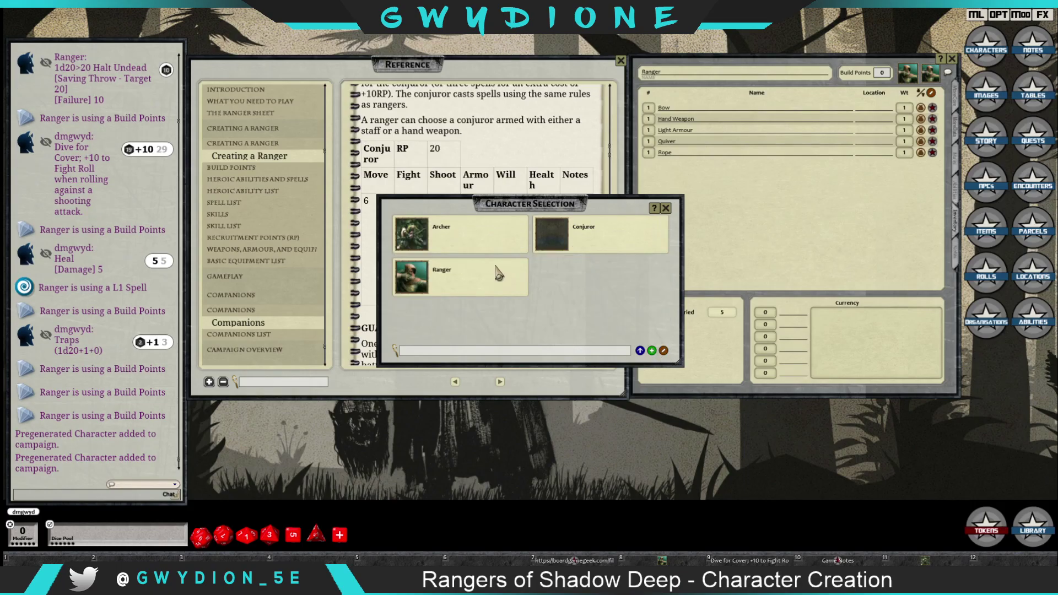
# - Open the Conjuror's sheet, close the character selection and assign the hooded figure on a purple background as its portrait
pyautogui.click(545, 242)
pyautogui.moveTo(611, 124); pyautogui.dragTo(735, 144)
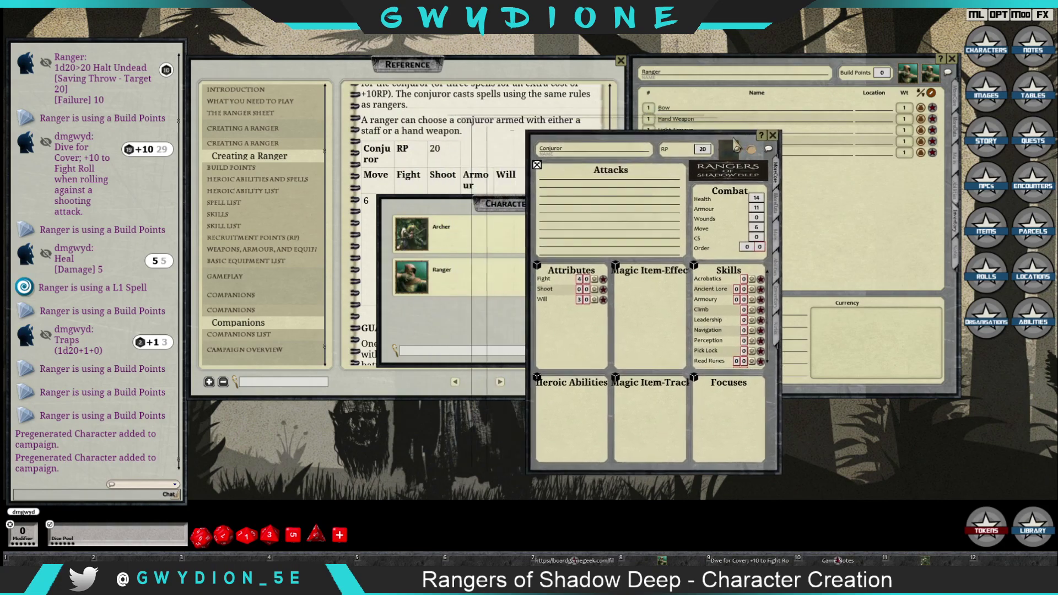
pyautogui.click(444, 213)
pyautogui.click(664, 203)
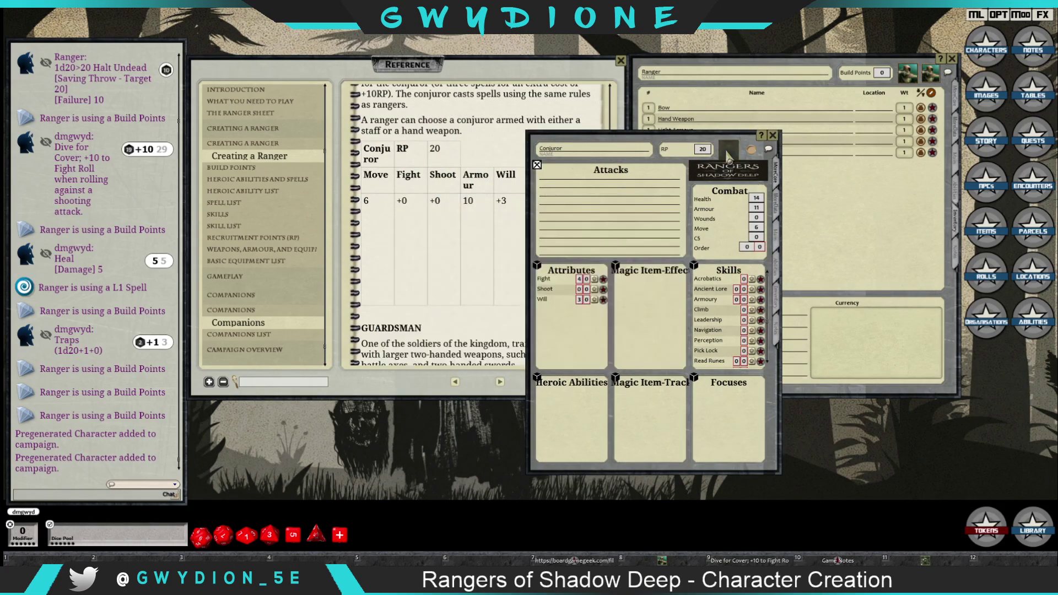
pyautogui.click(729, 155)
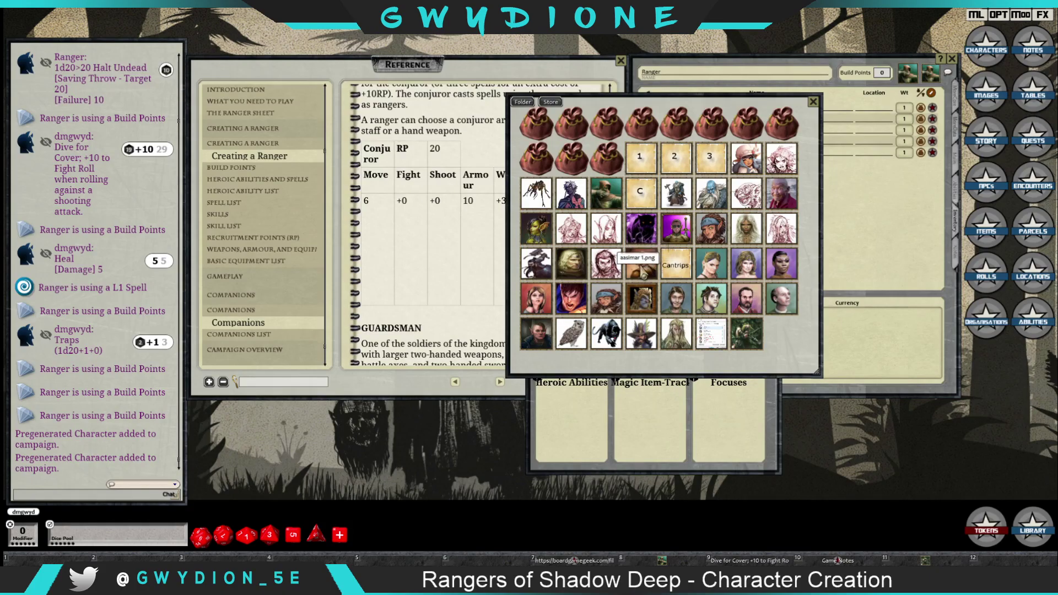
pyautogui.click(681, 231)
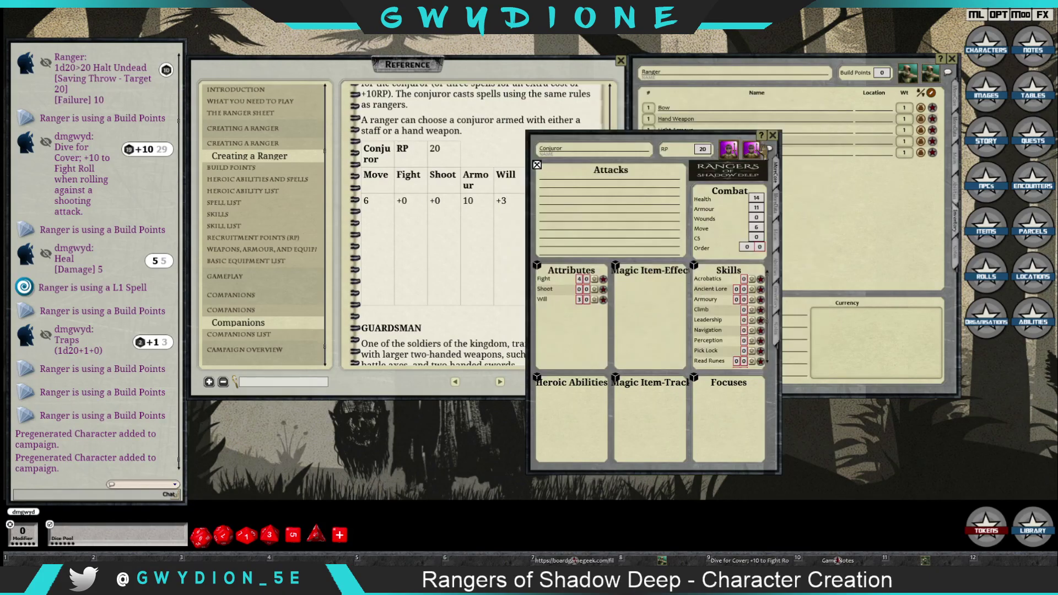
pyautogui.moveTo(751, 157); pyautogui.dragTo(928, 172)
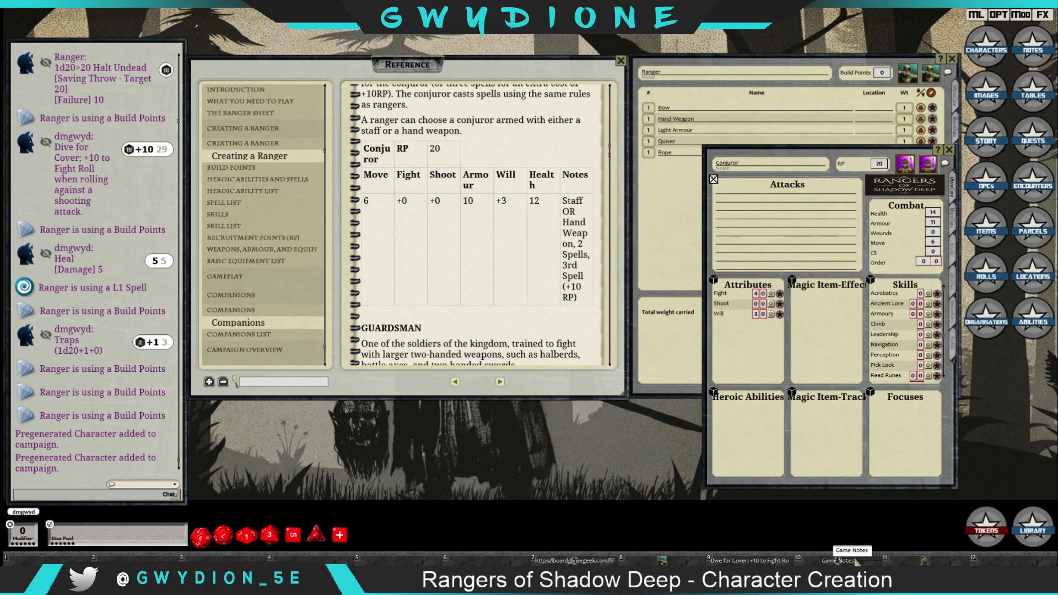
# - Open the Game Notes, edit the Companions recruitment points and close the note
pyautogui.click(837, 560)
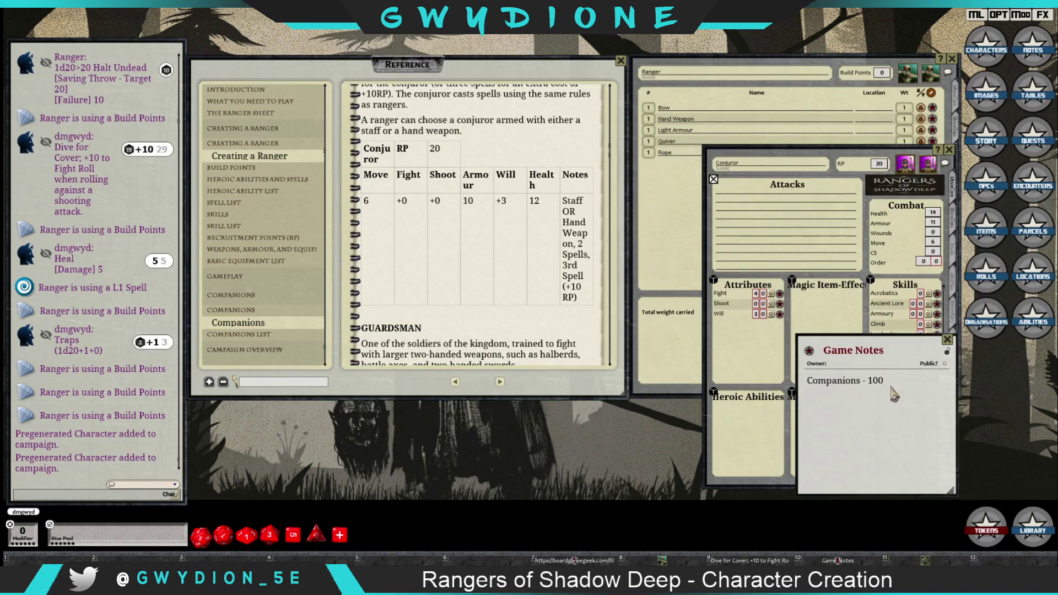
pyautogui.moveTo(915, 379); pyautogui.dragTo(868, 390)
pyautogui.click(947, 340)
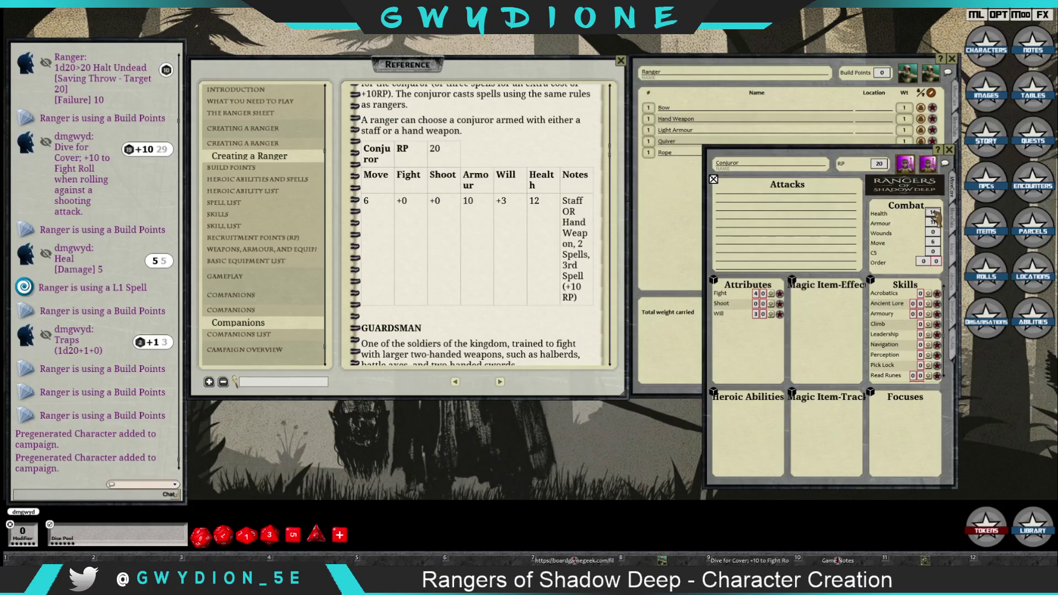
# - Set the Conjuror's Health to 12, Armour to 10 and Fight to 0, checking them against the Companions List entry
pyautogui.press('BackSpace')
pyautogui.click(956, 223)
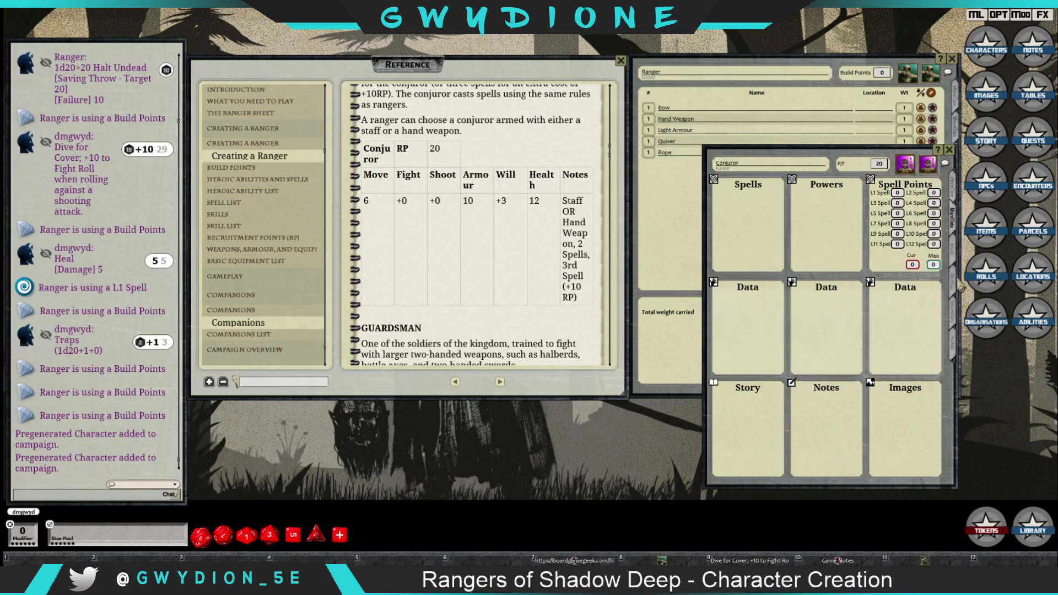
pyautogui.click(956, 334)
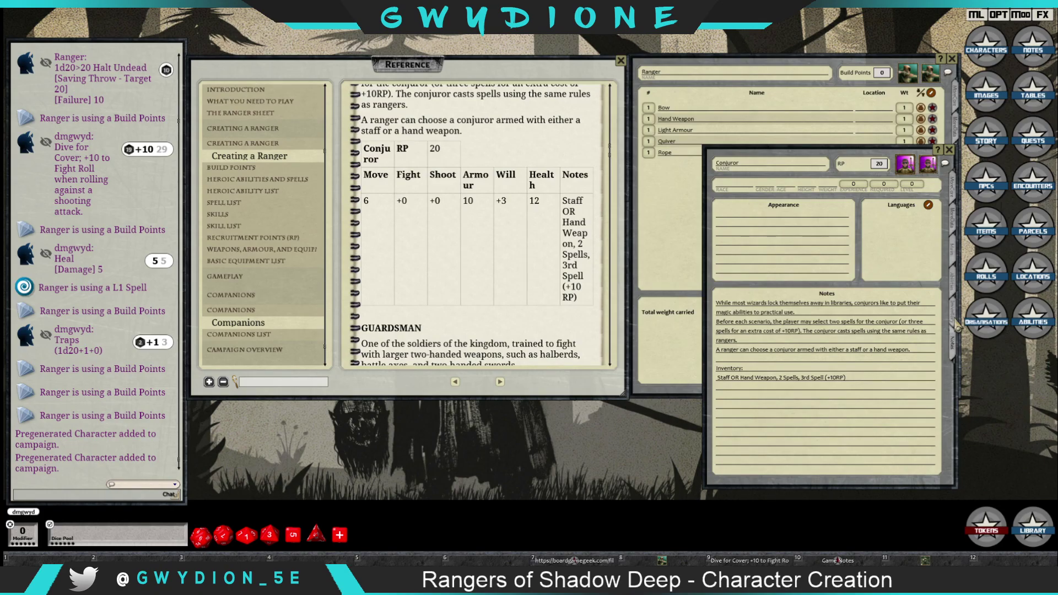
pyautogui.click(955, 193)
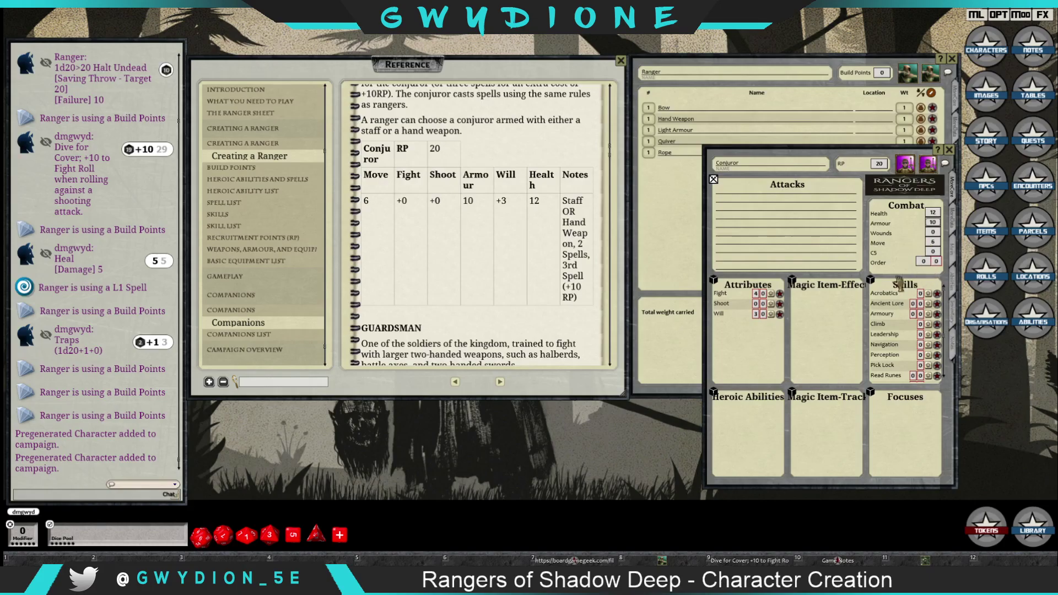
pyautogui.moveTo(755, 313); pyautogui.dragTo(763, 304)
pyautogui.scroll(-2, 900, 335)
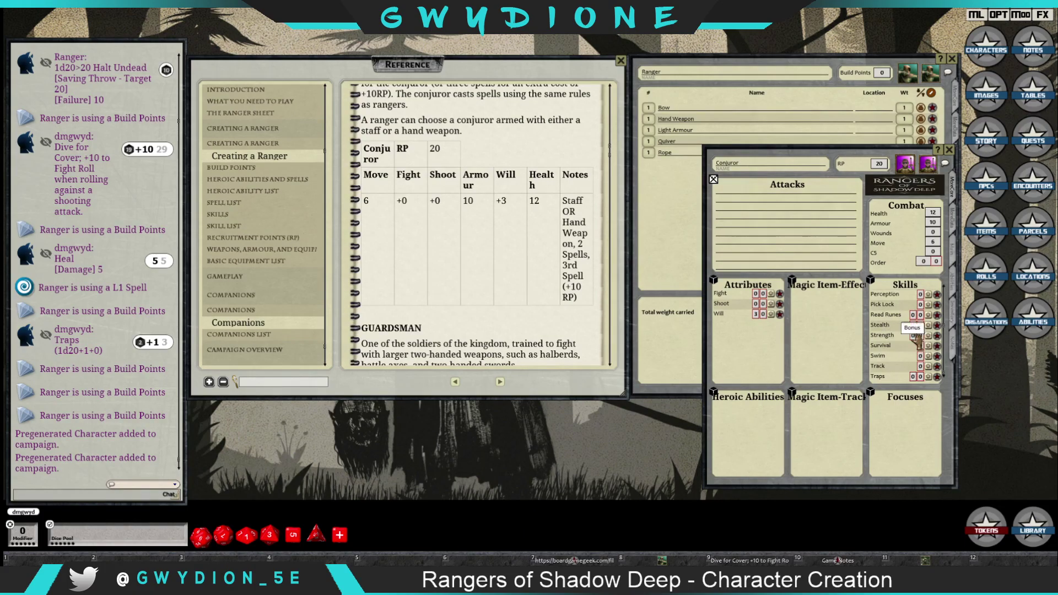
pyautogui.scroll(3, 916, 337)
pyautogui.scroll(1, 916, 342)
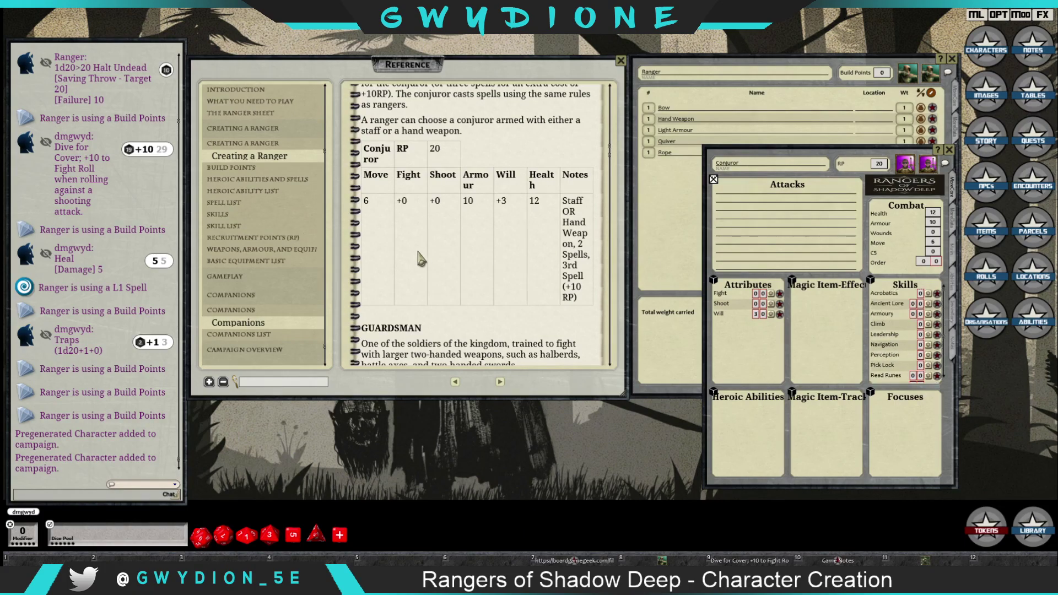
pyautogui.scroll(-1, 424, 246)
pyautogui.scroll(-2, 477, 231)
pyautogui.scroll(2, 477, 234)
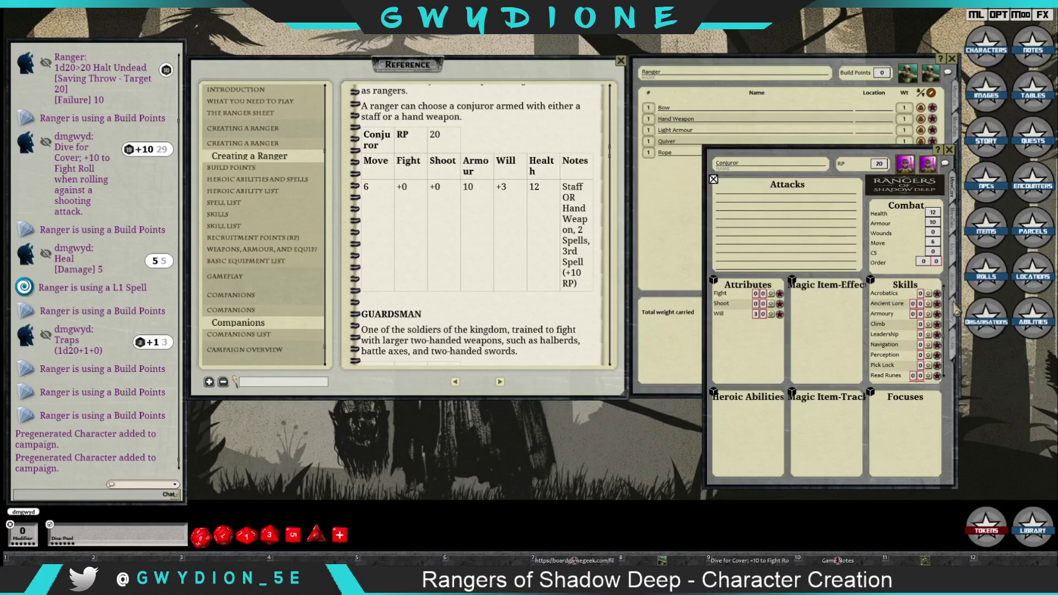
# - Add a Staff to the Conjuror's inventory from the Equipment items and close the item list
pyautogui.click(955, 310)
pyautogui.moveTo(849, 161); pyautogui.dragTo(815, 159)
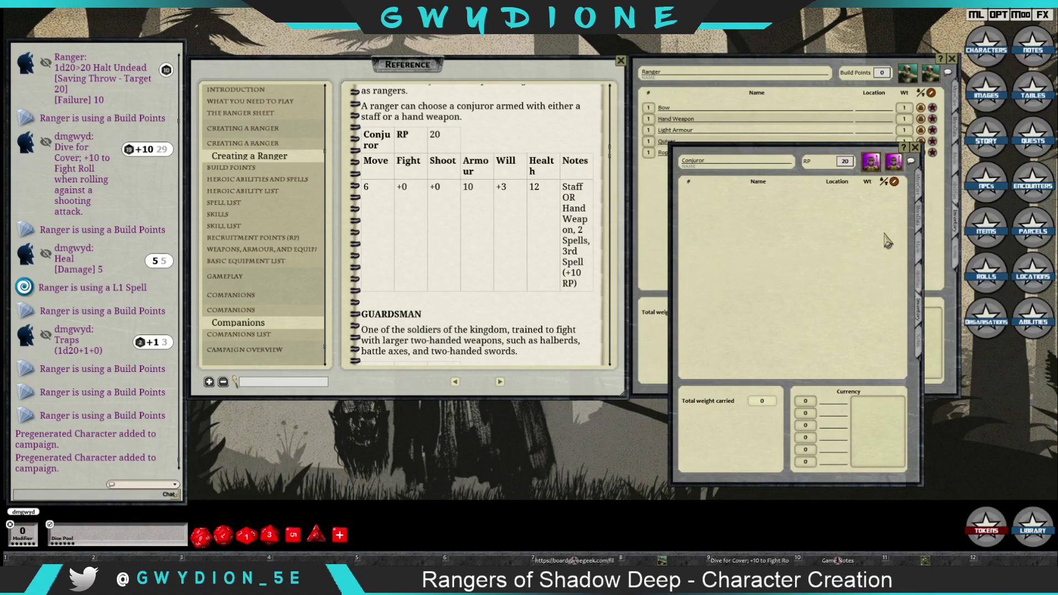
pyautogui.click(921, 347)
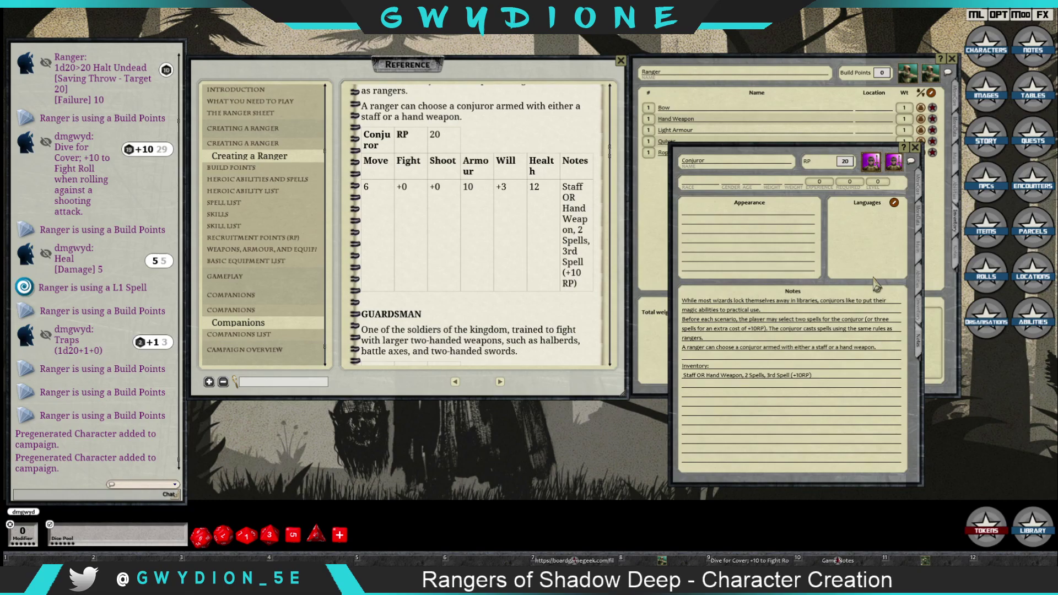
pyautogui.click(919, 318)
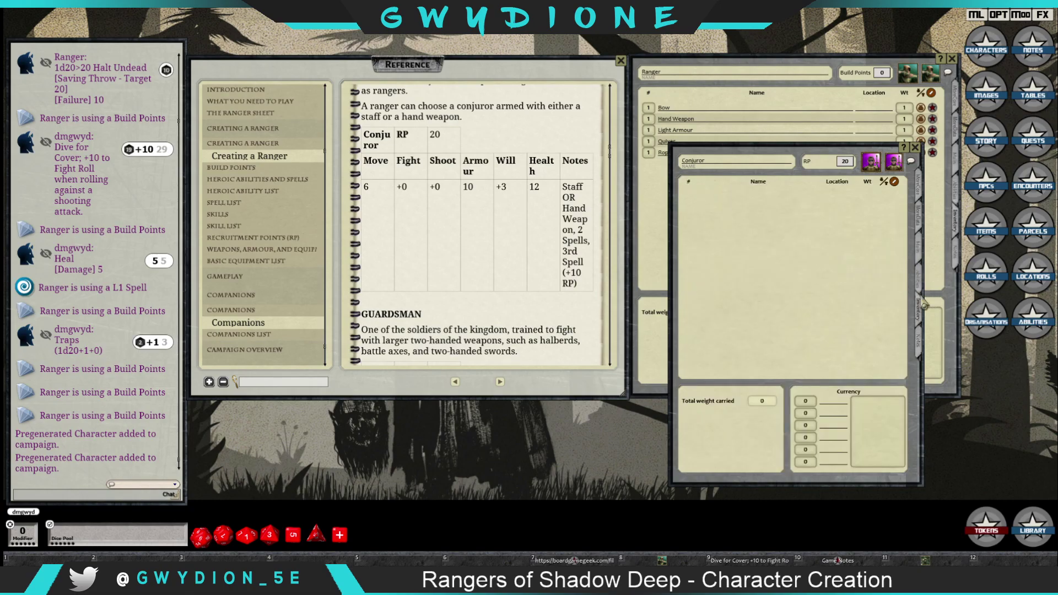
pyautogui.click(987, 226)
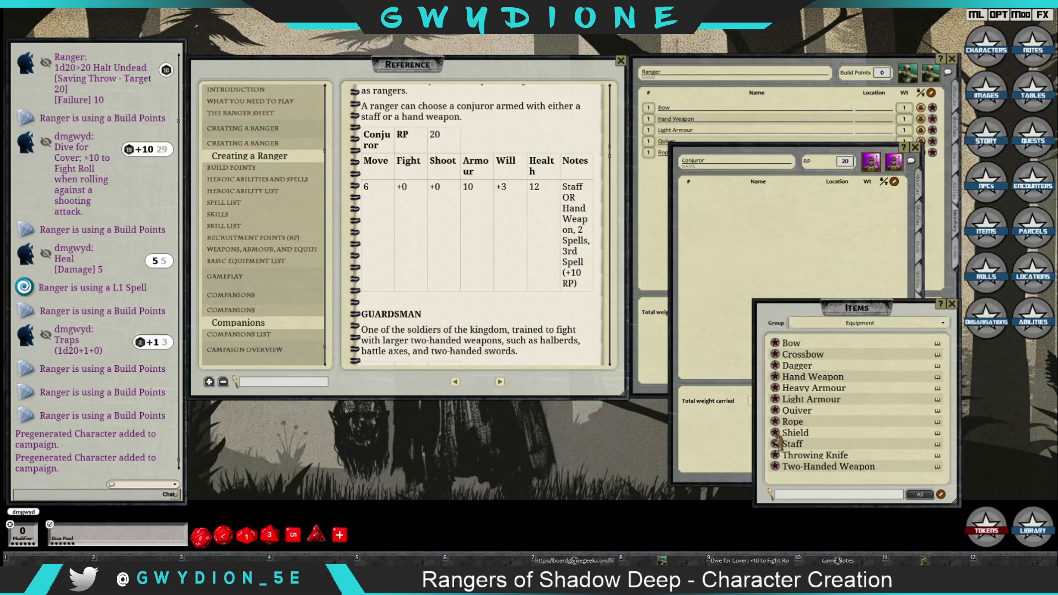
pyautogui.moveTo(776, 441); pyautogui.dragTo(744, 217)
pyautogui.click(951, 303)
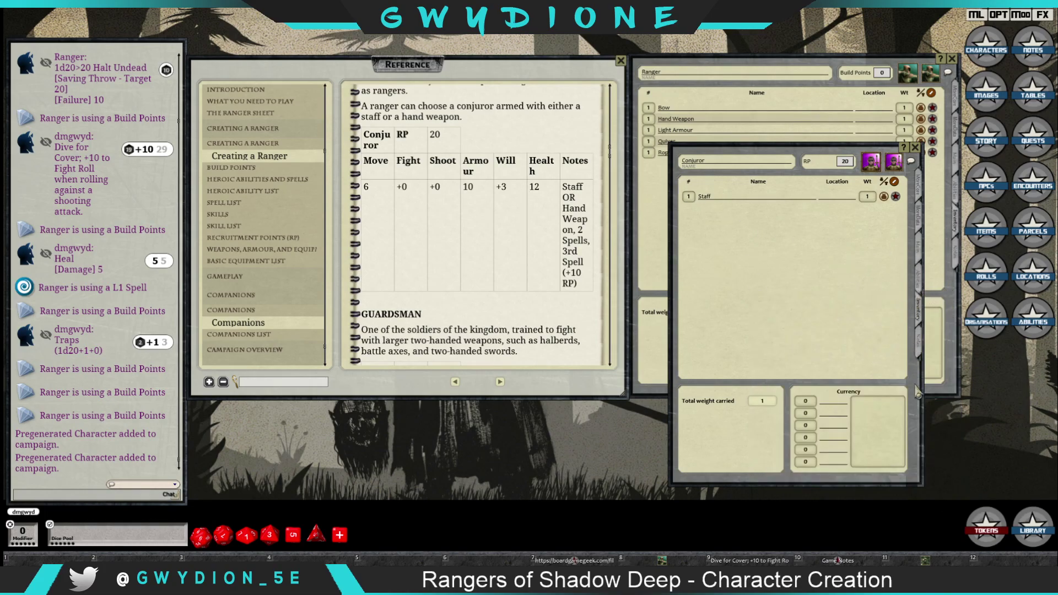
# - Set the Companions points in the Game Notes to 70 and close the note
pyautogui.click(838, 560)
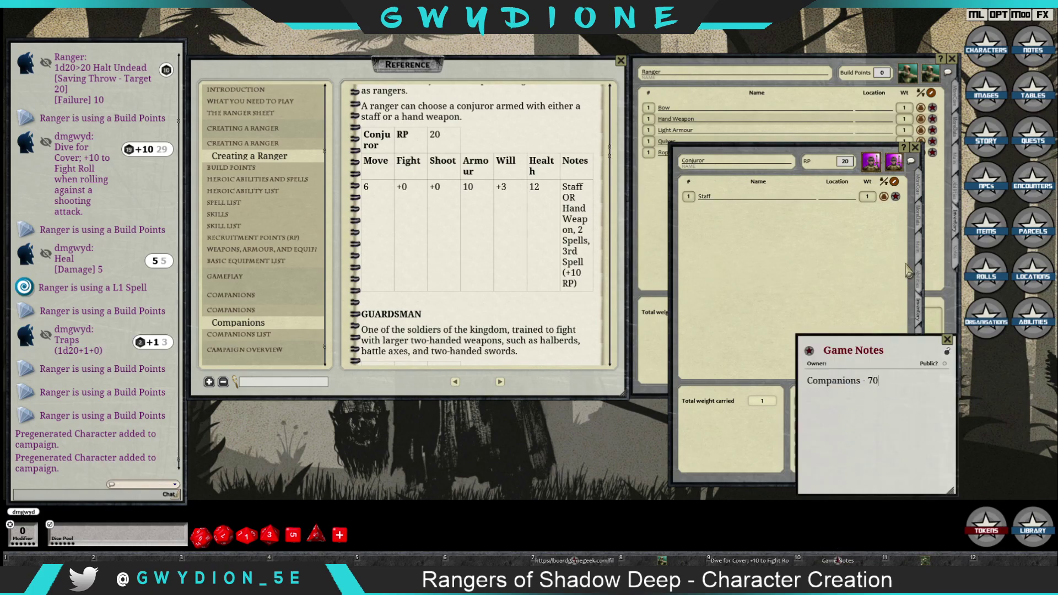
pyautogui.click(947, 340)
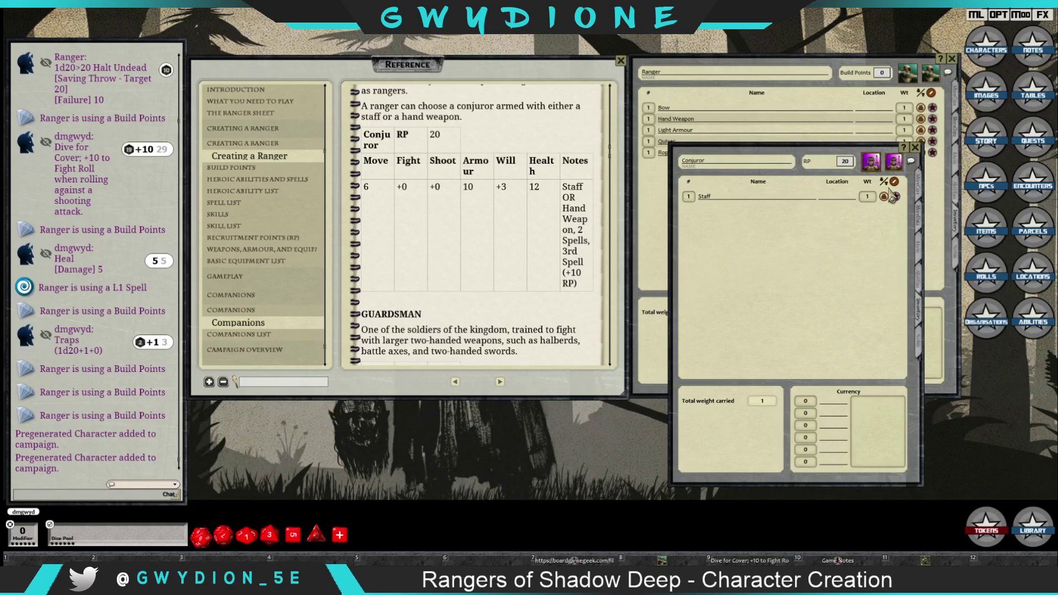
# - Add the Heal, Hold Creature and Burning Mark abilities from the Spell List to the first Data box on the Conjuror's sheet
pyautogui.click(1023, 324)
pyautogui.moveTo(854, 310); pyautogui.dragTo(489, 278)
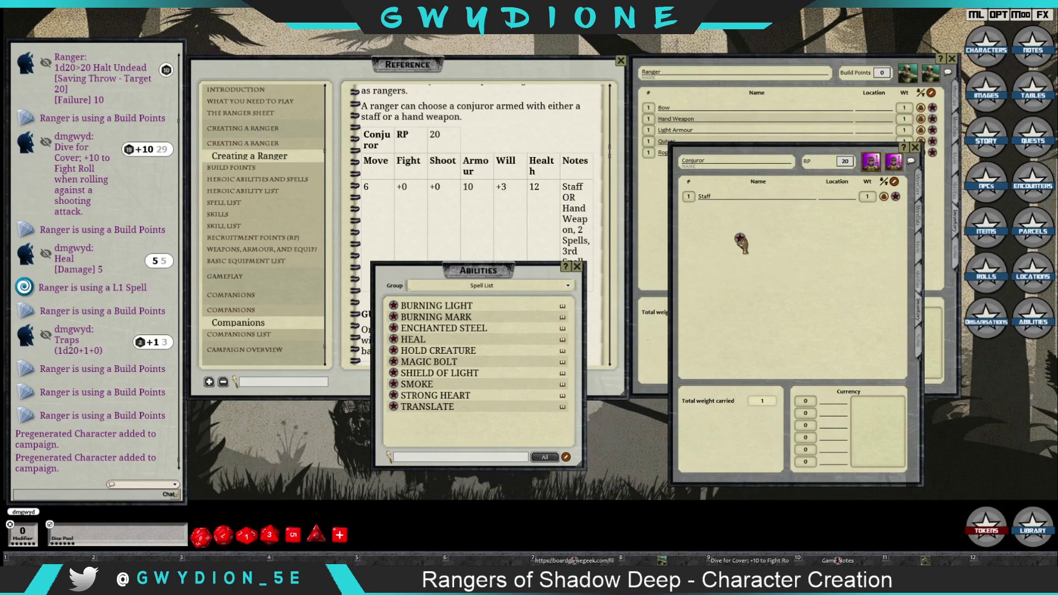
pyautogui.click(919, 275)
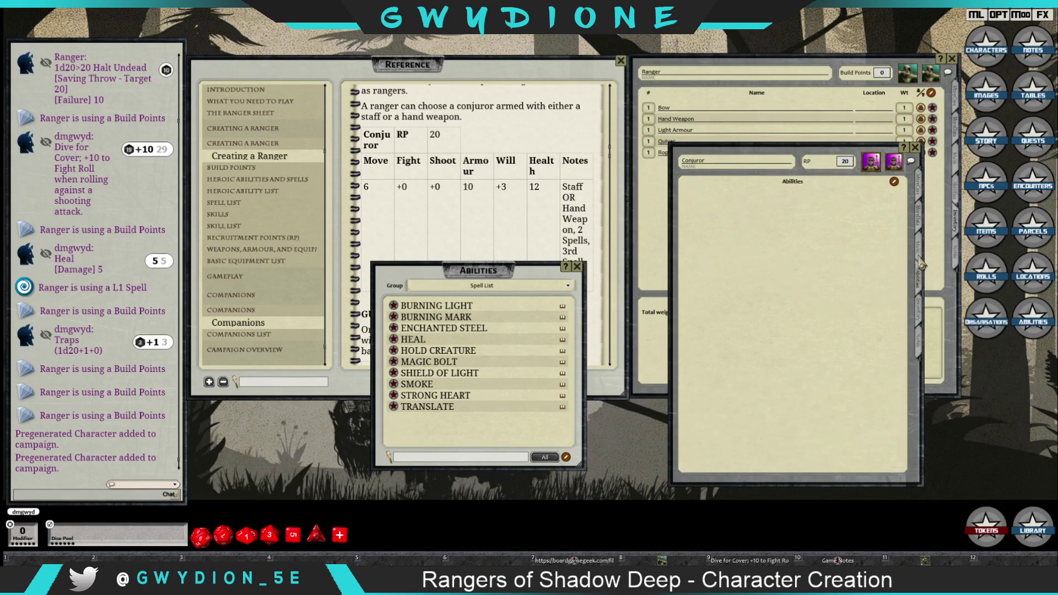
pyautogui.click(920, 219)
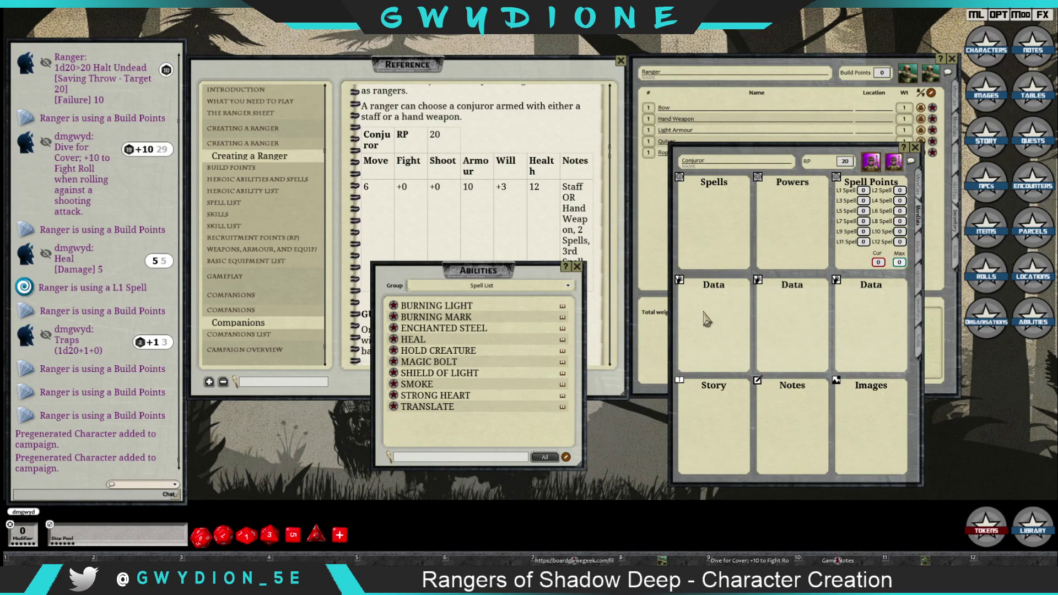
pyautogui.moveTo(394, 341)
pyautogui.mouseDown()
pyautogui.moveTo(776, 248)
pyautogui.moveTo(693, 280)
pyautogui.moveTo(698, 314)
pyautogui.moveTo(730, 334)
pyautogui.mouseUp()
pyautogui.moveTo(396, 351); pyautogui.dragTo(711, 311)
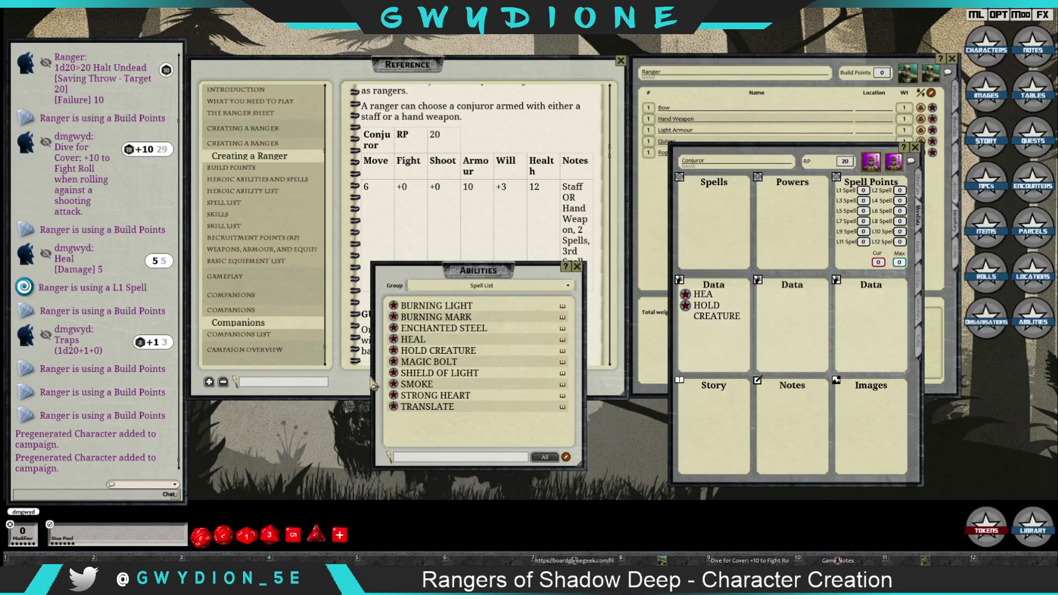
pyautogui.click(394, 317)
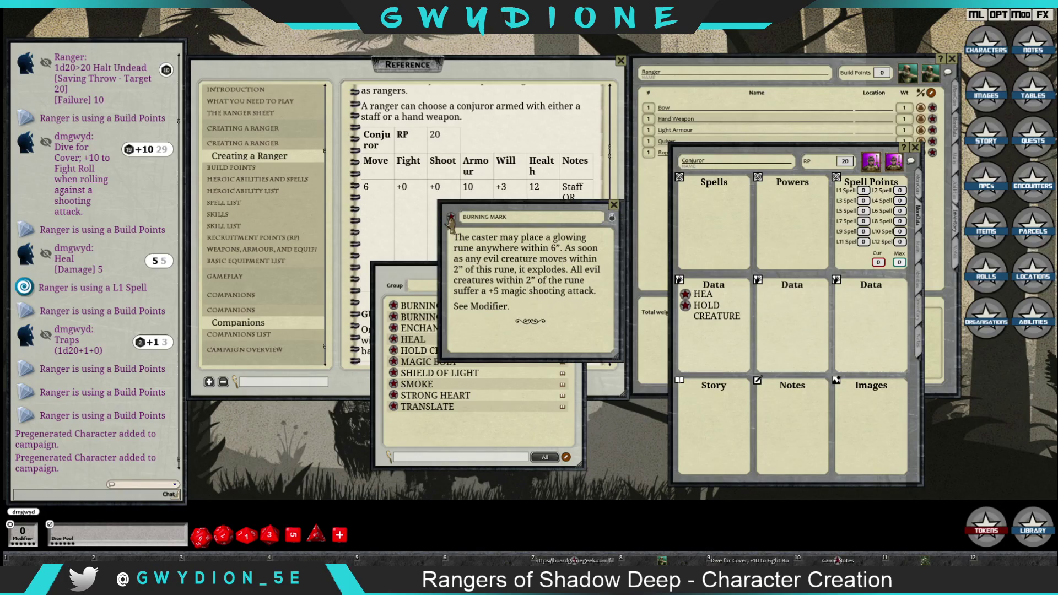
pyautogui.moveTo(451, 219)
pyautogui.mouseDown()
pyautogui.moveTo(787, 400)
pyautogui.moveTo(717, 336)
pyautogui.moveTo(686, 333)
pyautogui.mouseUp()
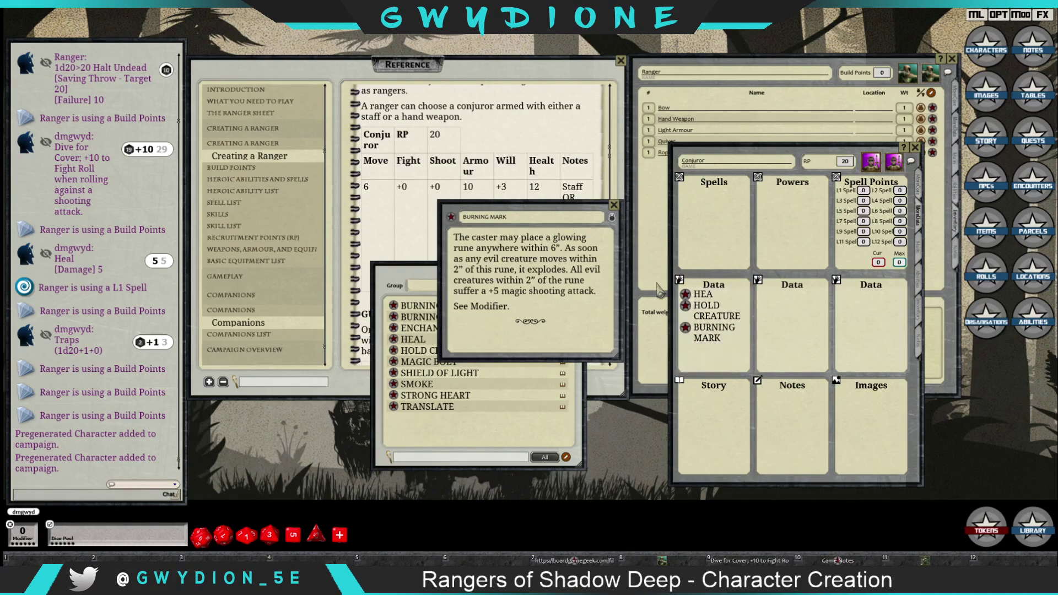
pyautogui.click(614, 206)
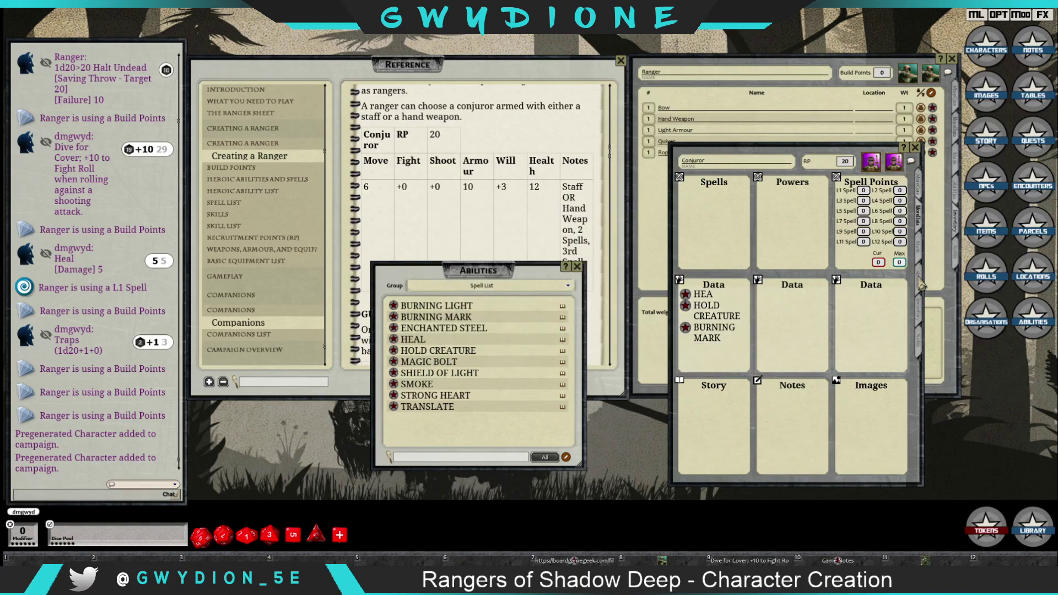
# - Review the Conjuror's inventory and notes, close the Abilities list and the Conjuror's sheet, and show the Ranger's main page
pyautogui.click(919, 312)
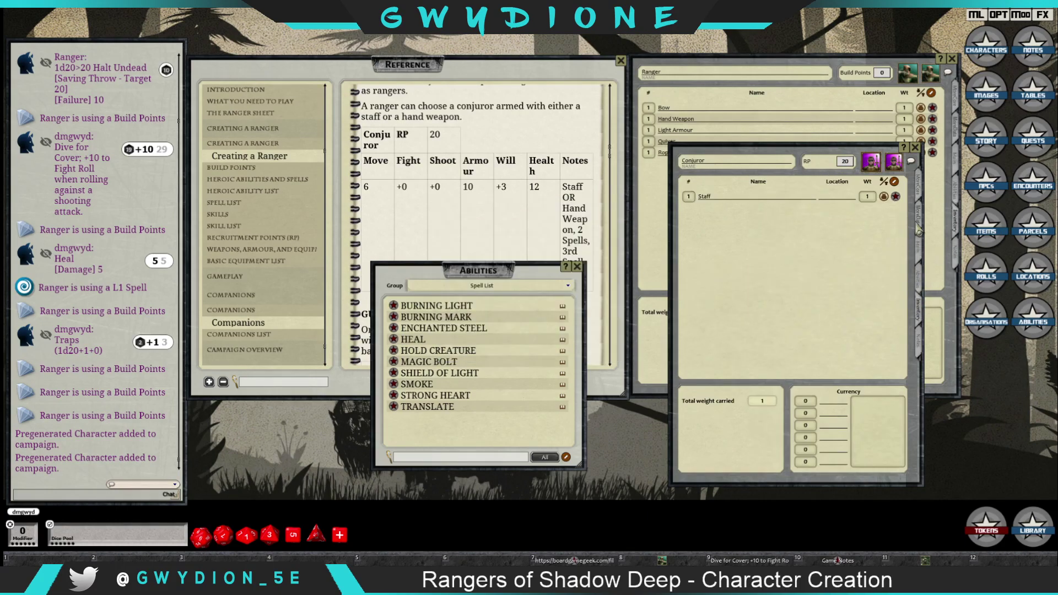
pyautogui.click(920, 343)
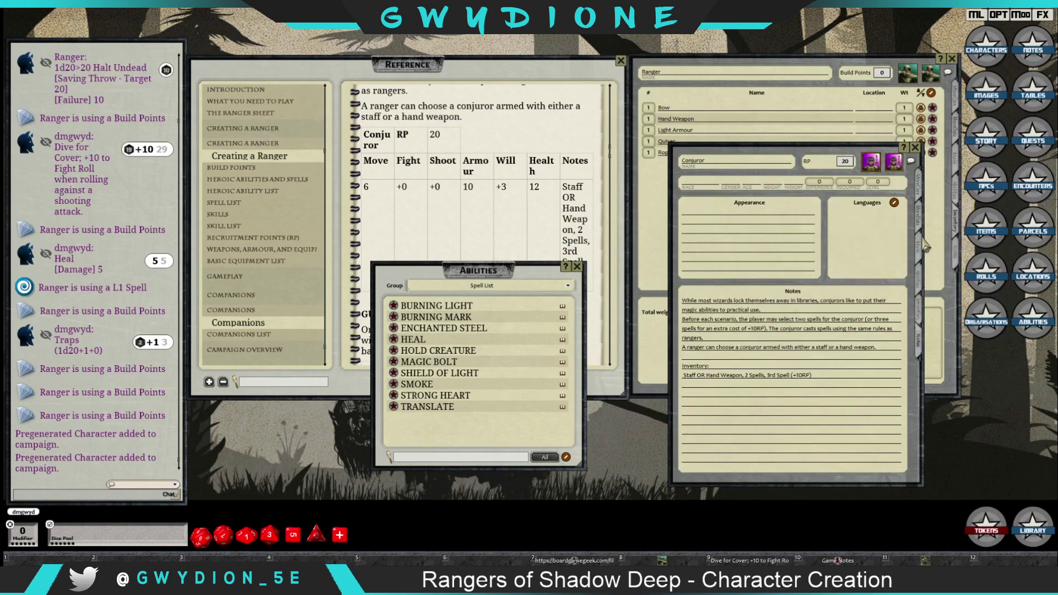
pyautogui.click(577, 266)
pyautogui.click(918, 190)
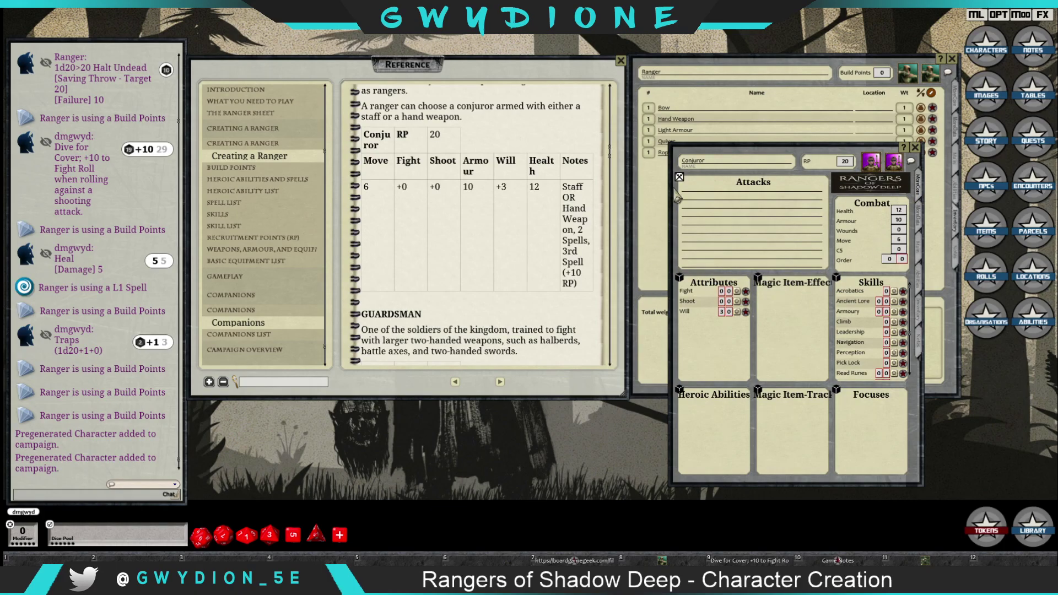
pyautogui.click(915, 148)
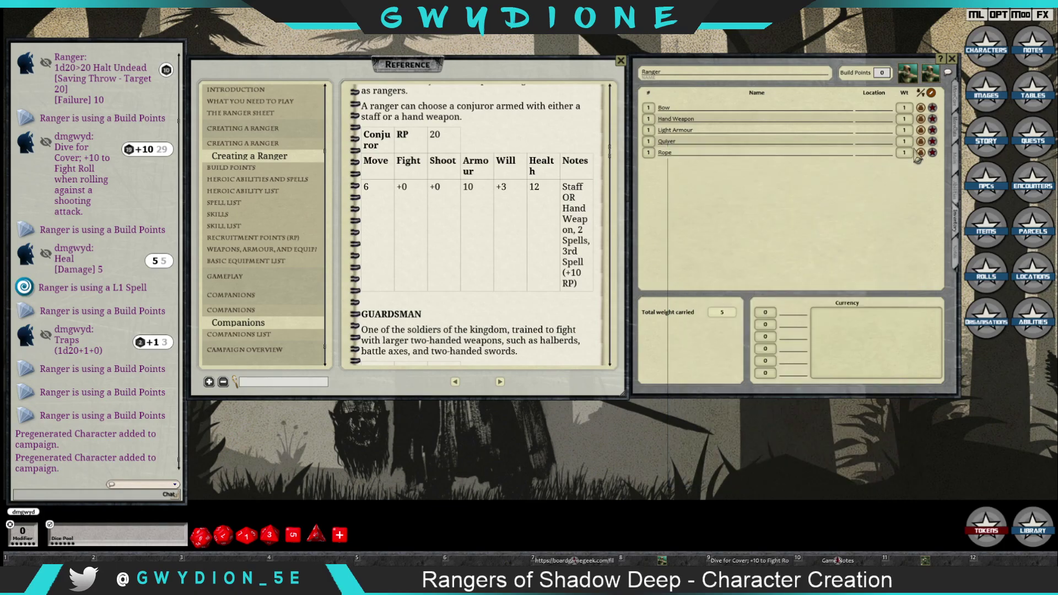
pyautogui.click(956, 96)
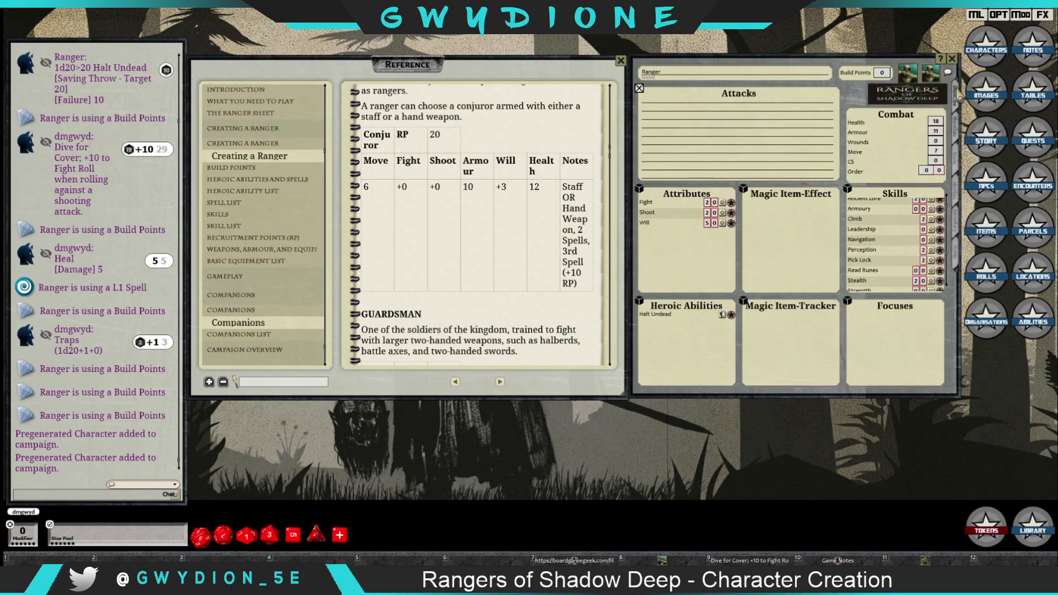
# - Look through the Companions List in the reference book from Arcanist to Savage for each companion's recruitment cost, stats and notes
pyautogui.scroll(-5, 507, 286)
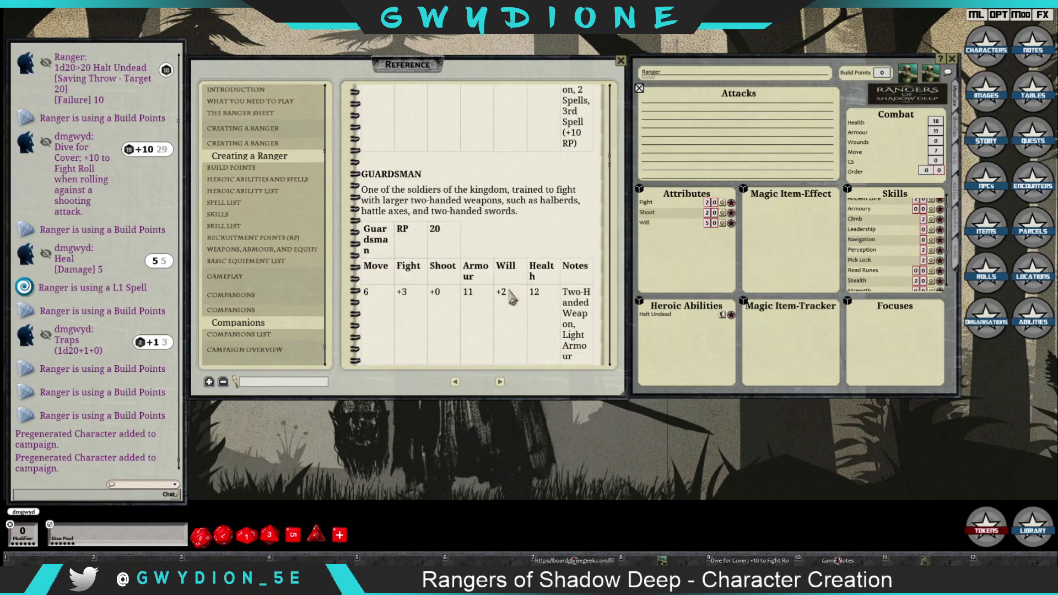
pyautogui.click(243, 334)
pyautogui.scroll(-1, 432, 298)
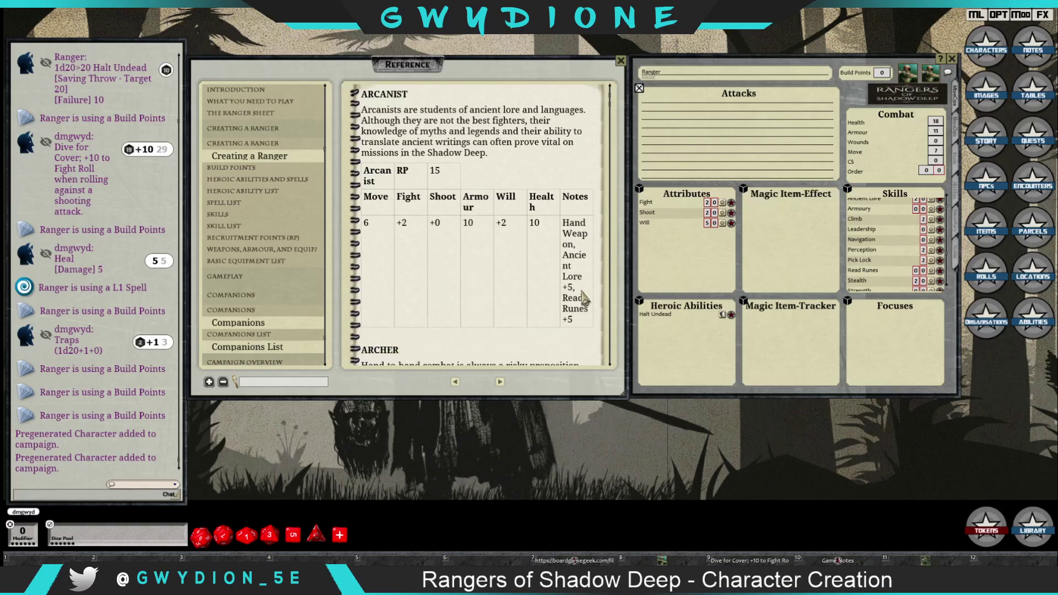
pyautogui.scroll(-6, 610, 157)
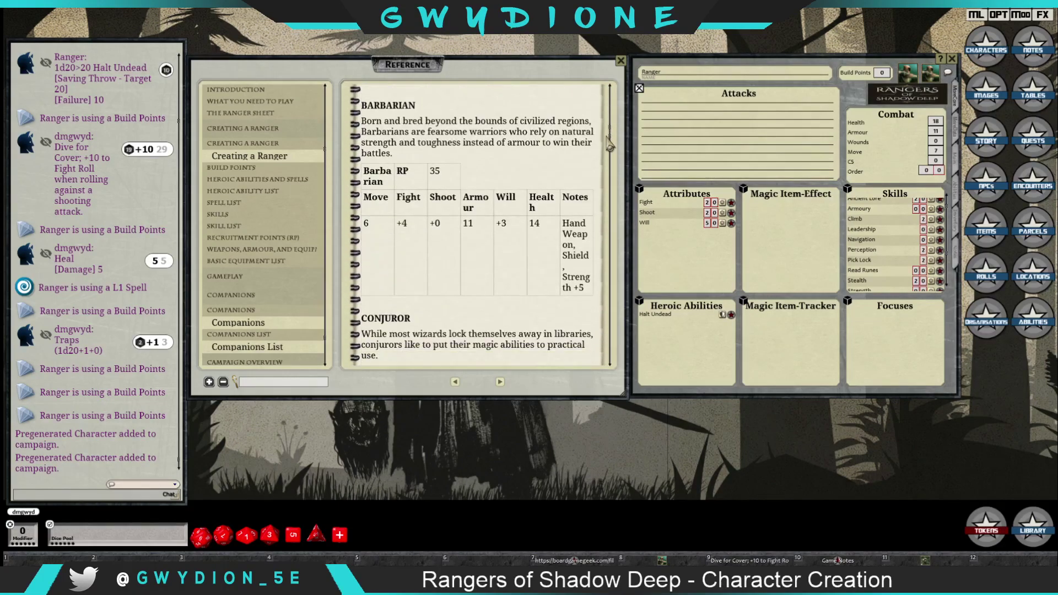
pyautogui.moveTo(610, 155); pyautogui.dragTo(614, 229)
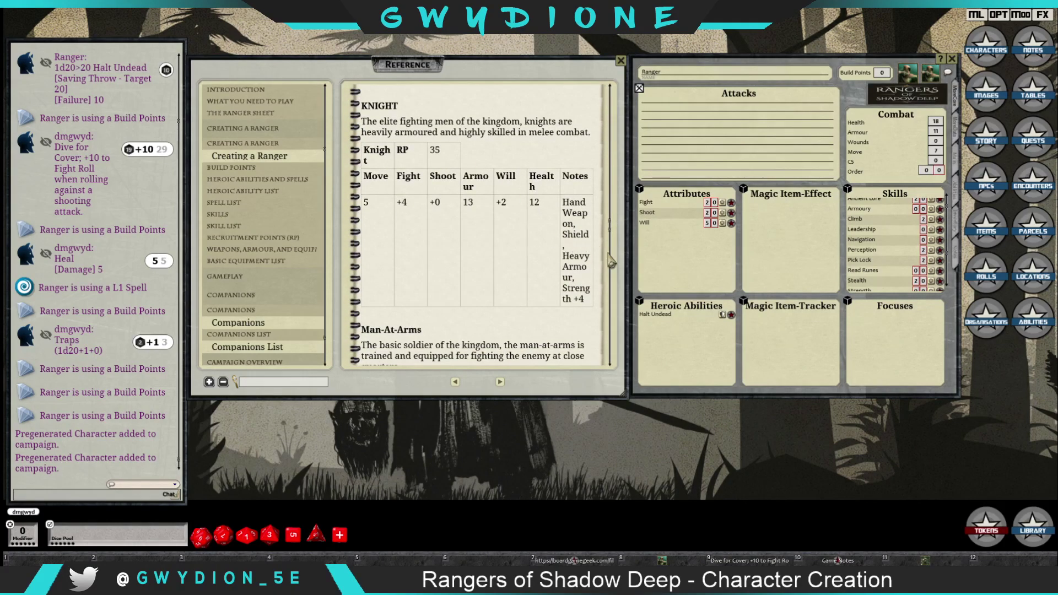
pyautogui.moveTo(612, 237); pyautogui.dragTo(612, 301)
pyautogui.scroll(-1, 274, 338)
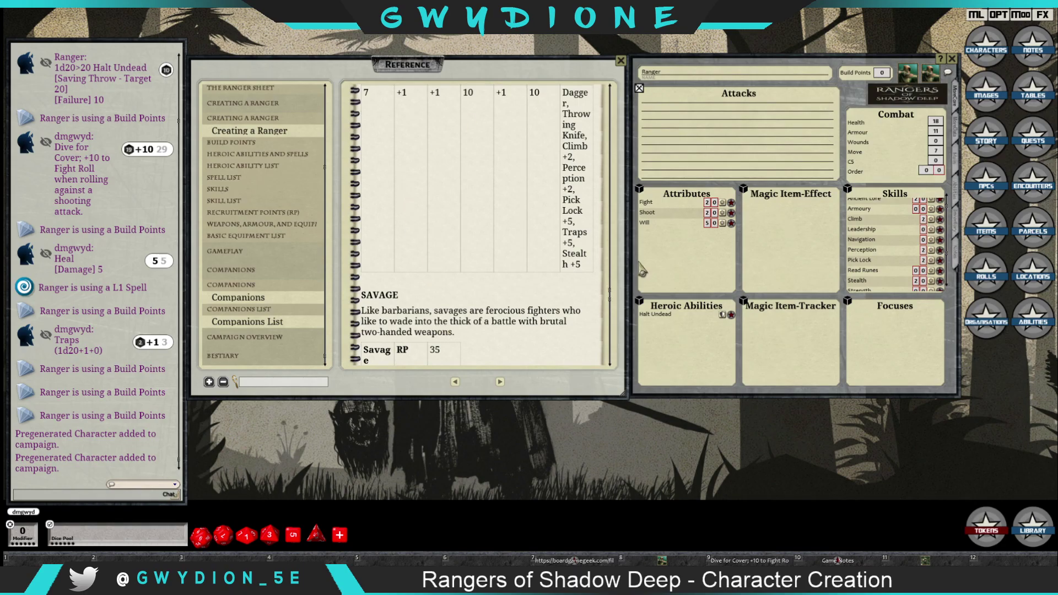
pyautogui.moveTo(612, 303); pyautogui.dragTo(612, 91)
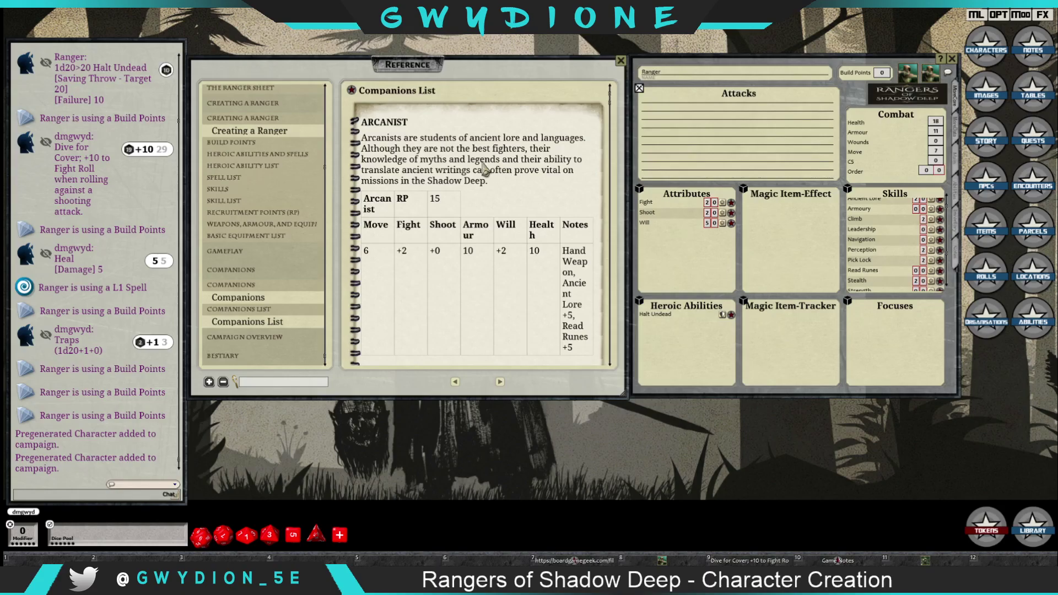